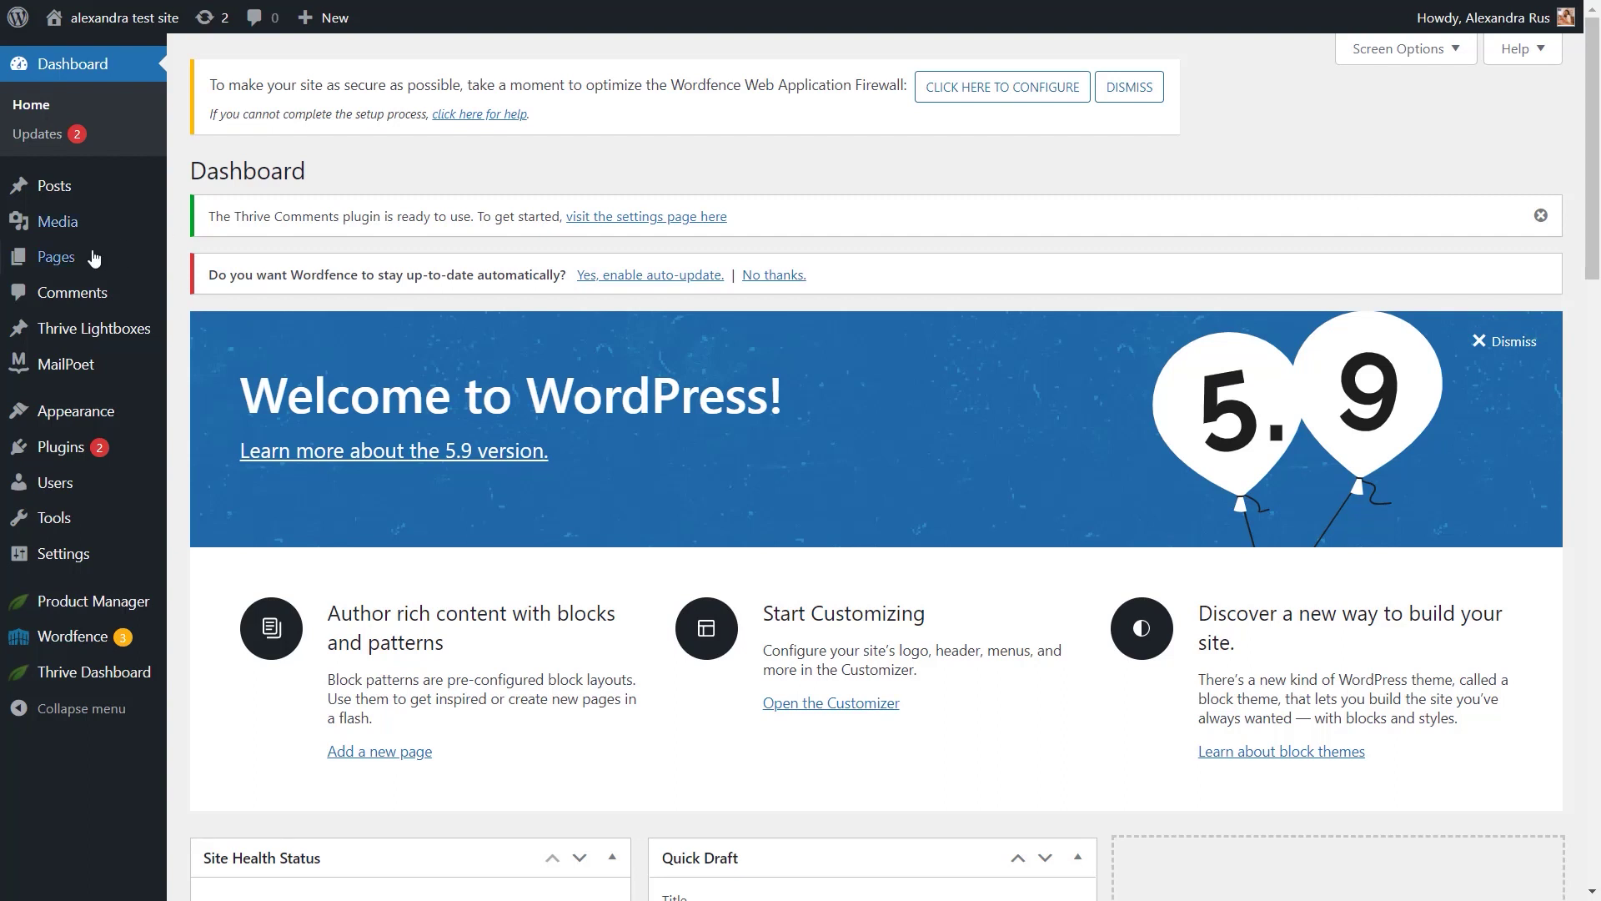
# Bring up the Pages submenu (All Pages, Add New) in the WordPress admin sidebar.
pyautogui.moveTo(57, 257)
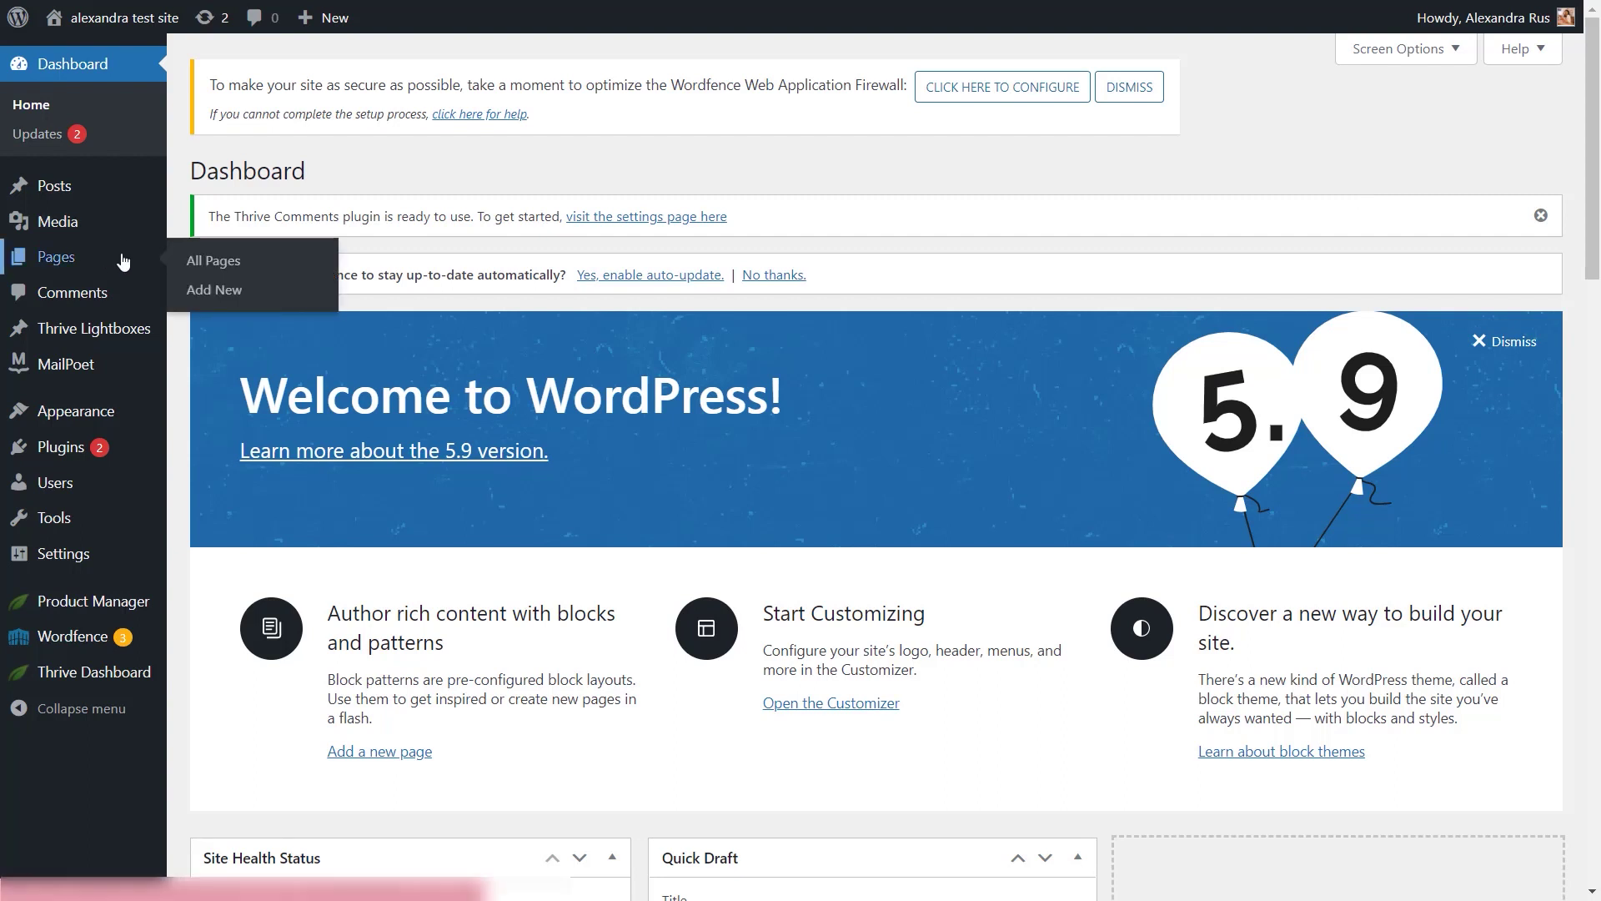
# Create a new WordPress page titled 'My Profile'.
pyautogui.click(224, 299)
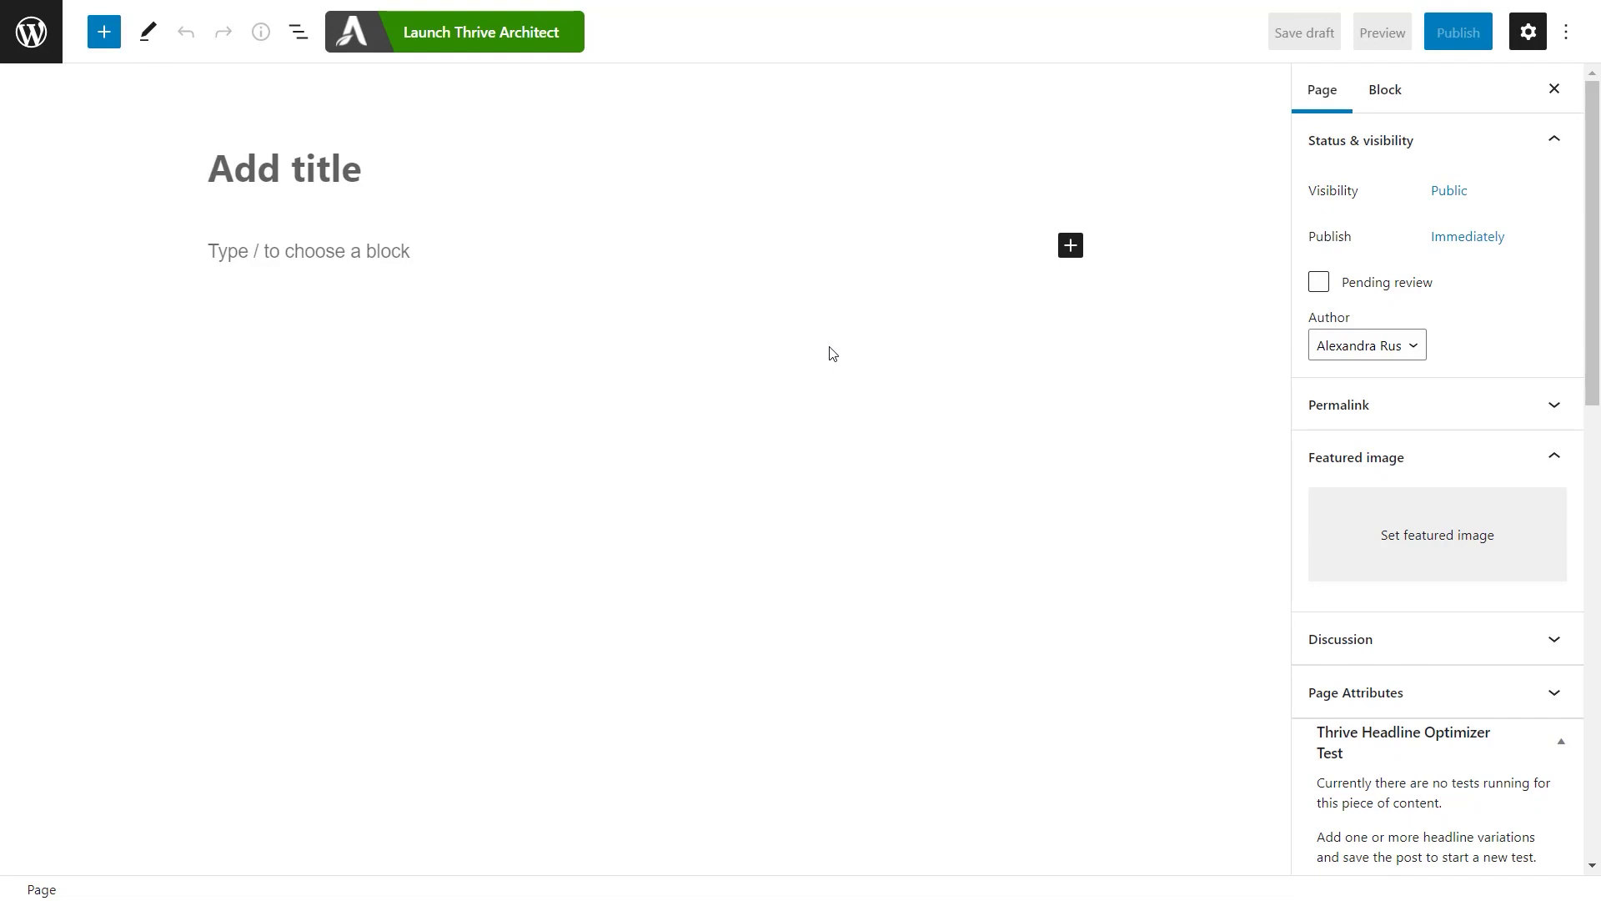
pyautogui.write('My Profil')
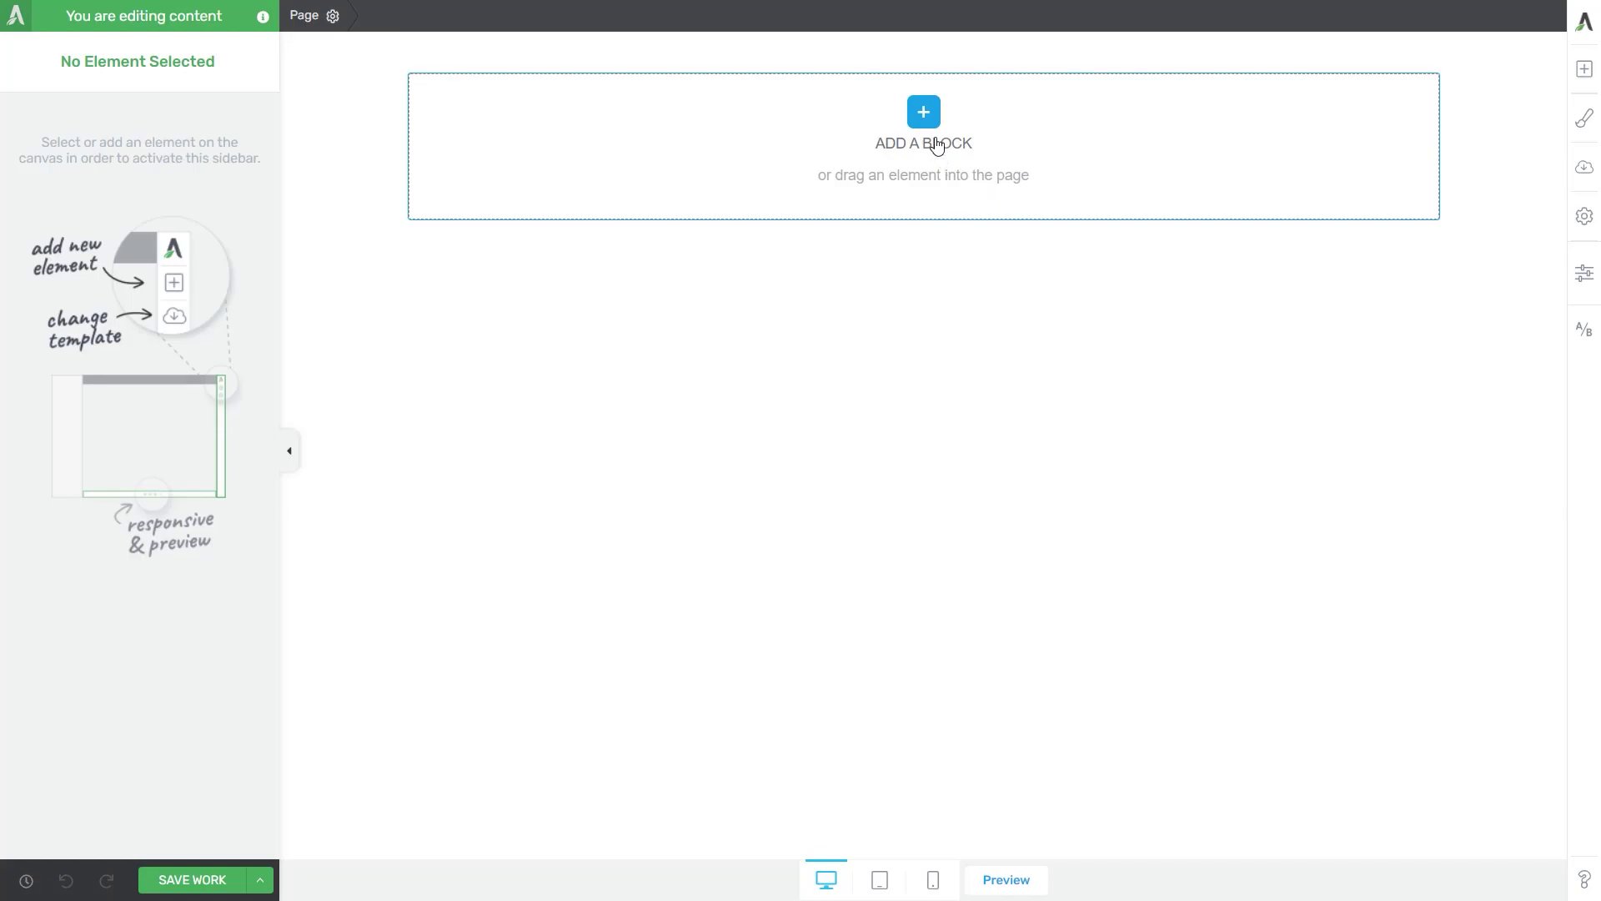
# Insert an author profile block from the About block category.
pyautogui.click(934, 144)
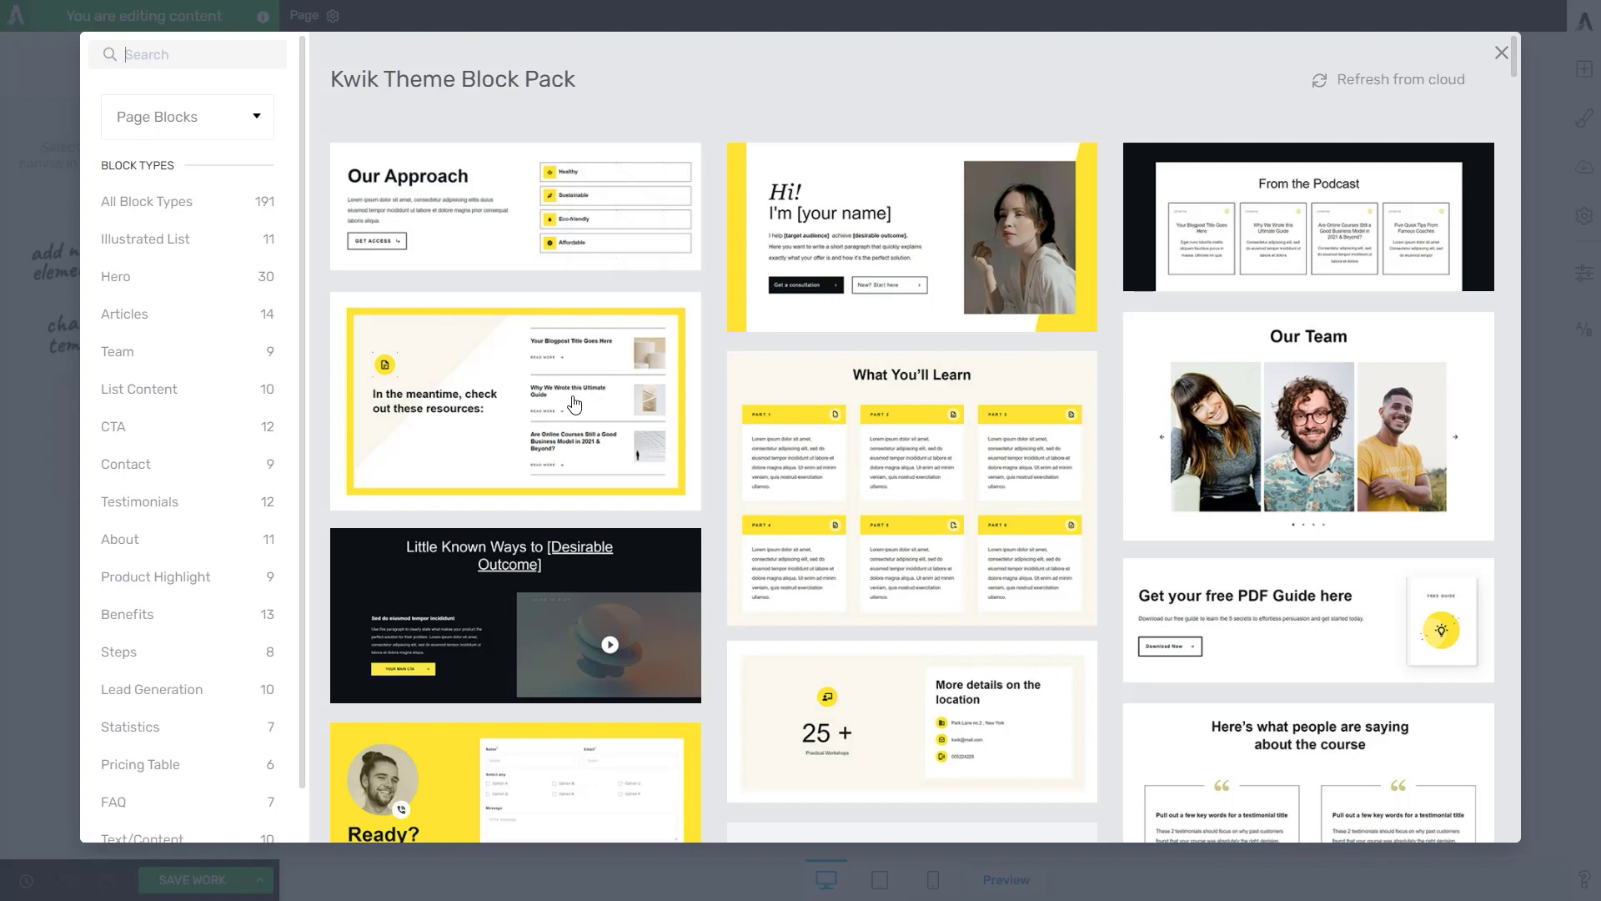
pyautogui.click(167, 542)
pyautogui.click(909, 634)
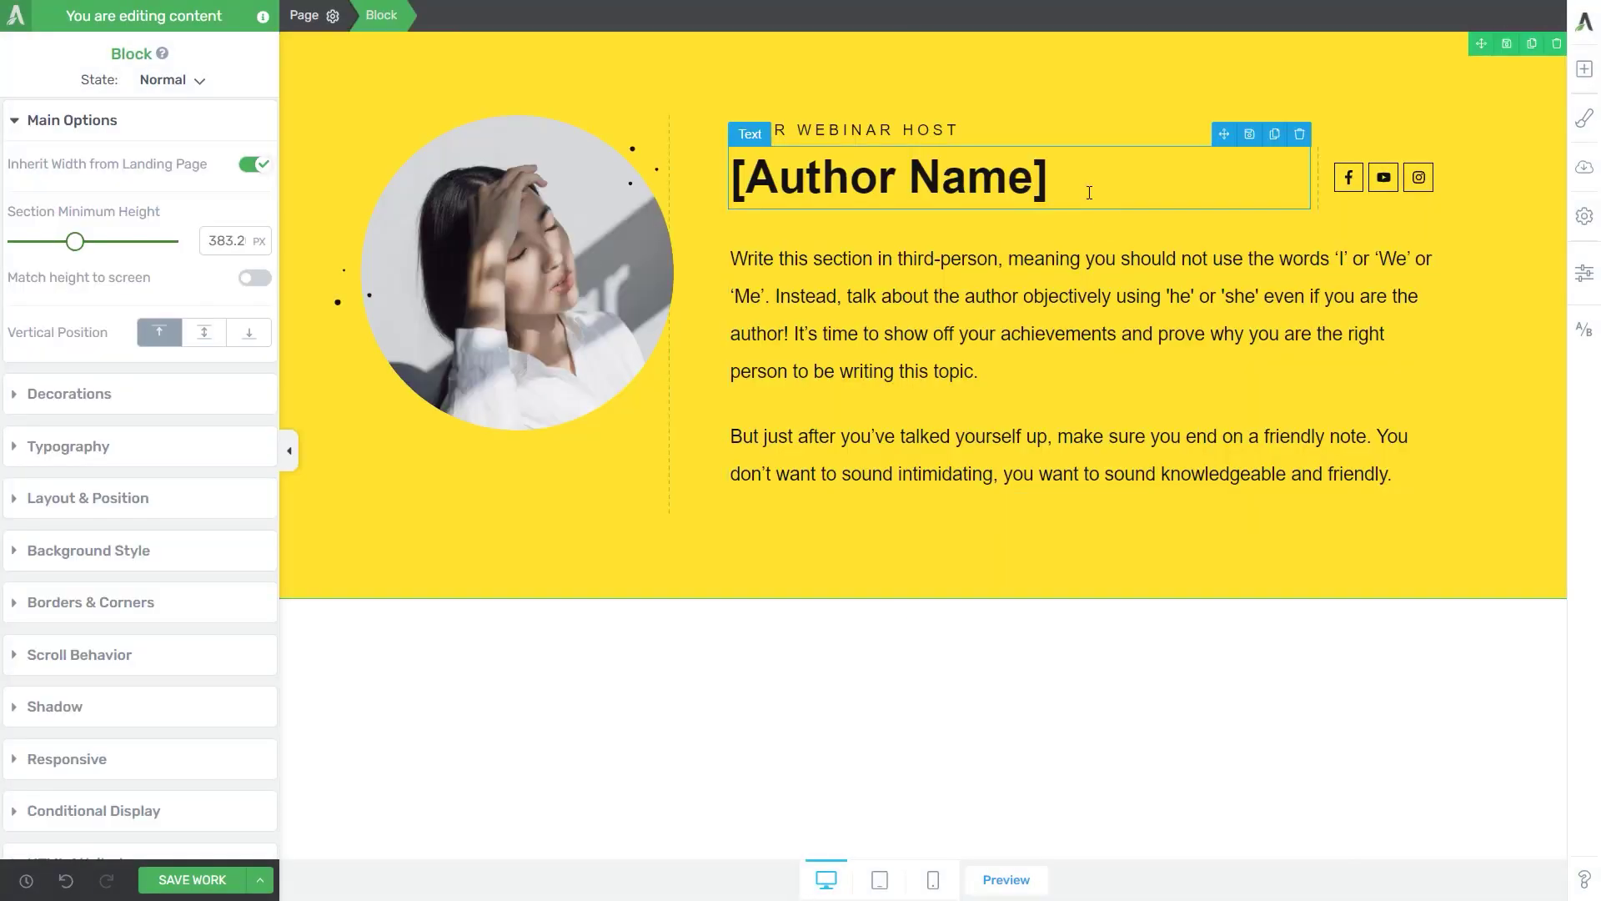
# Change the block's heading to 'My Profile' and swap out the author photo.
pyautogui.moveTo(1087, 189); pyautogui.dragTo(728, 201)
pyautogui.write('My Profile')
pyautogui.click(388, 312)
pyautogui.doubleClick(388, 312)
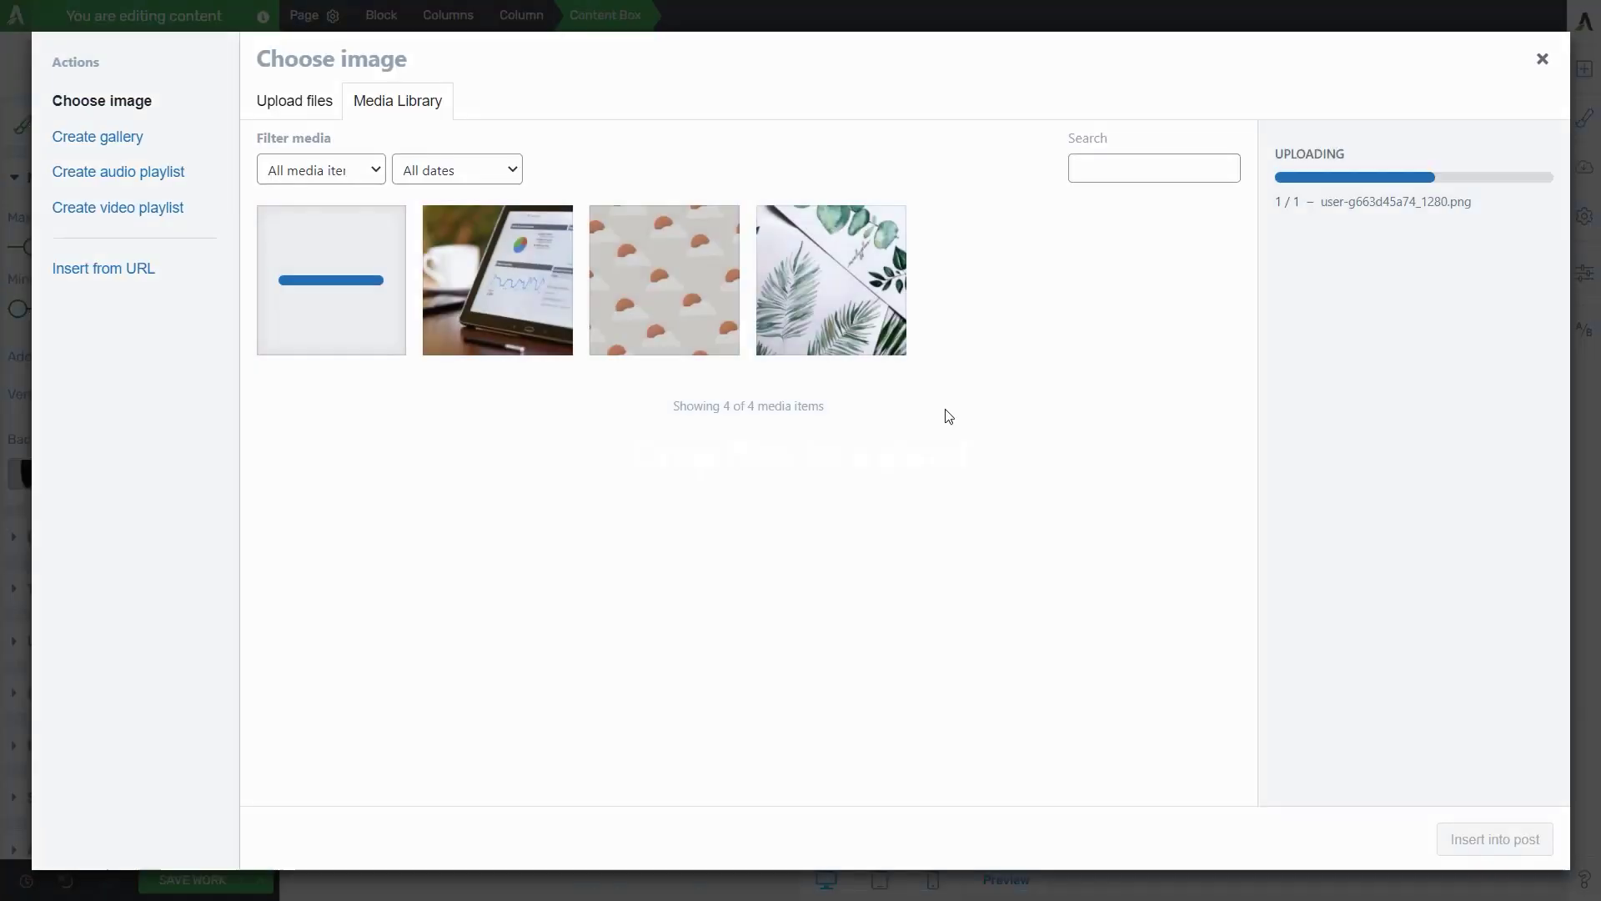
pyautogui.press('Escape')
pyautogui.click(571, 834)
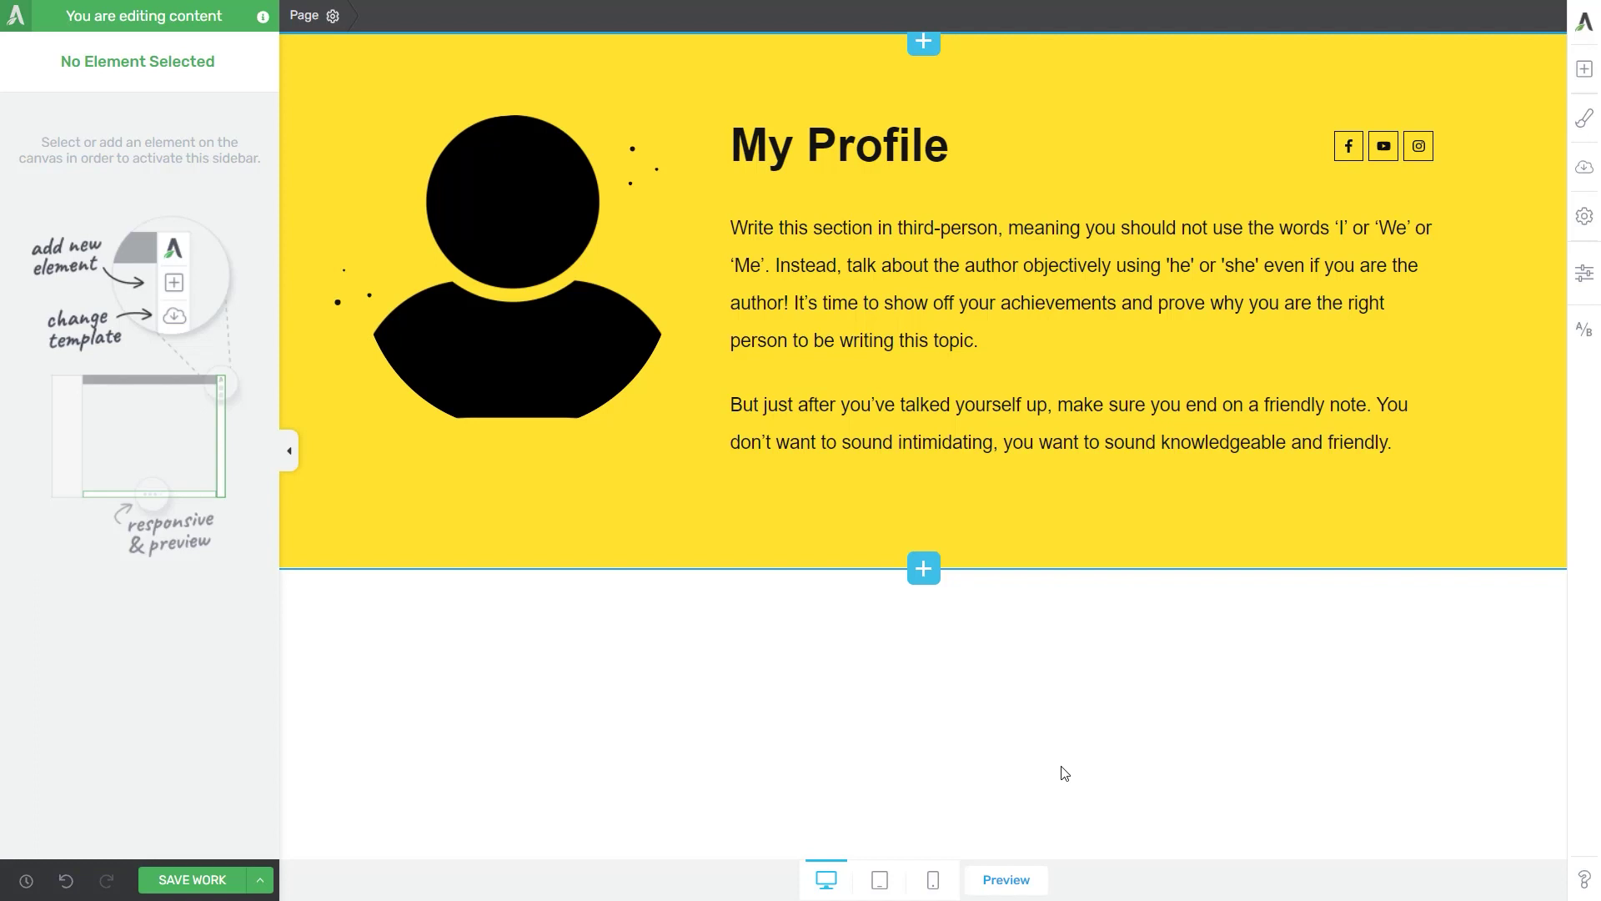
# Add a two-column row with equal halves below the yellow profile section.
pyautogui.click(1584, 72)
pyautogui.moveTo(1508, 301); pyautogui.dragTo(1037, 564)
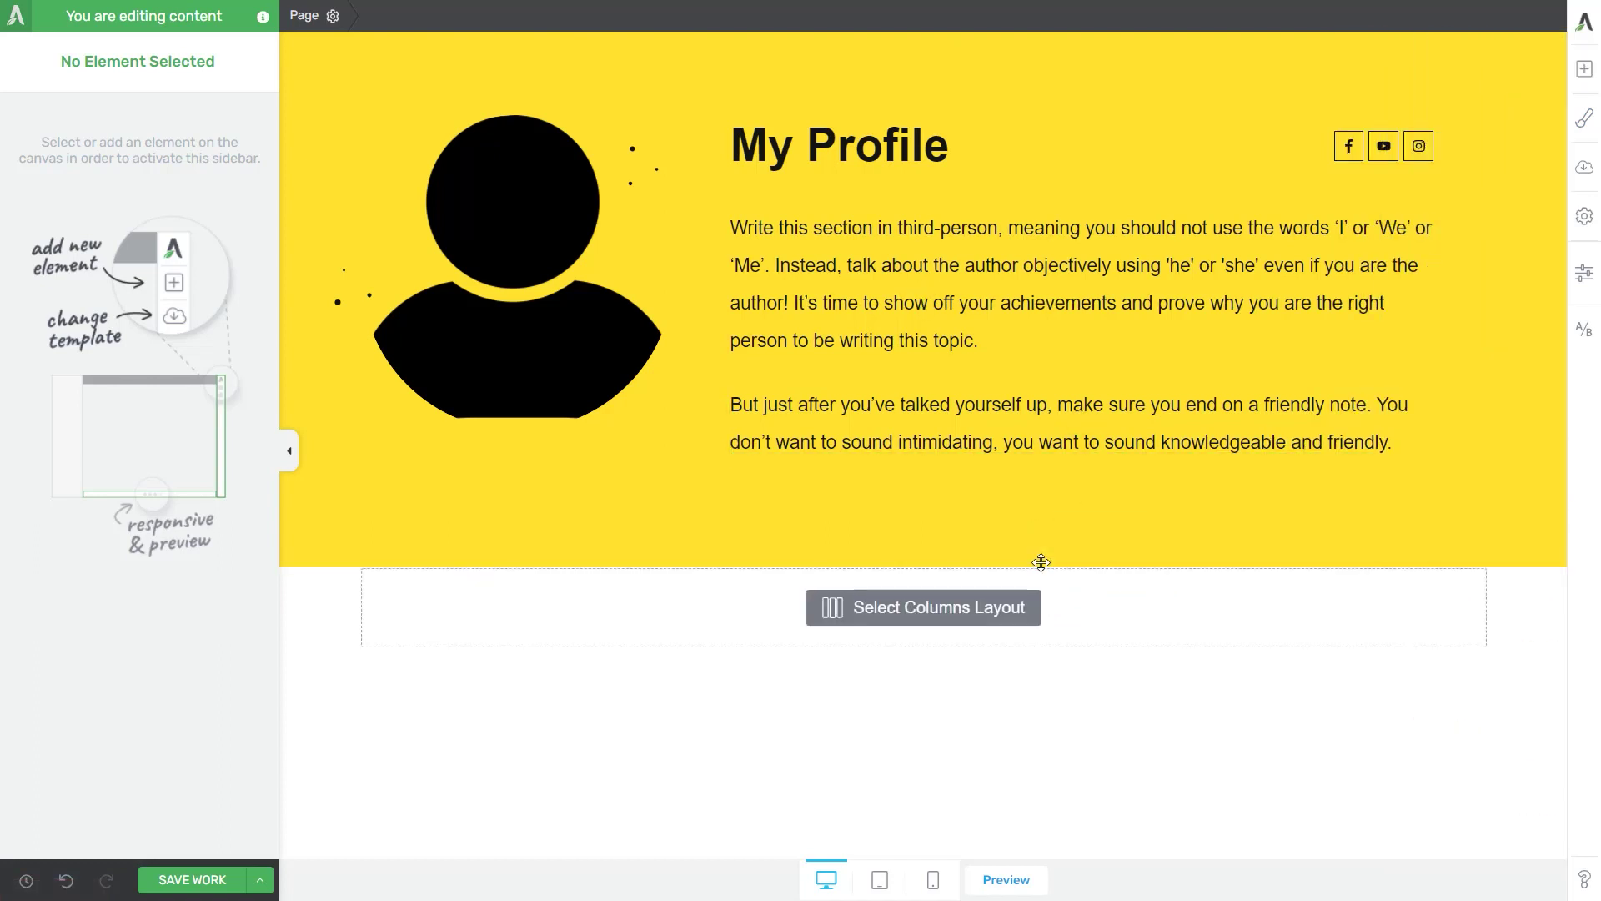
pyautogui.click(865, 411)
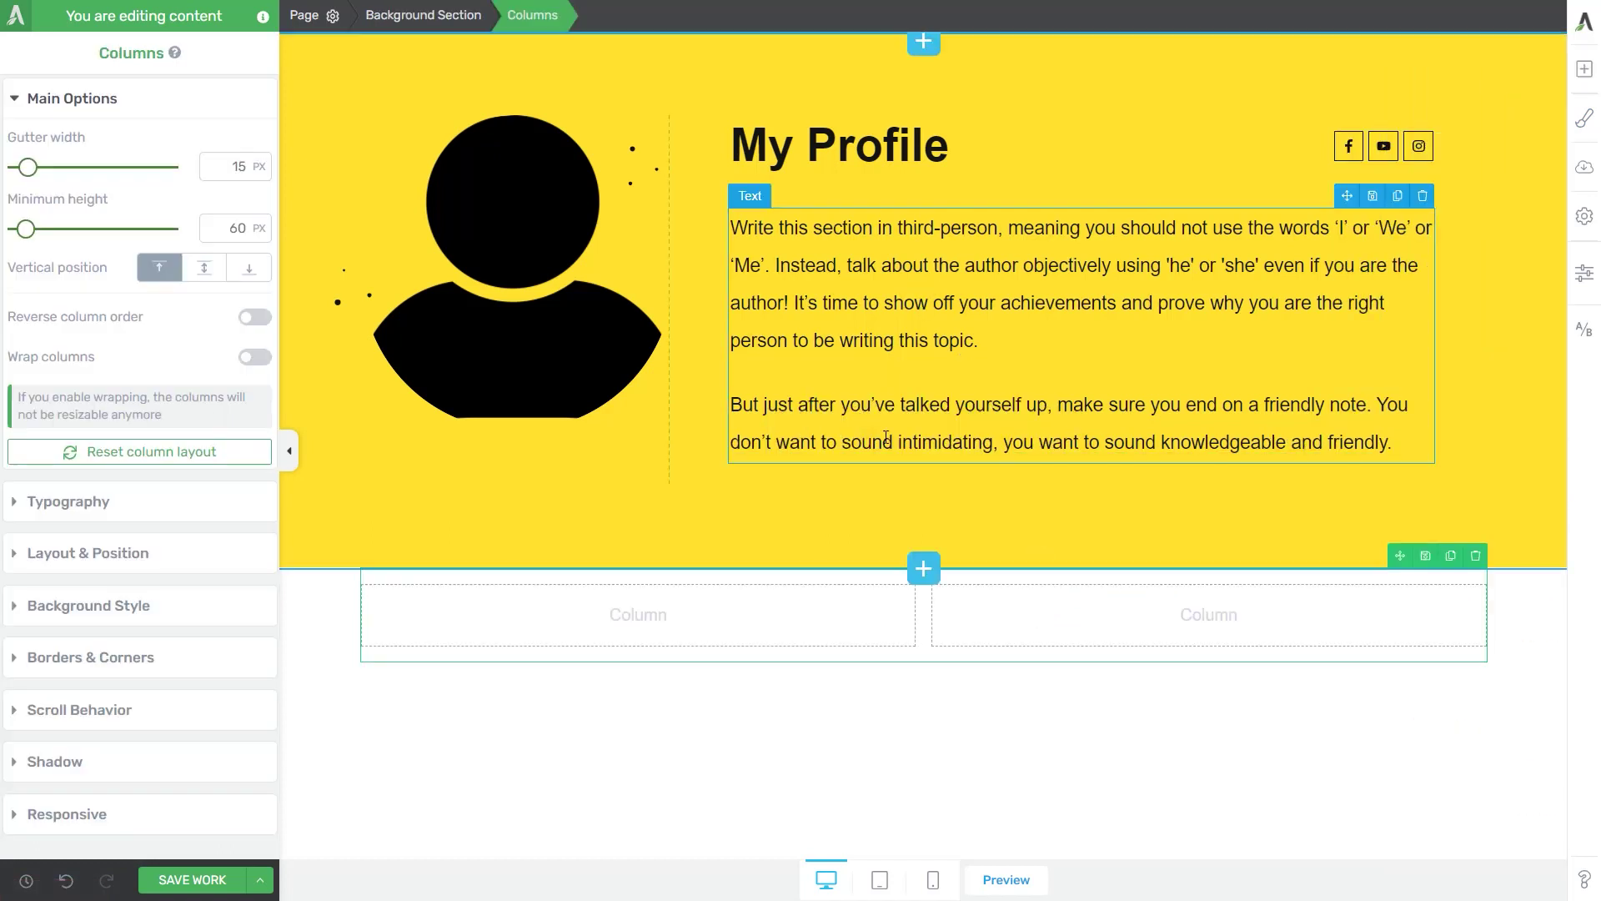
# Put a text element in each column and narrow the left column to about 40%.
pyautogui.click(1584, 70)
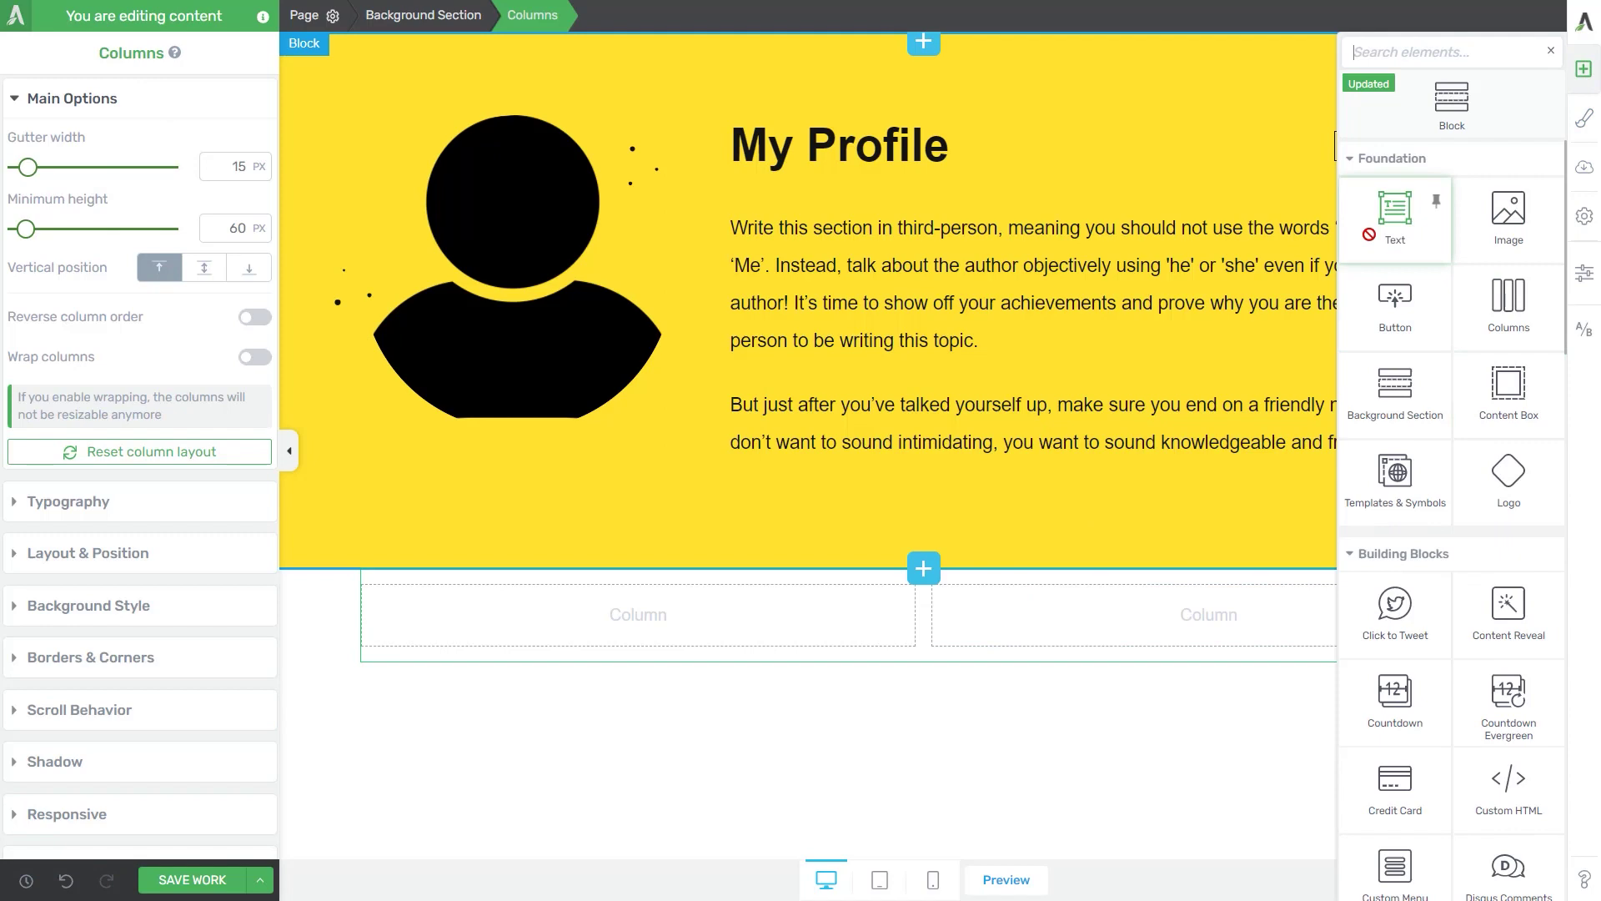
pyautogui.moveTo(1394, 215); pyautogui.dragTo(757, 618)
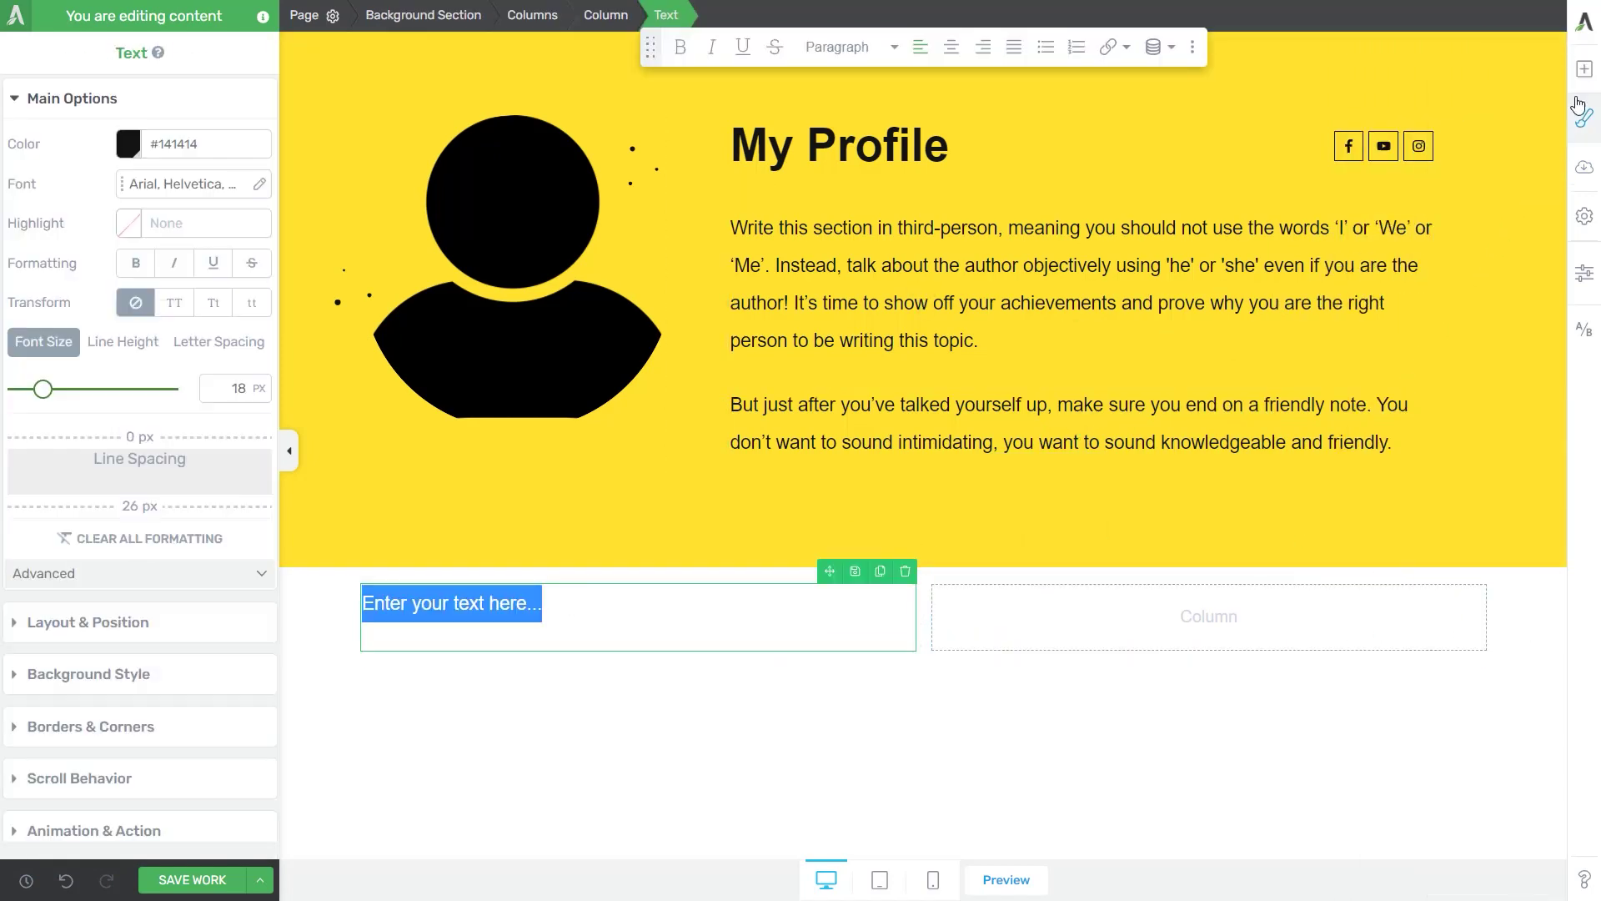
pyautogui.click(1584, 69)
pyautogui.moveTo(1394, 215); pyautogui.dragTo(1202, 626)
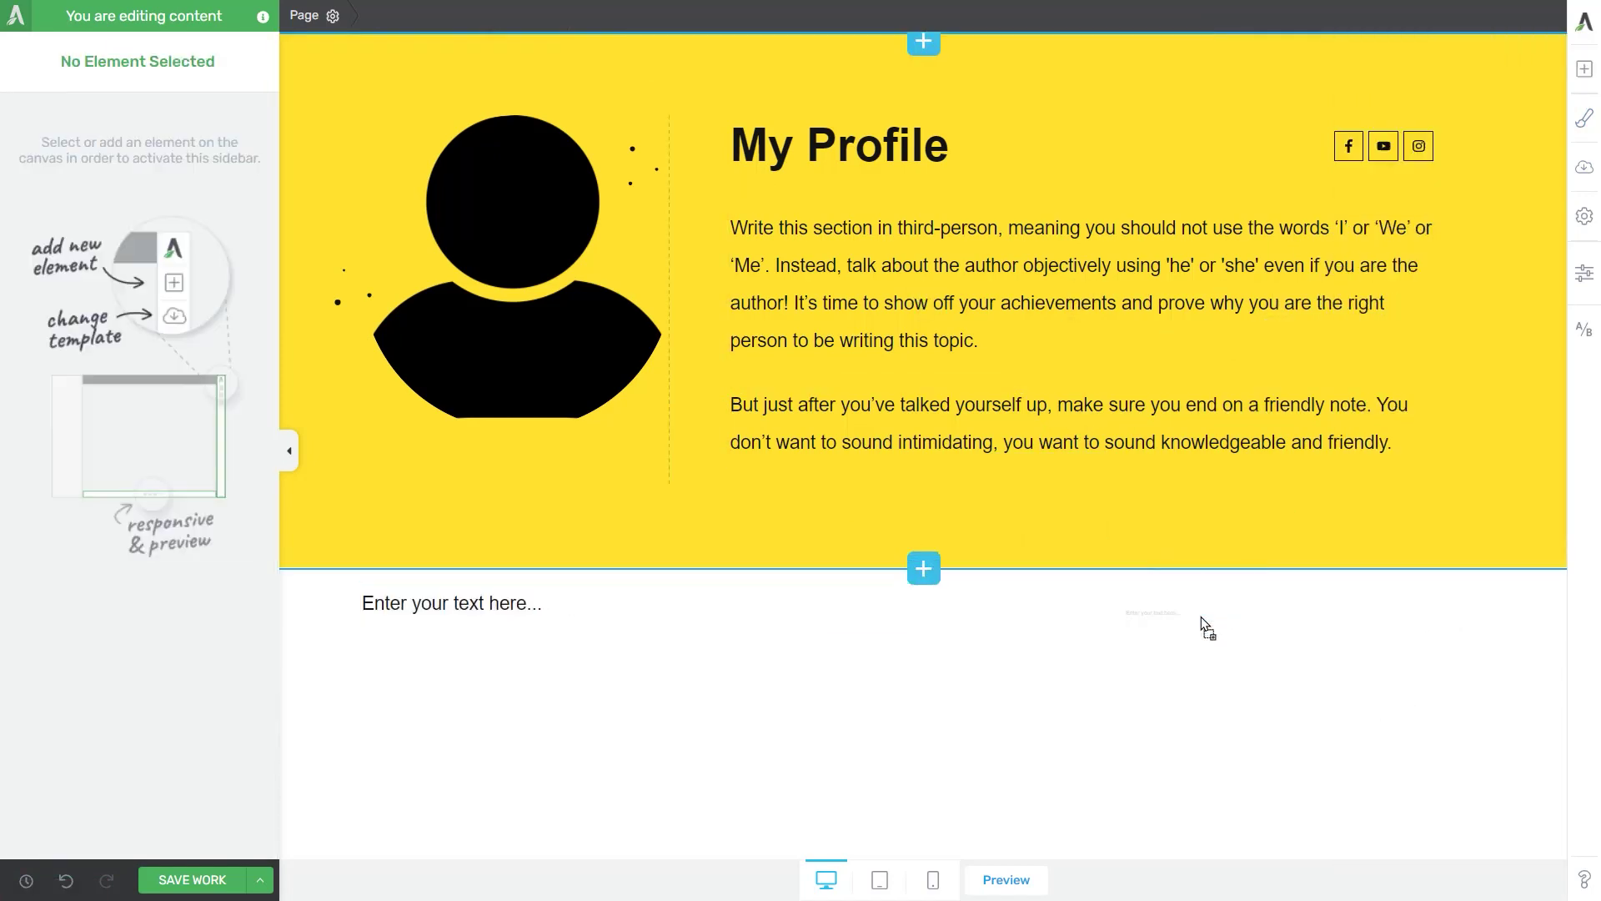
pyautogui.moveTo(924, 632); pyautogui.dragTo(738, 632)
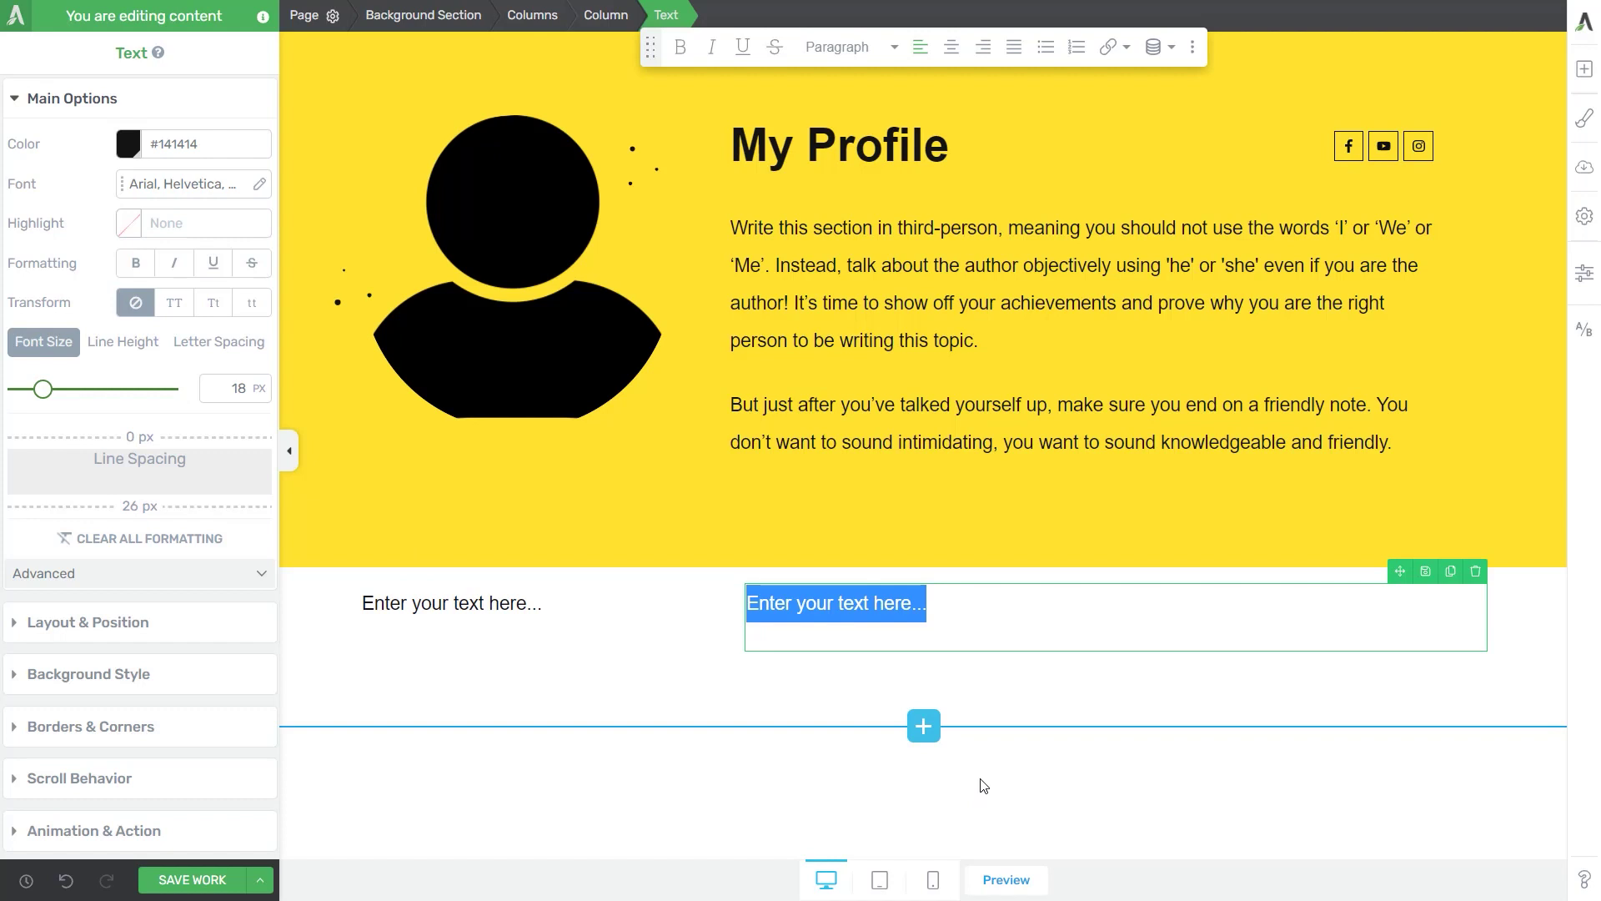
# Duplicate the text element in each column to make four rows per column.
pyautogui.click(684, 622)
pyautogui.click(694, 571)
pyautogui.click(694, 571)
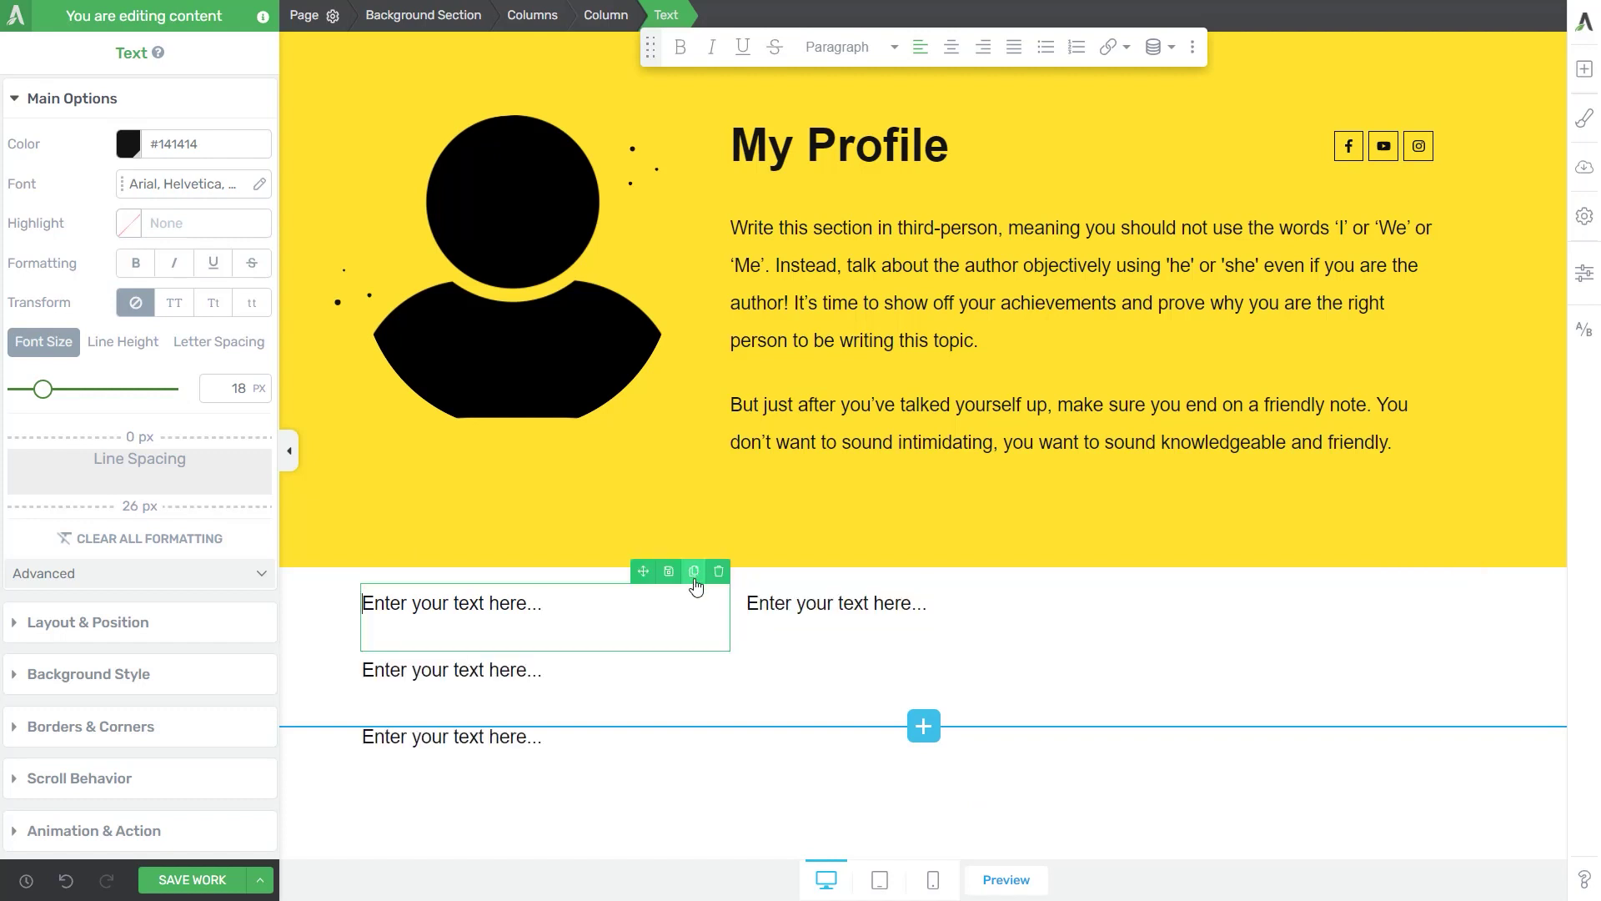
pyautogui.click(694, 571)
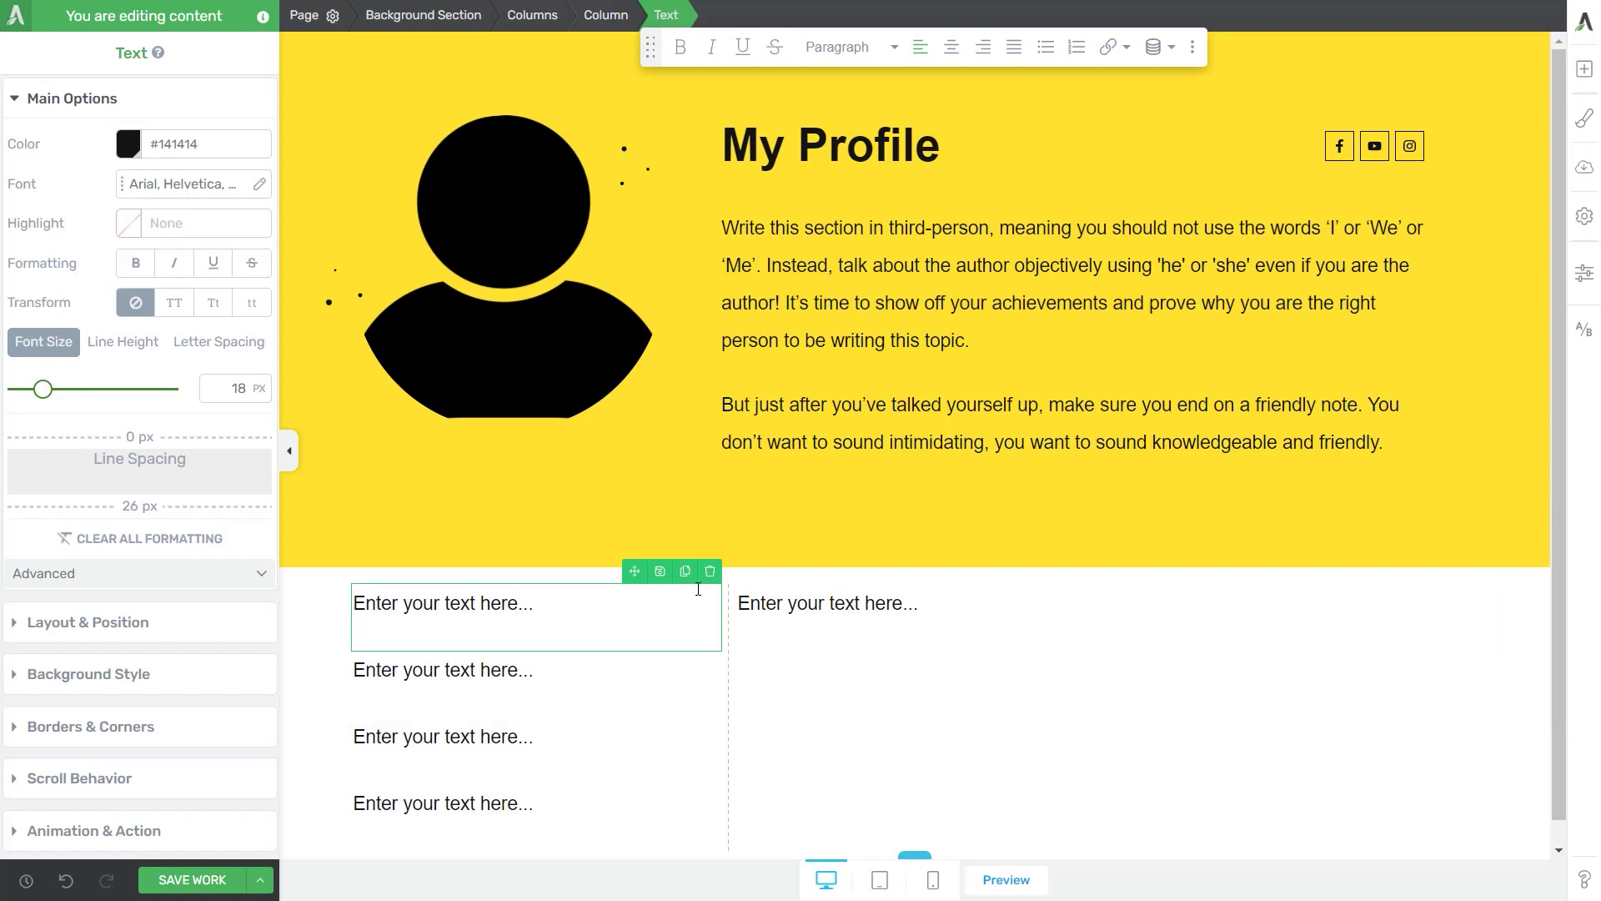
pyautogui.click(742, 603)
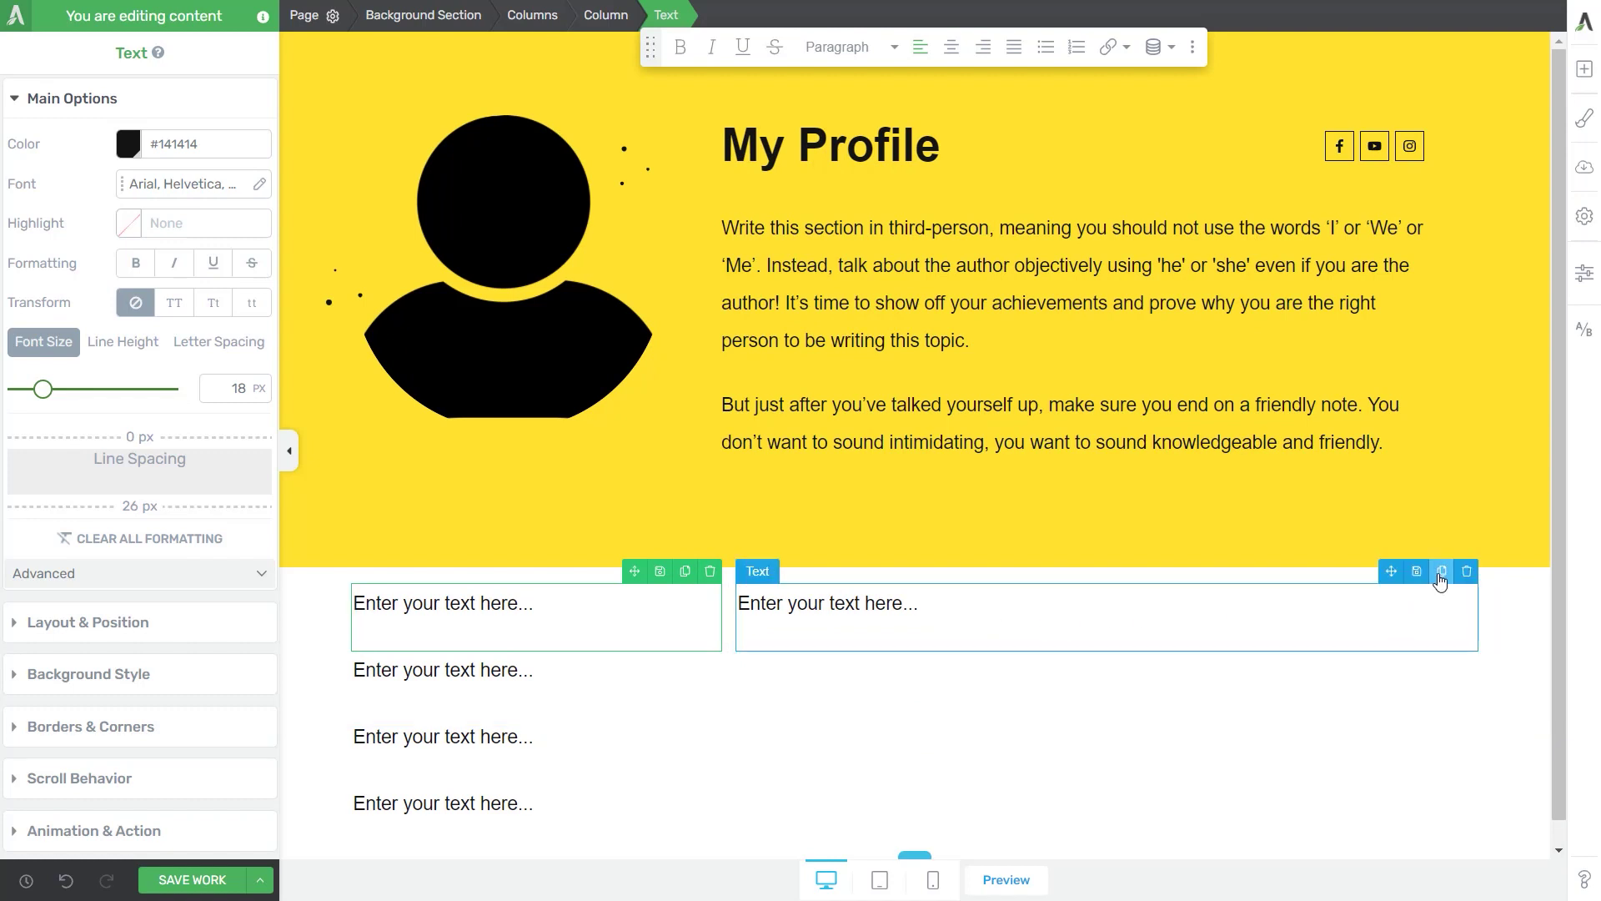
pyautogui.click(1442, 573)
pyautogui.click(1441, 573)
pyautogui.click(1440, 576)
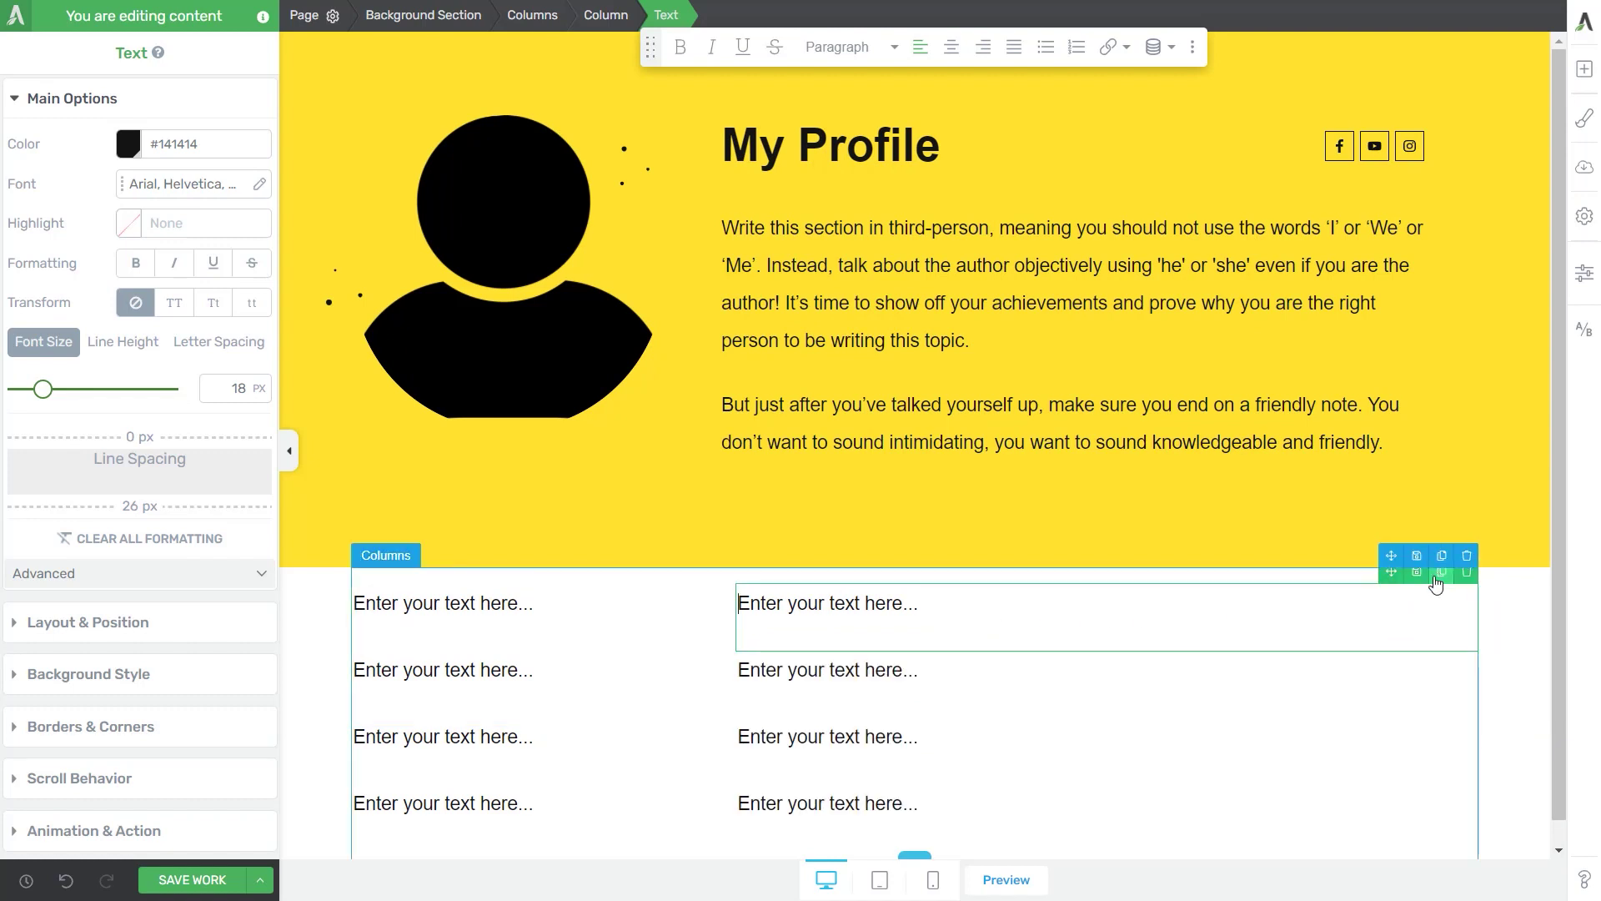
# Label the left rows First Name, Last name, Username and Website.
pyautogui.click(595, 614)
pyautogui.write('First Name')
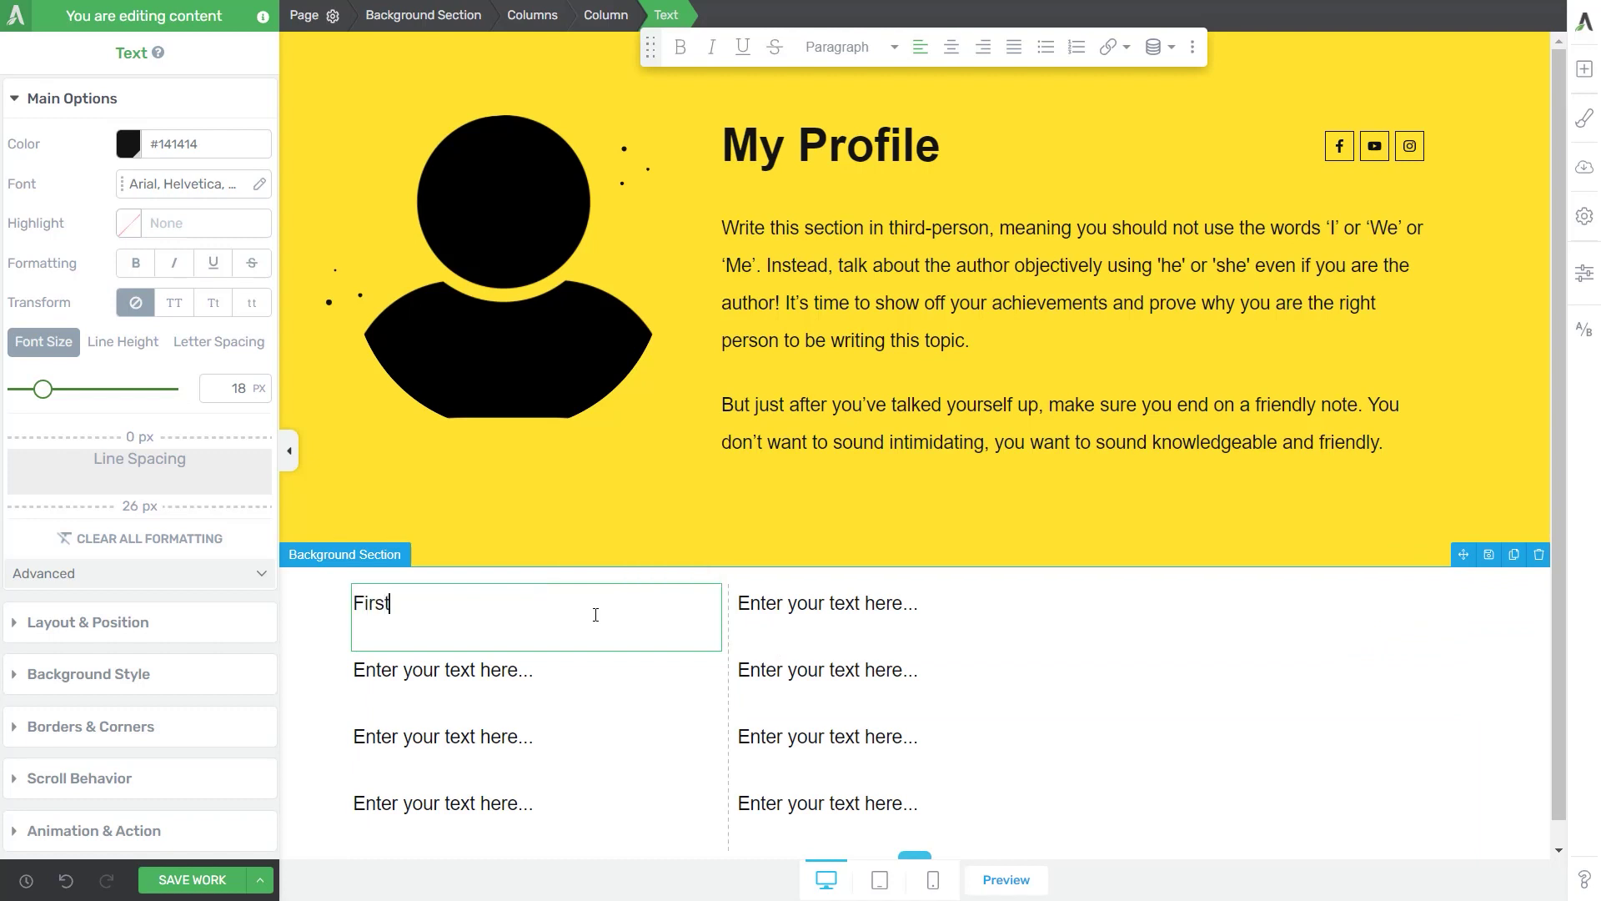
pyautogui.click(562, 680)
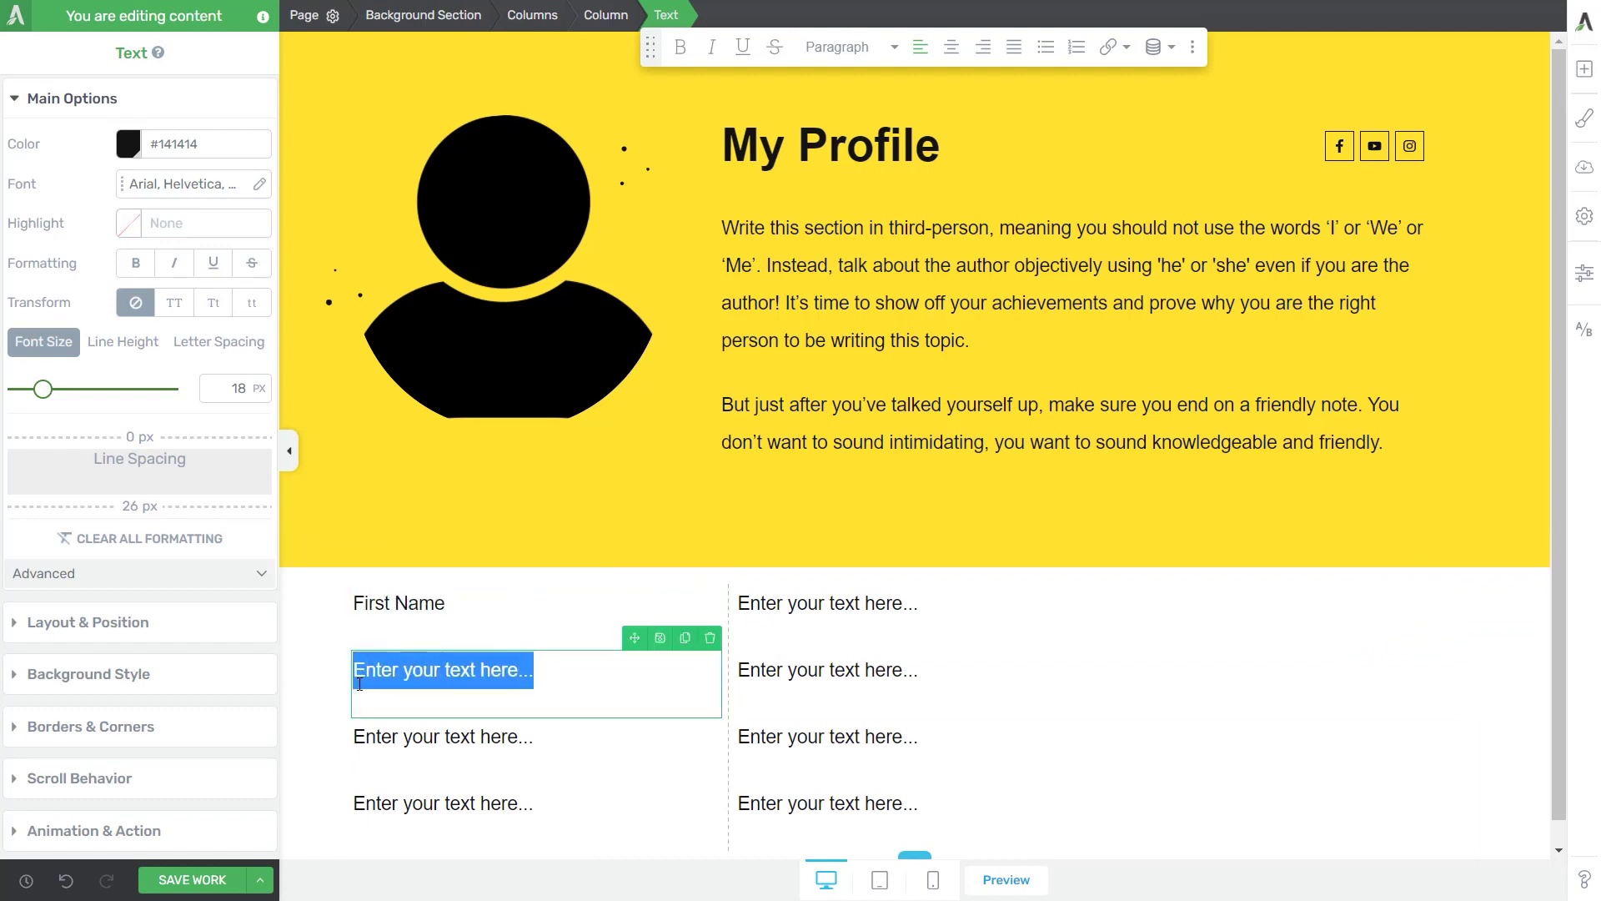
pyautogui.write('Last name')
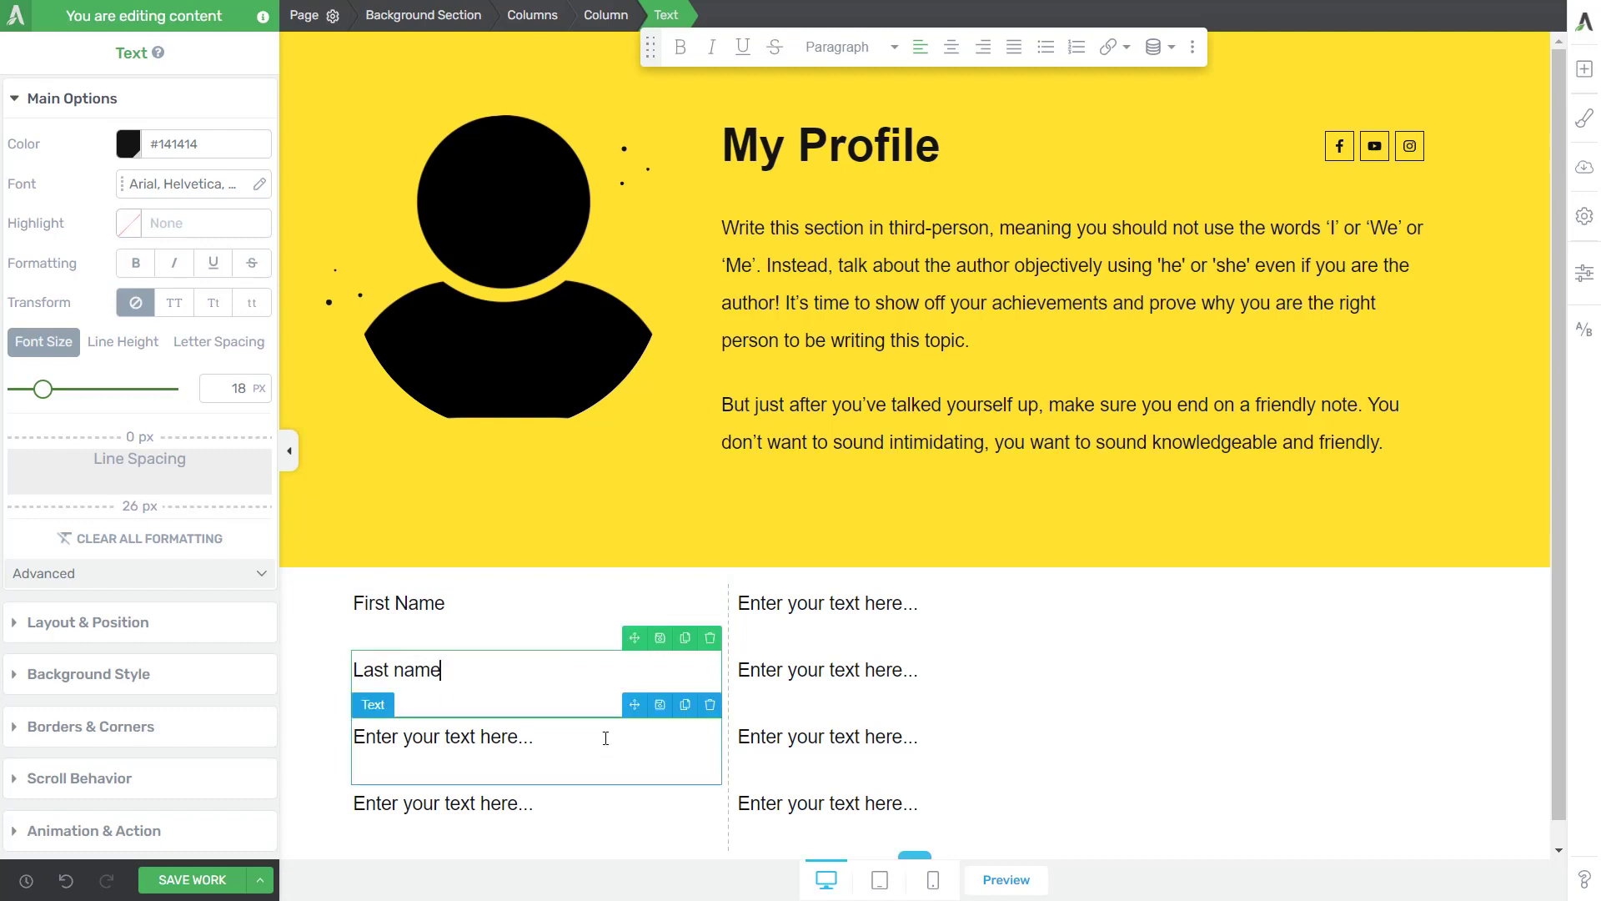
pyautogui.moveTo(600, 751); pyautogui.dragTo(357, 759)
pyautogui.press('BackSpace')
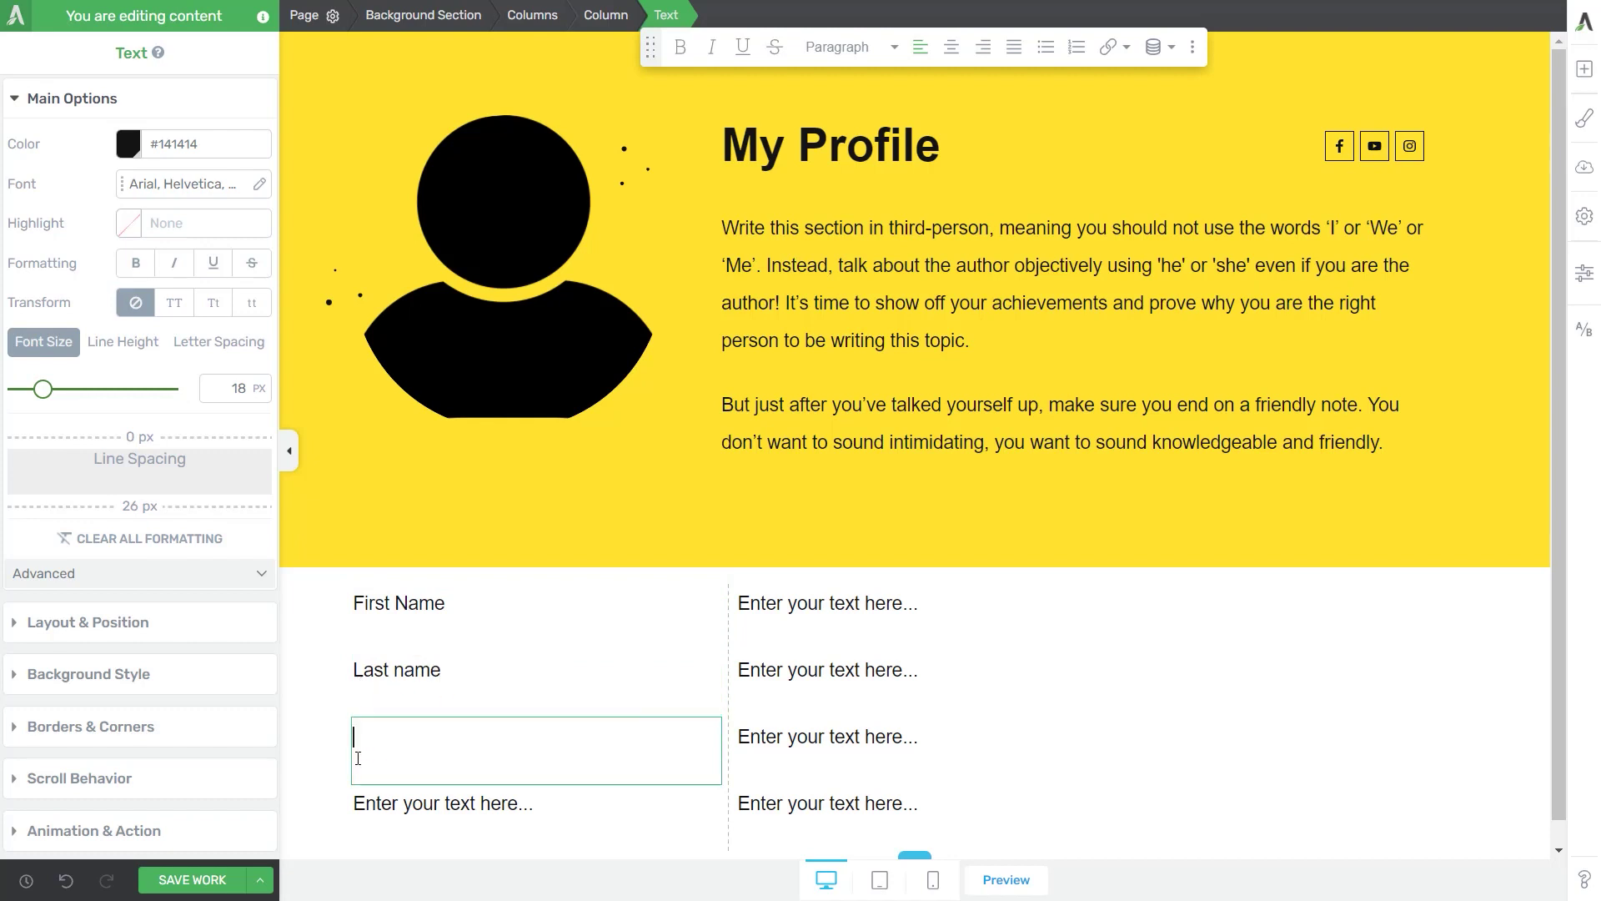
pyautogui.write('Username')
pyautogui.click(584, 814)
pyautogui.write('W')
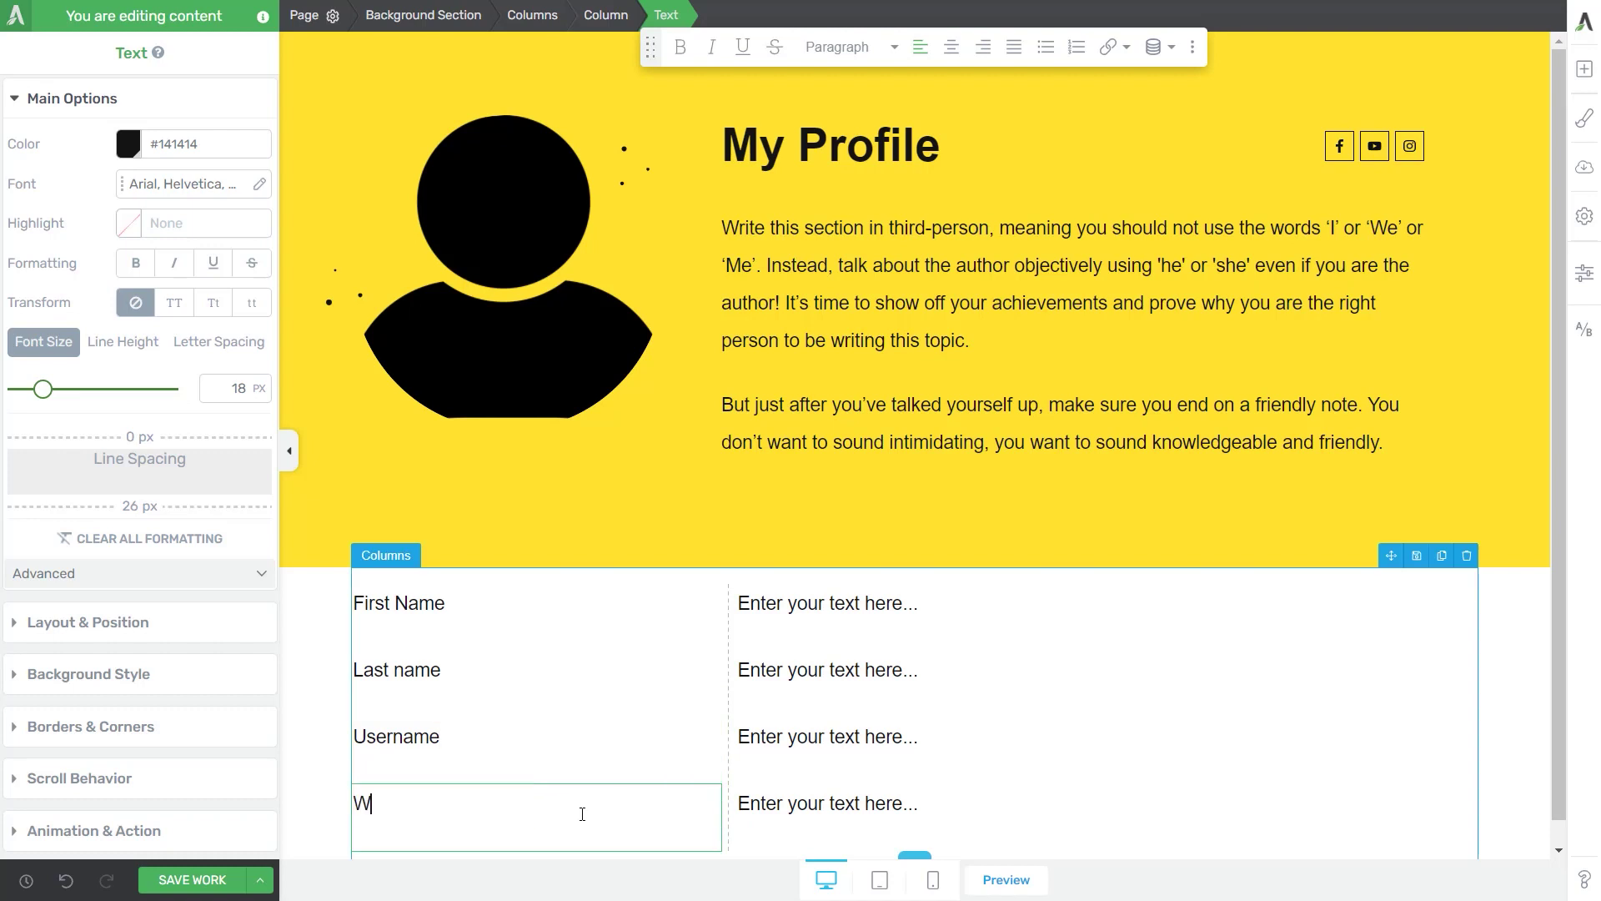
pyautogui.write('ebsite')
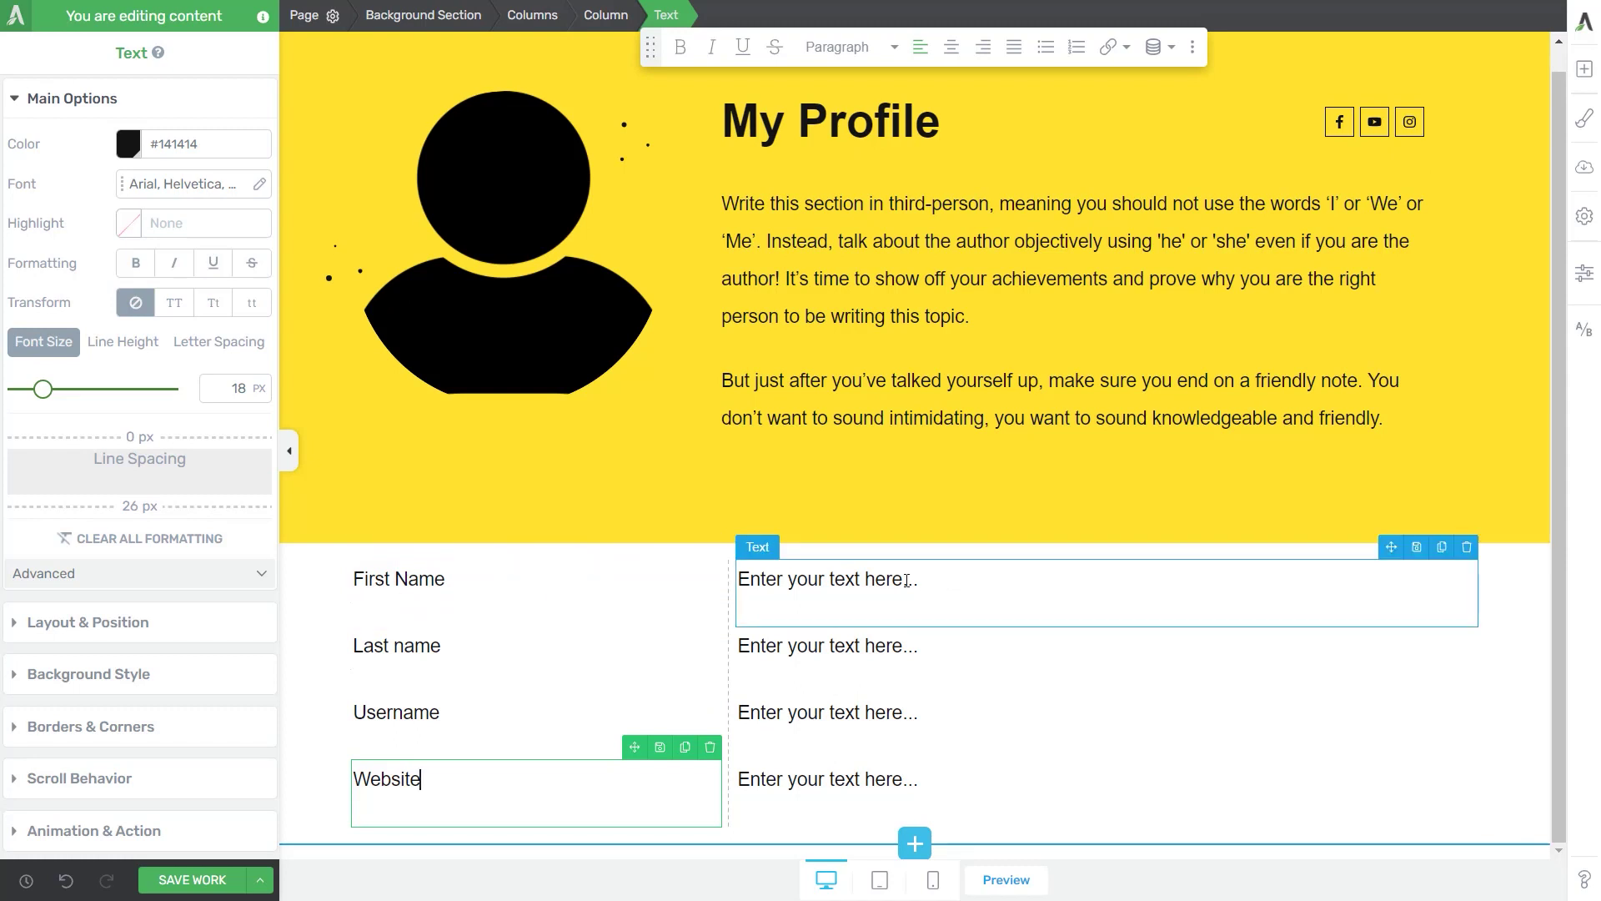
pyautogui.moveTo(920, 578); pyautogui.dragTo(746, 583)
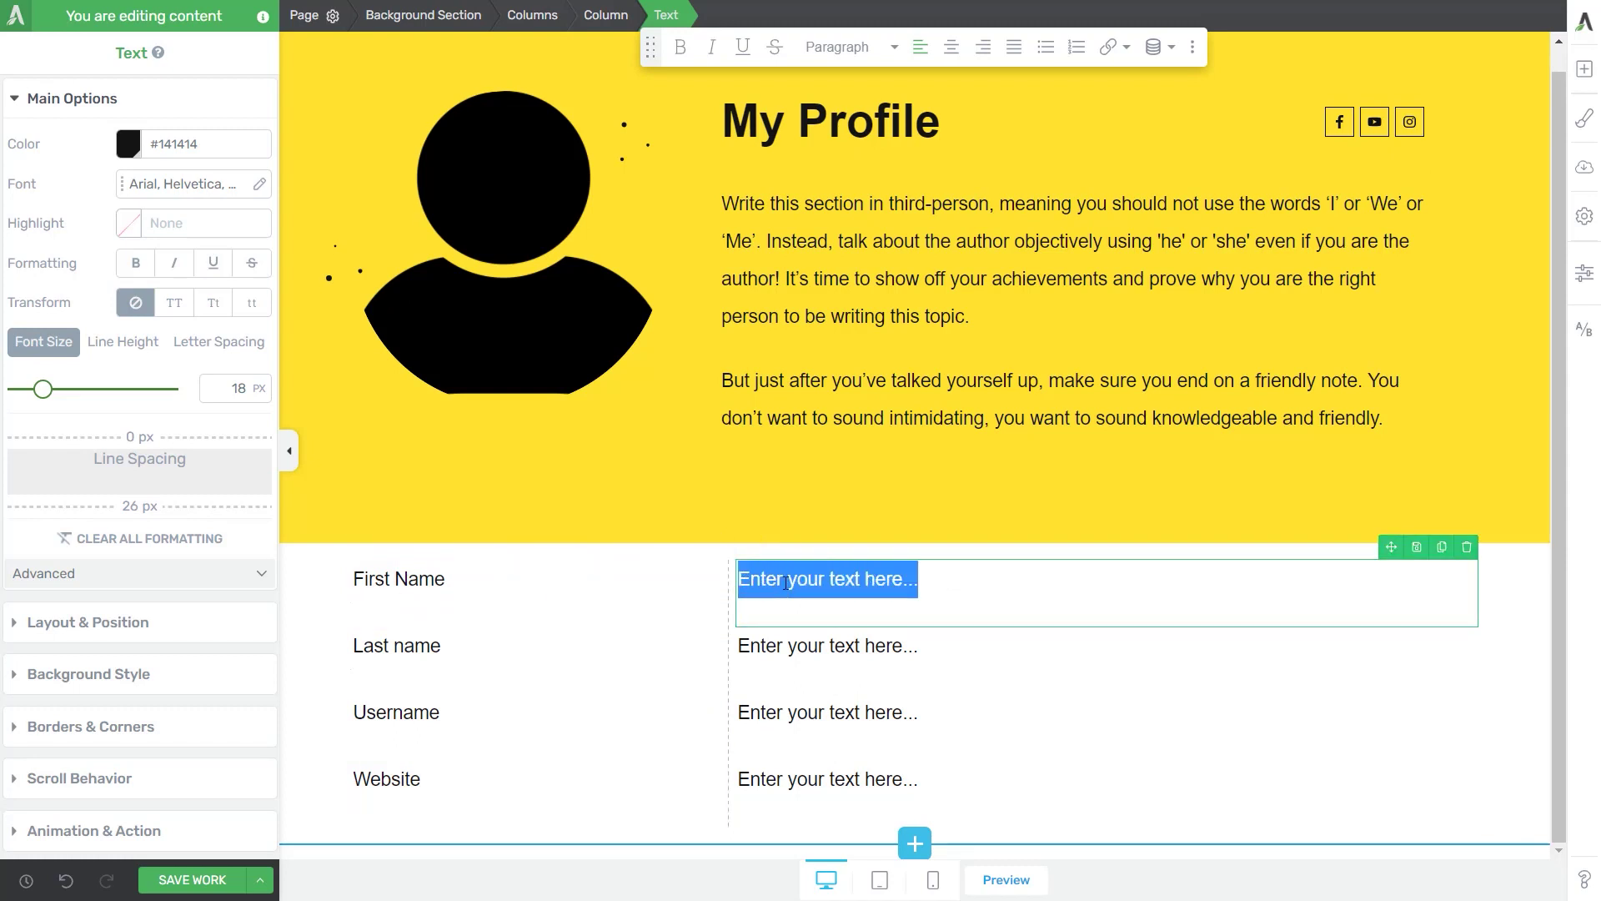
# Fill the row beside First Name with the logged-in user's first name as dynamic data.
pyautogui.click(1154, 49)
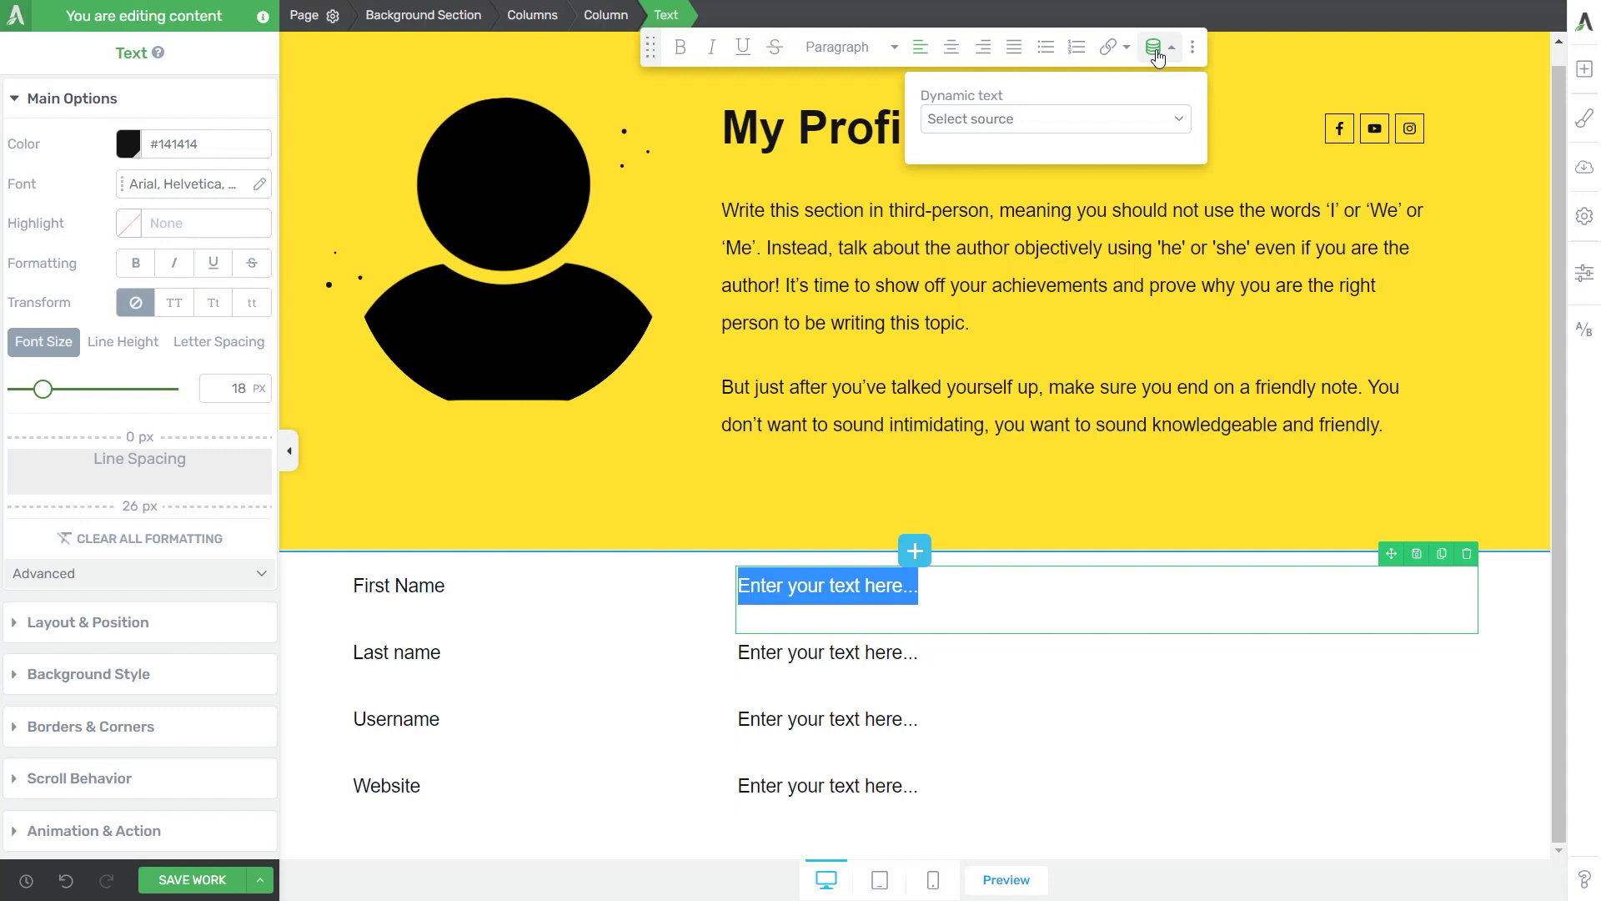
pyautogui.click(1177, 119)
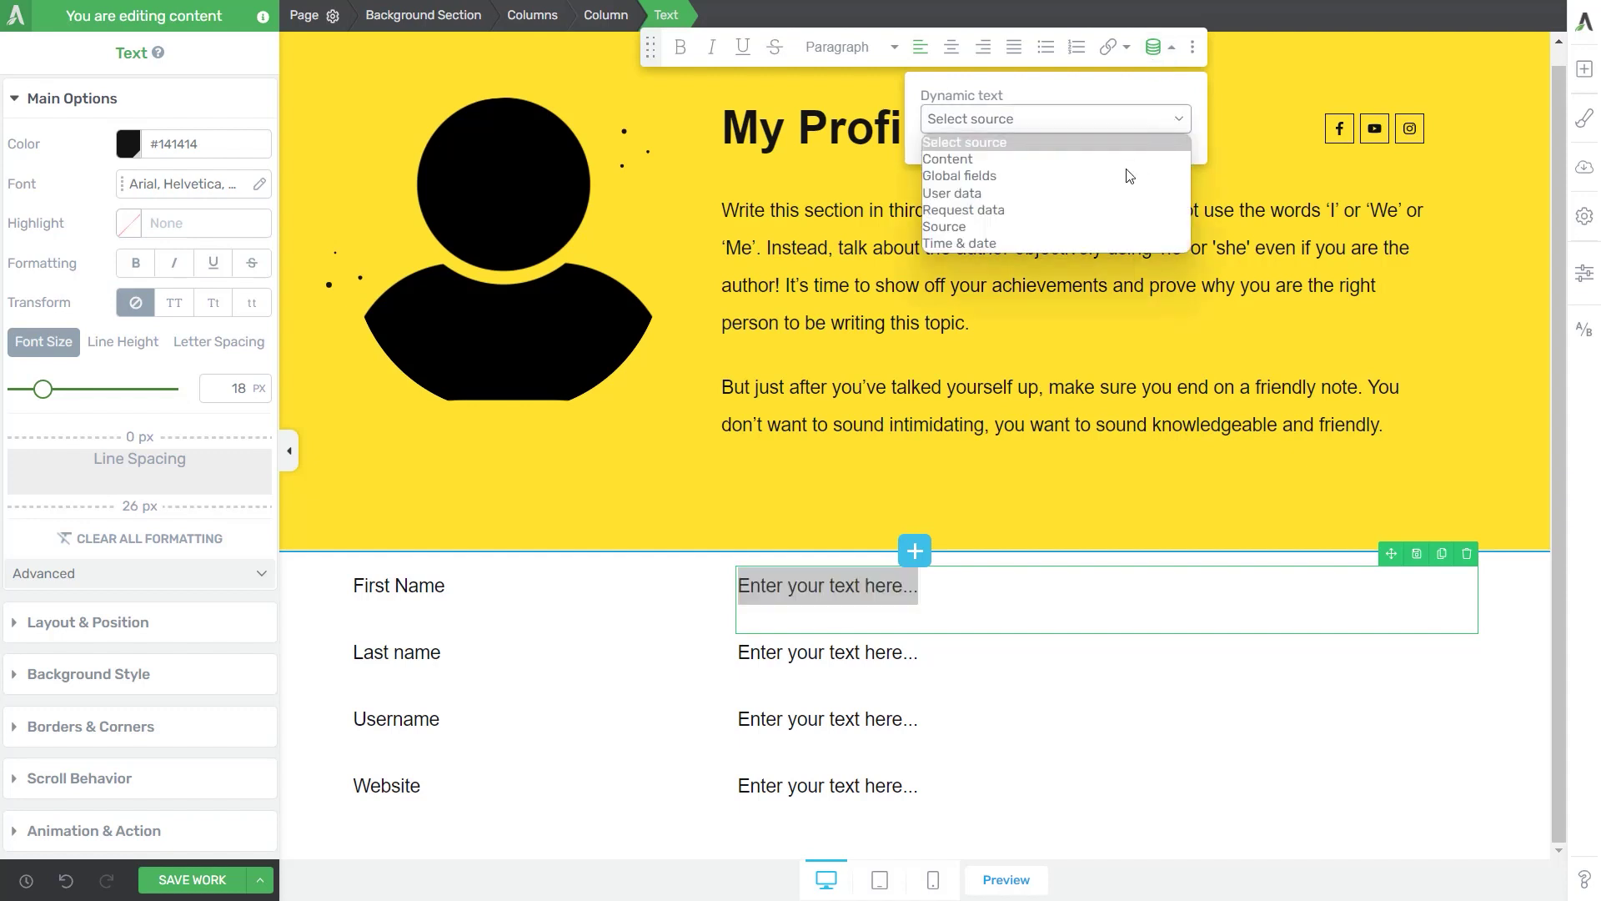
pyautogui.click(970, 194)
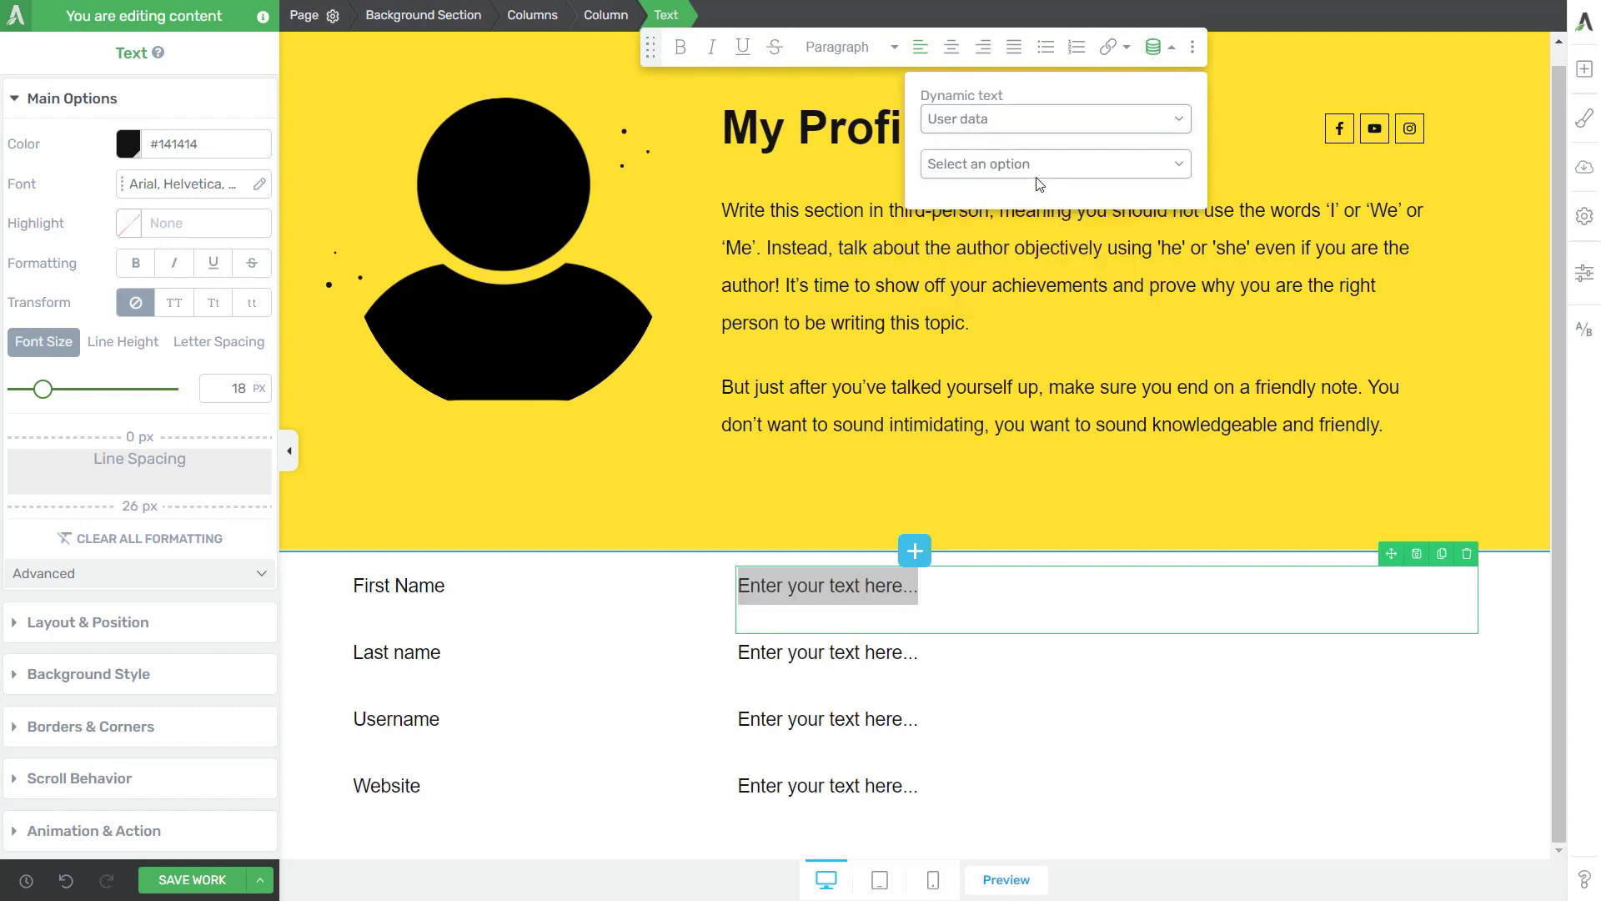
pyautogui.click(1109, 166)
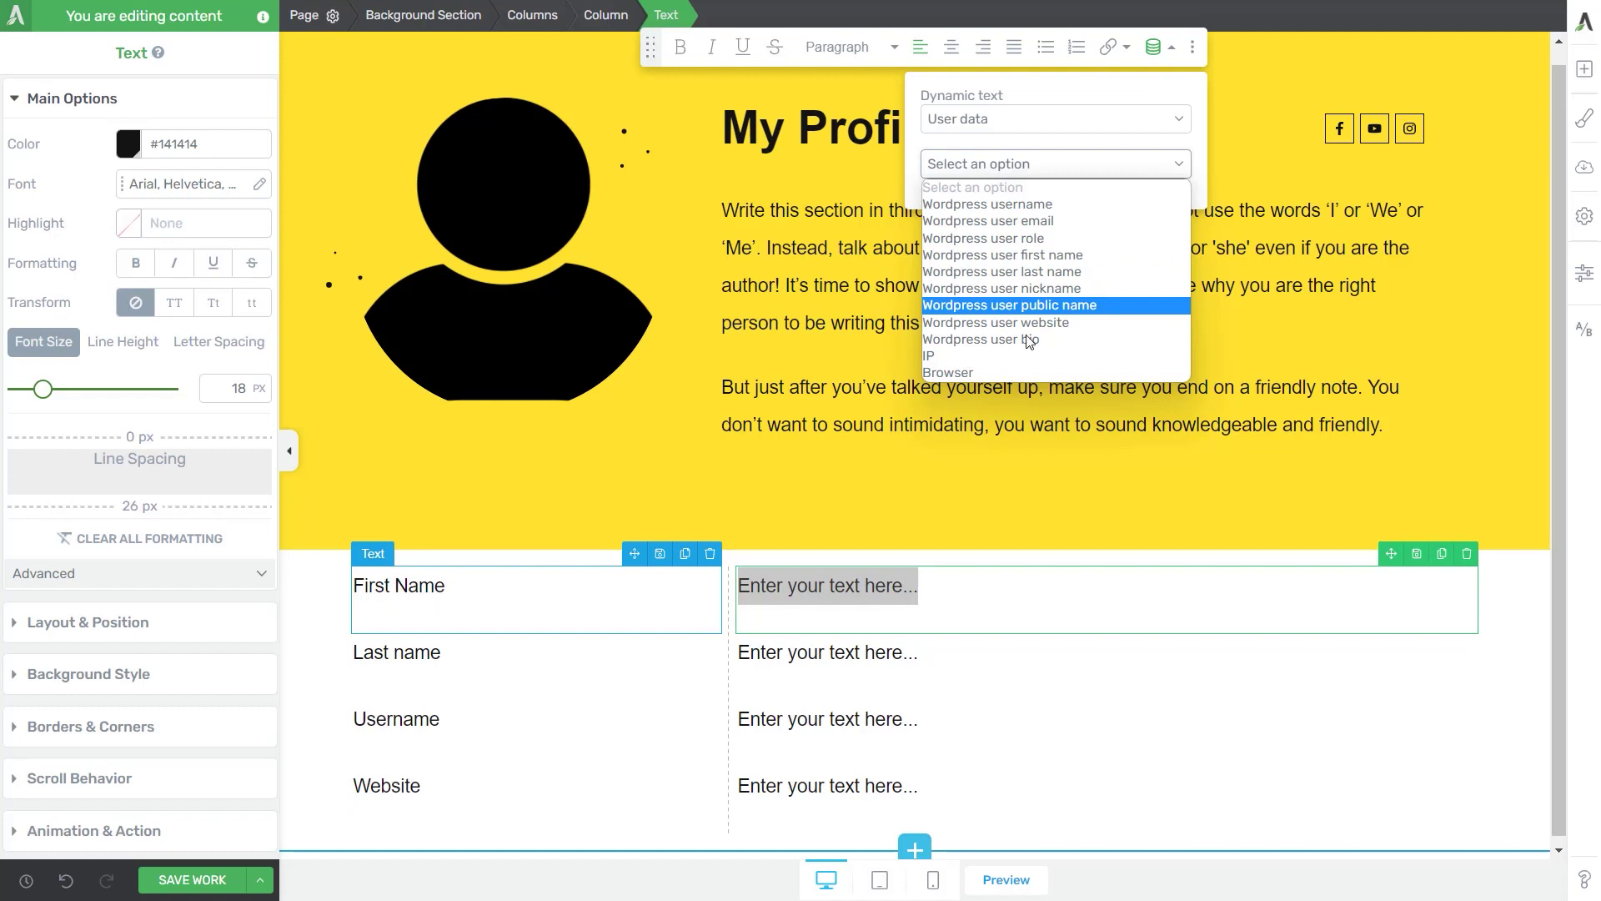
pyautogui.click(990, 259)
pyautogui.click(1153, 294)
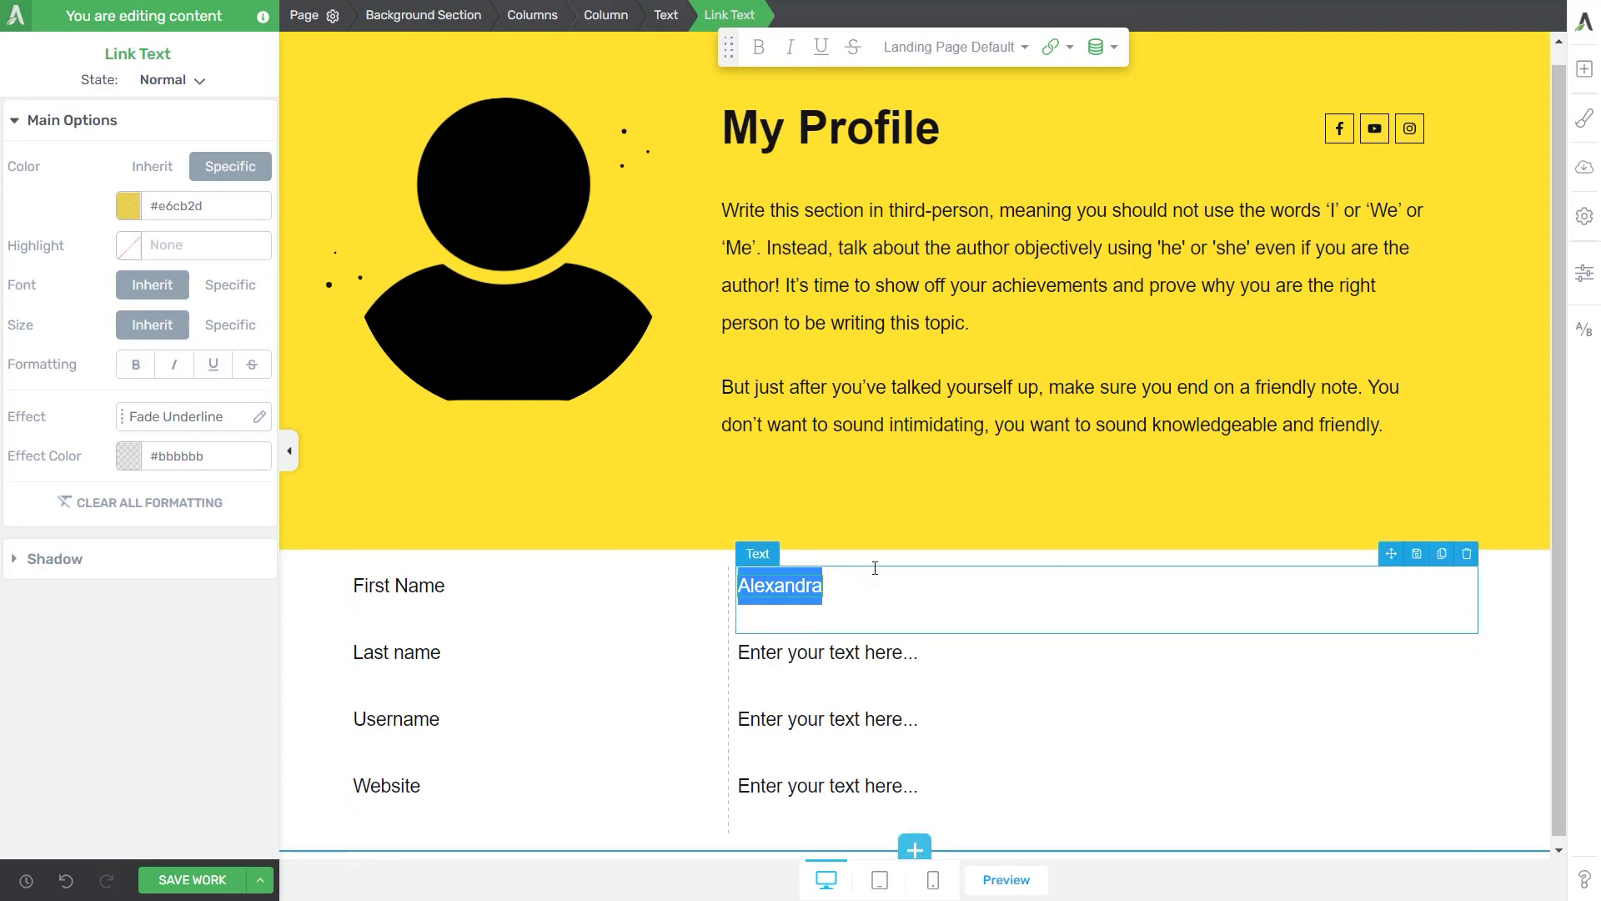
pyautogui.click(848, 600)
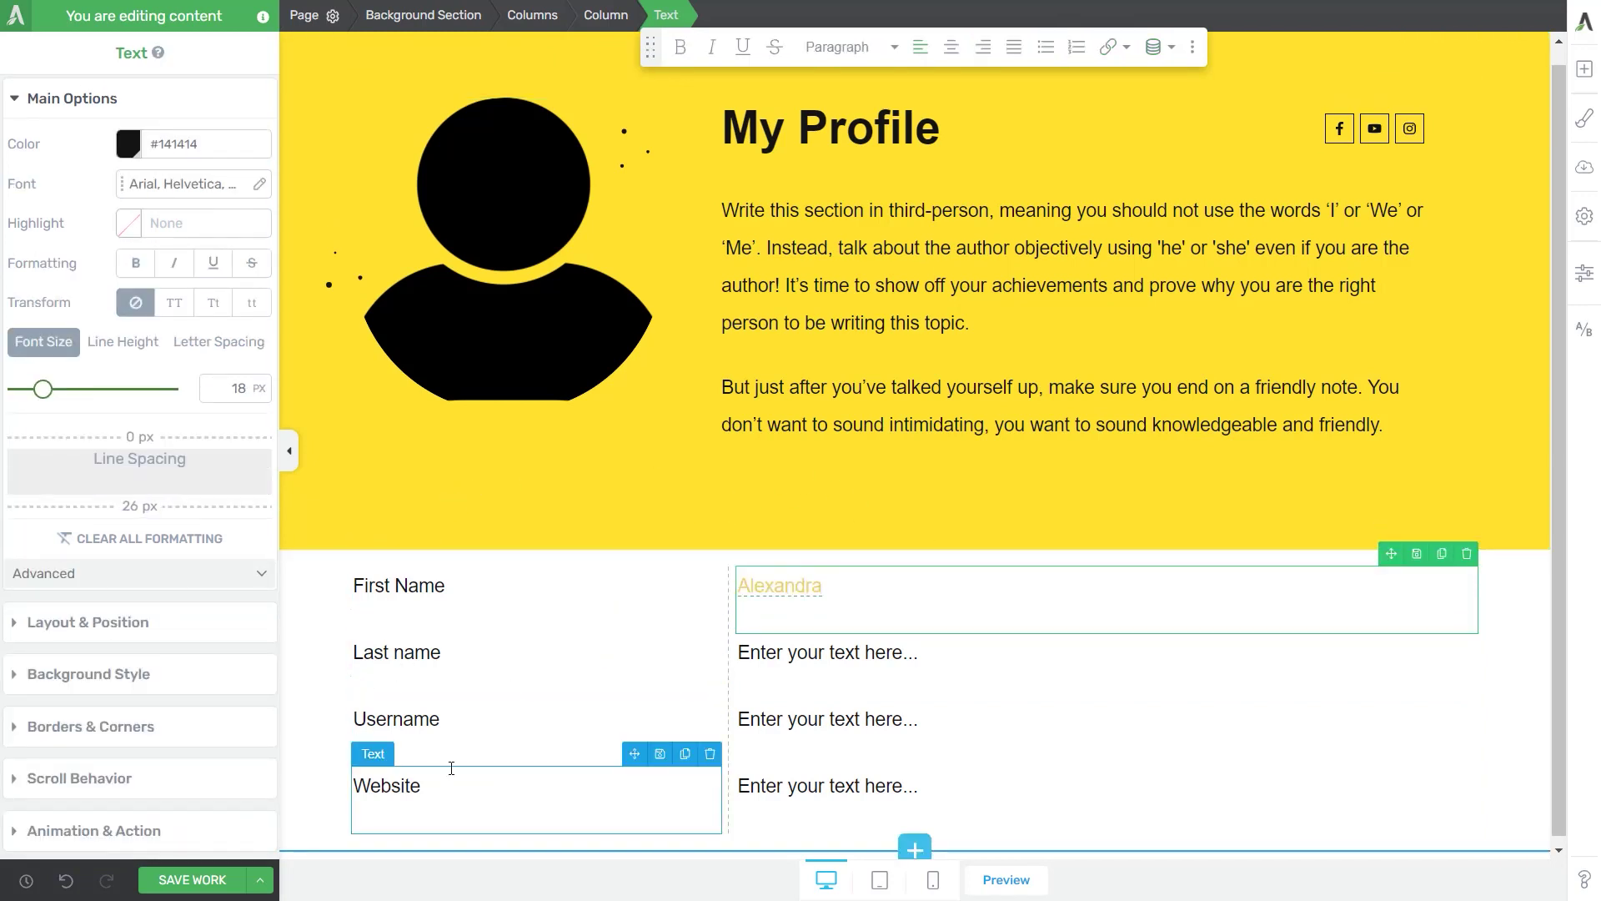
# Insert the user's last name and WordPress username into their rows as dynamic data.
pyautogui.click(826, 652)
pyautogui.click(1154, 46)
pyautogui.click(1084, 160)
pyautogui.click(954, 718)
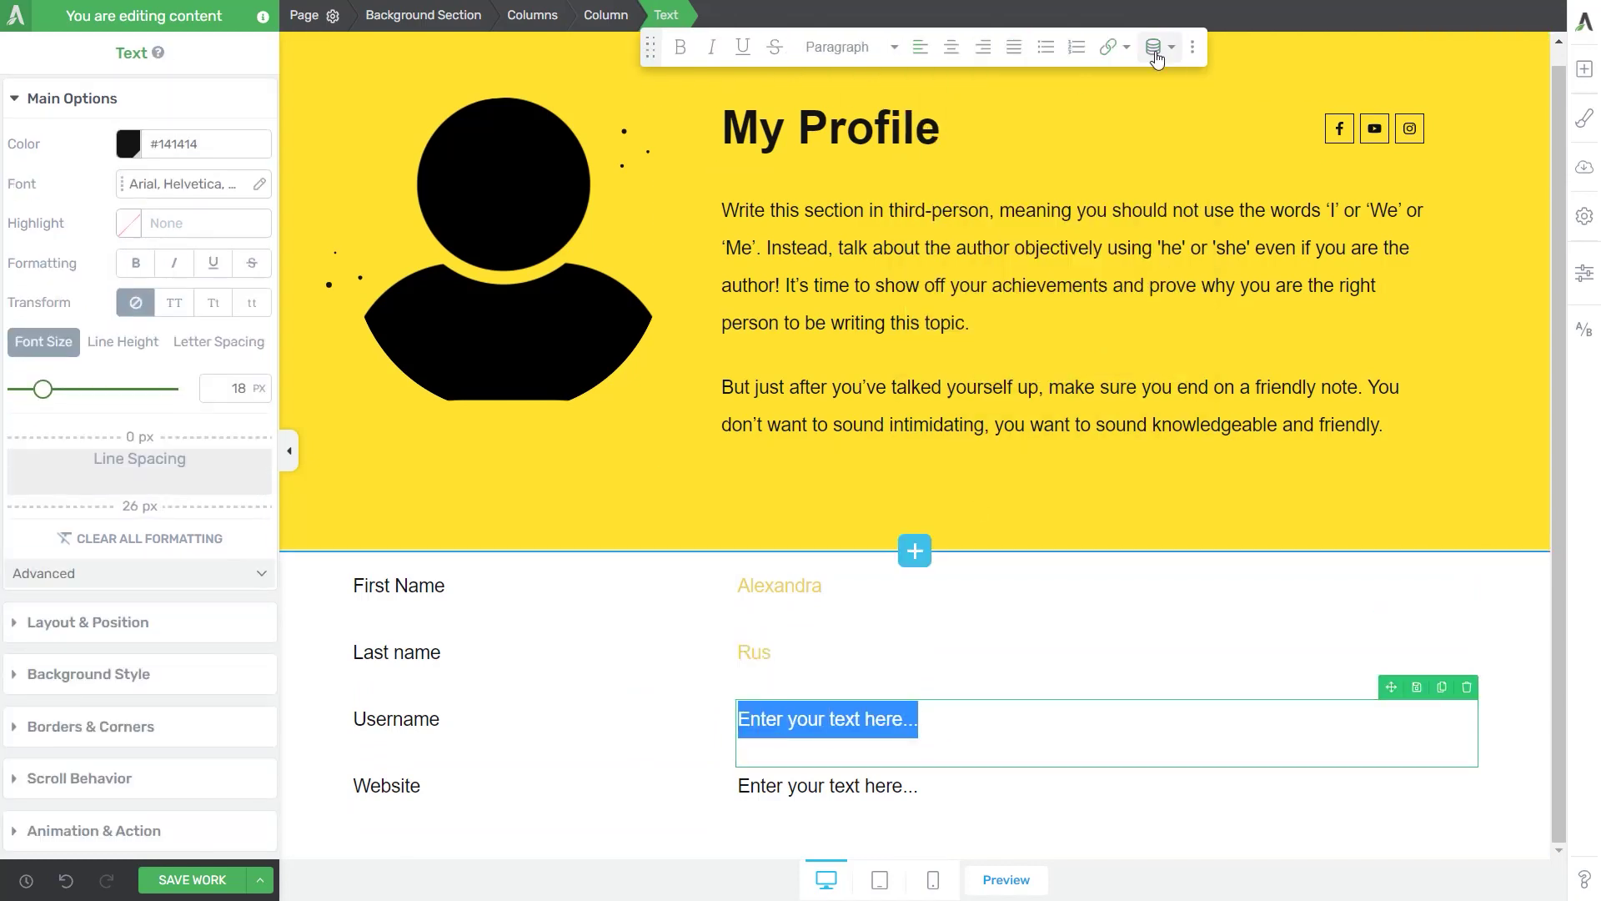
pyautogui.click(1153, 46)
pyautogui.click(1085, 166)
pyautogui.click(1043, 303)
# Insert the user's website as a dynamic link in the Website row.
pyautogui.click(1152, 292)
pyautogui.click(831, 791)
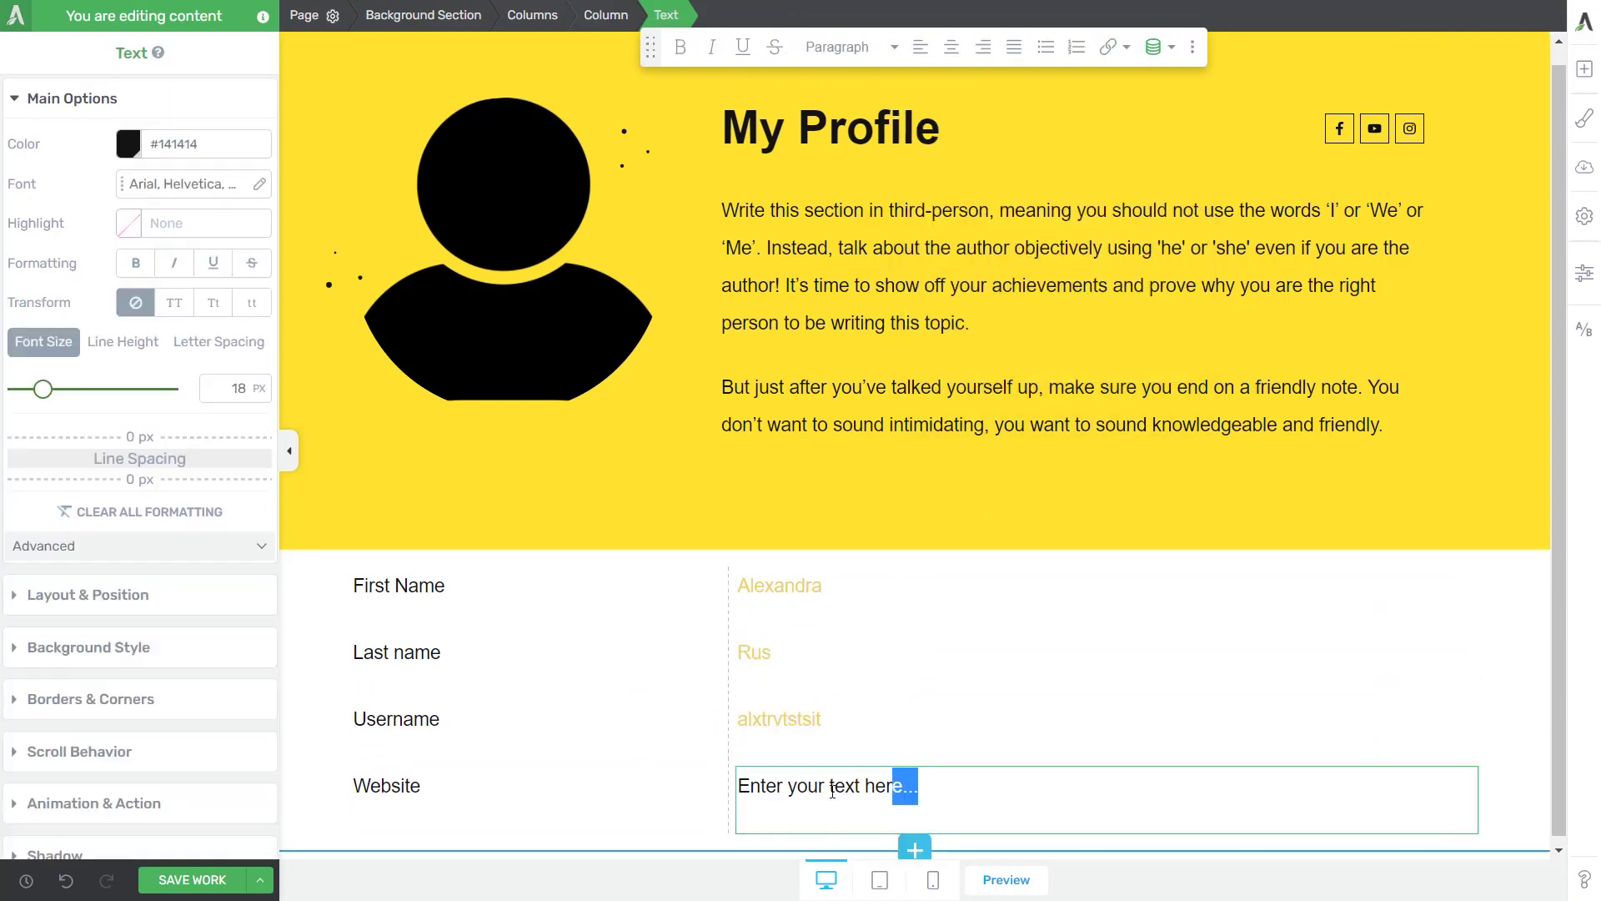
pyautogui.click(1153, 47)
pyautogui.click(1076, 118)
pyautogui.click(1001, 196)
pyautogui.click(1076, 158)
pyautogui.click(1151, 323)
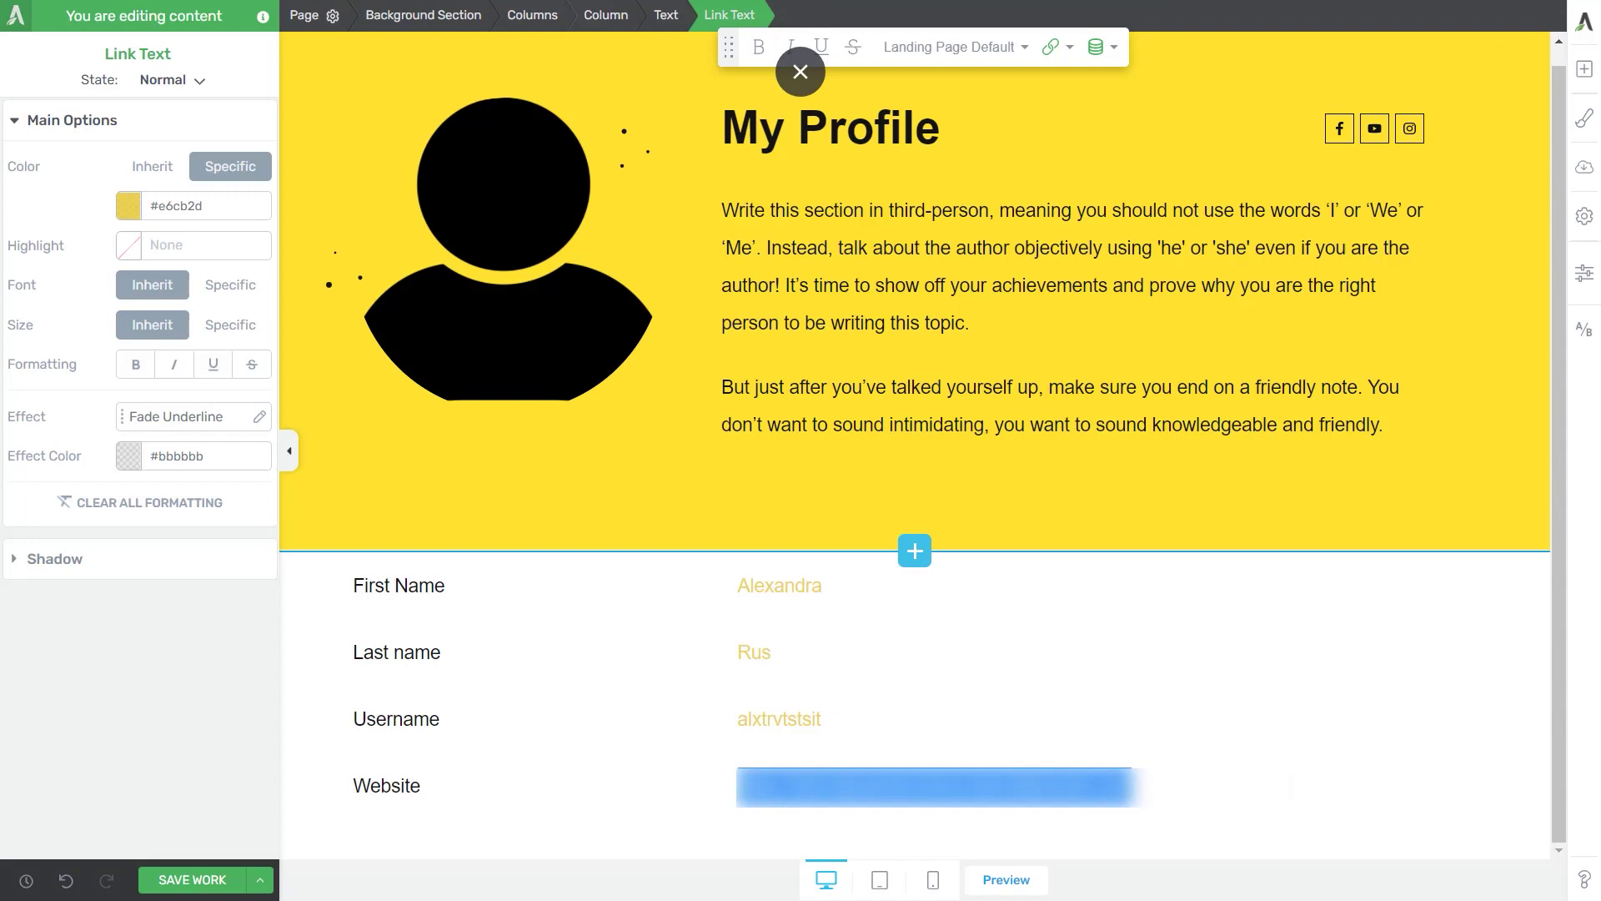
# Place a button under the profile rows, label it 'Edit My Profile', and save the work.
pyautogui.click(1584, 69)
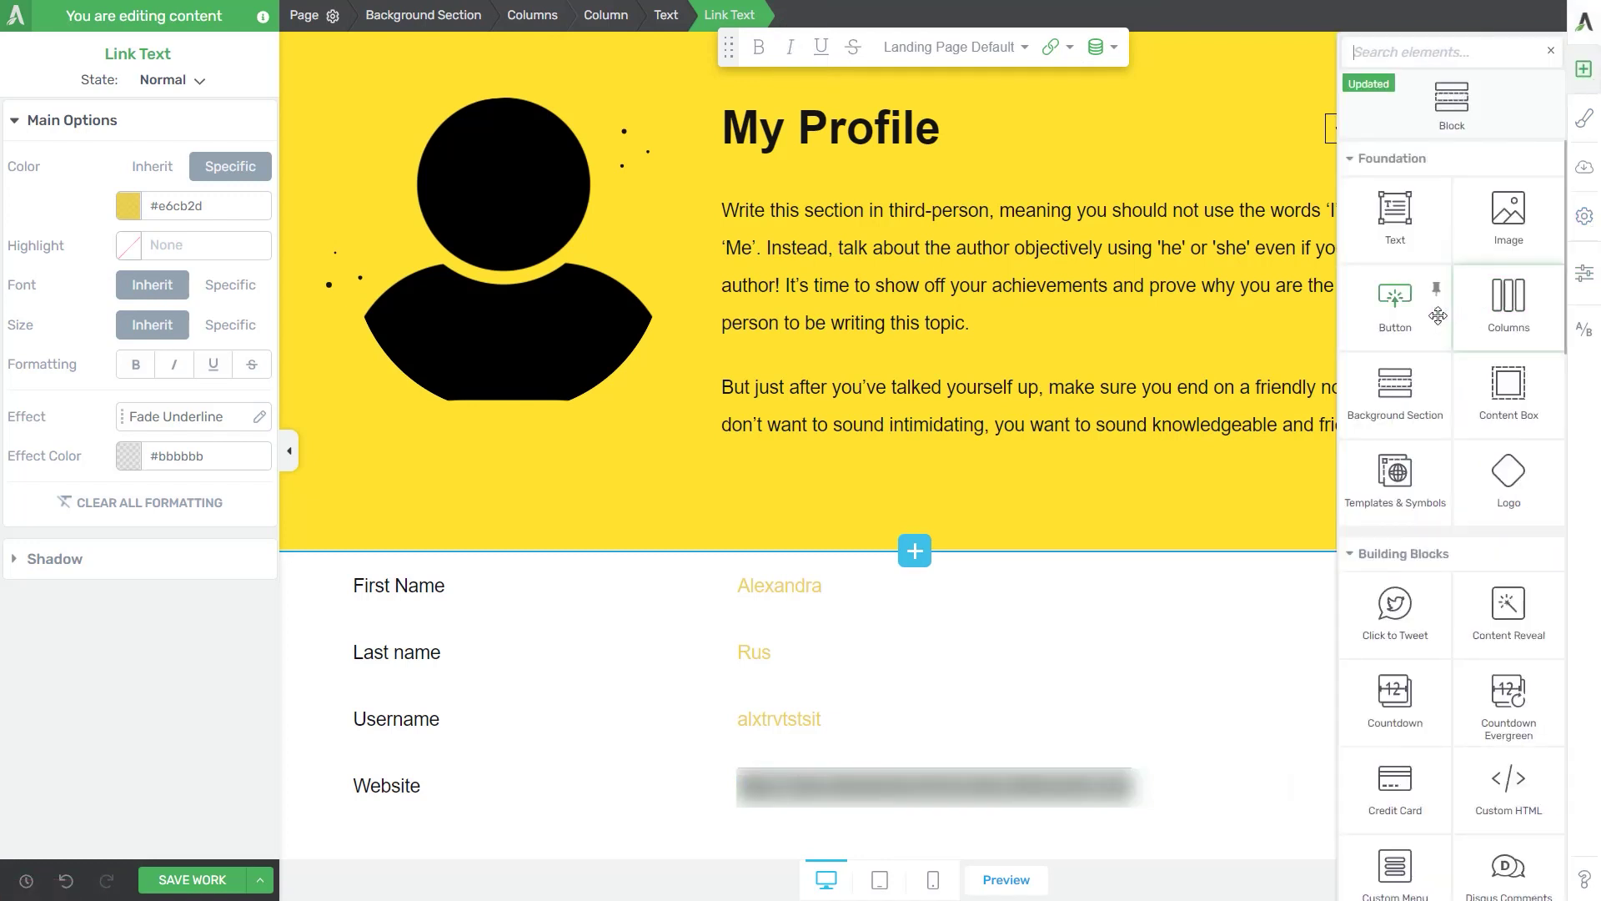
pyautogui.moveTo(1395, 300); pyautogui.dragTo(876, 834)
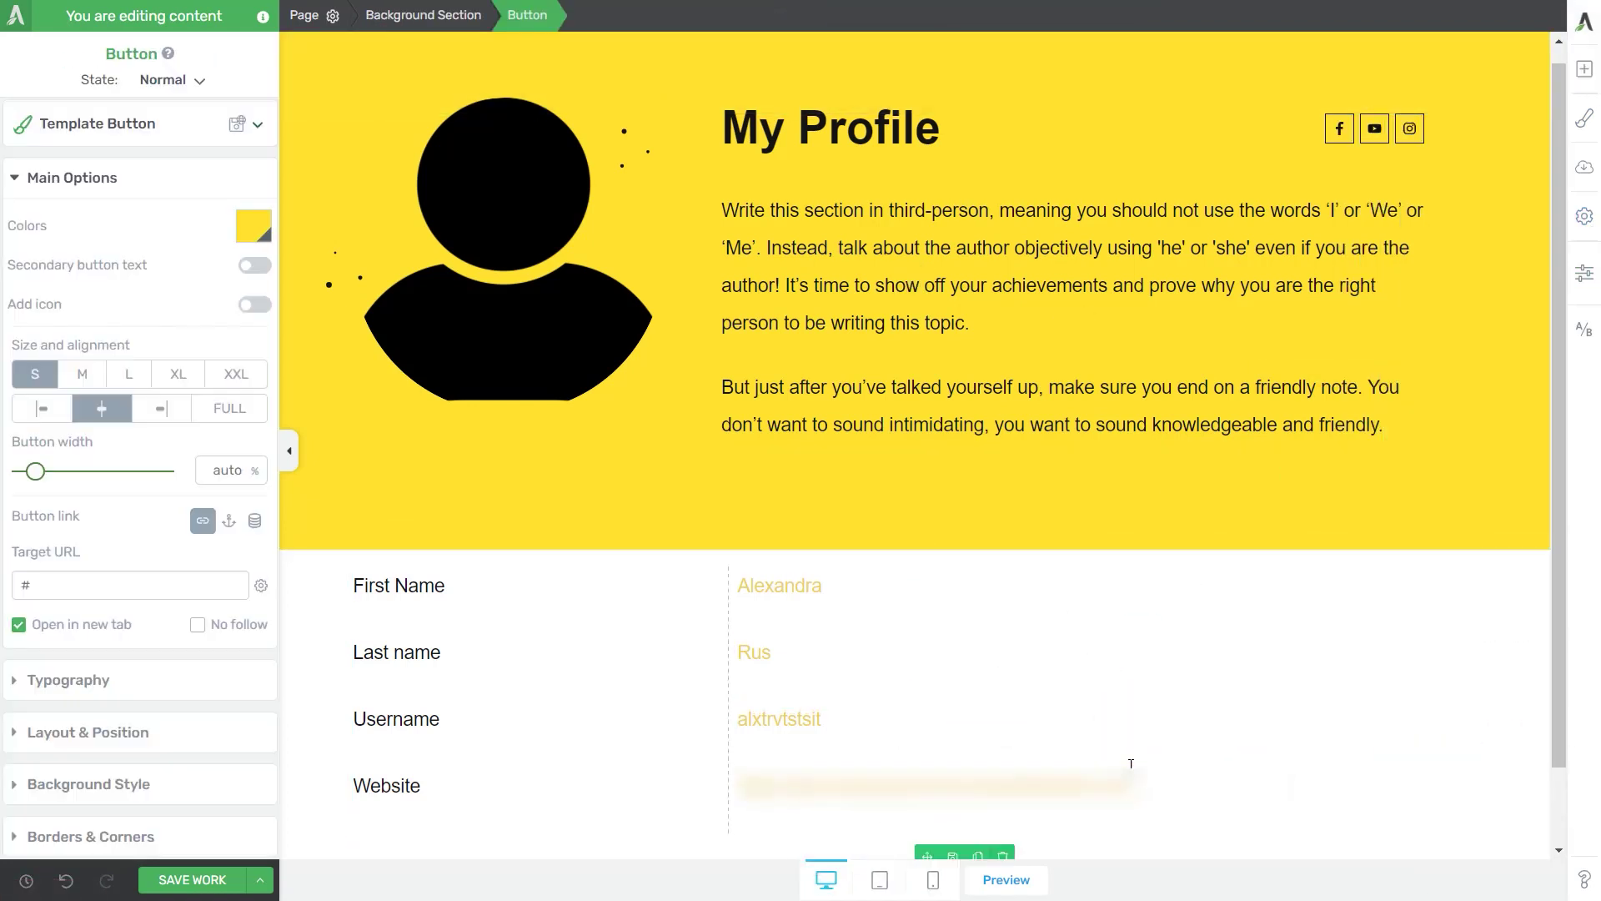
pyautogui.doubleClick(917, 814)
pyautogui.write('Edi')
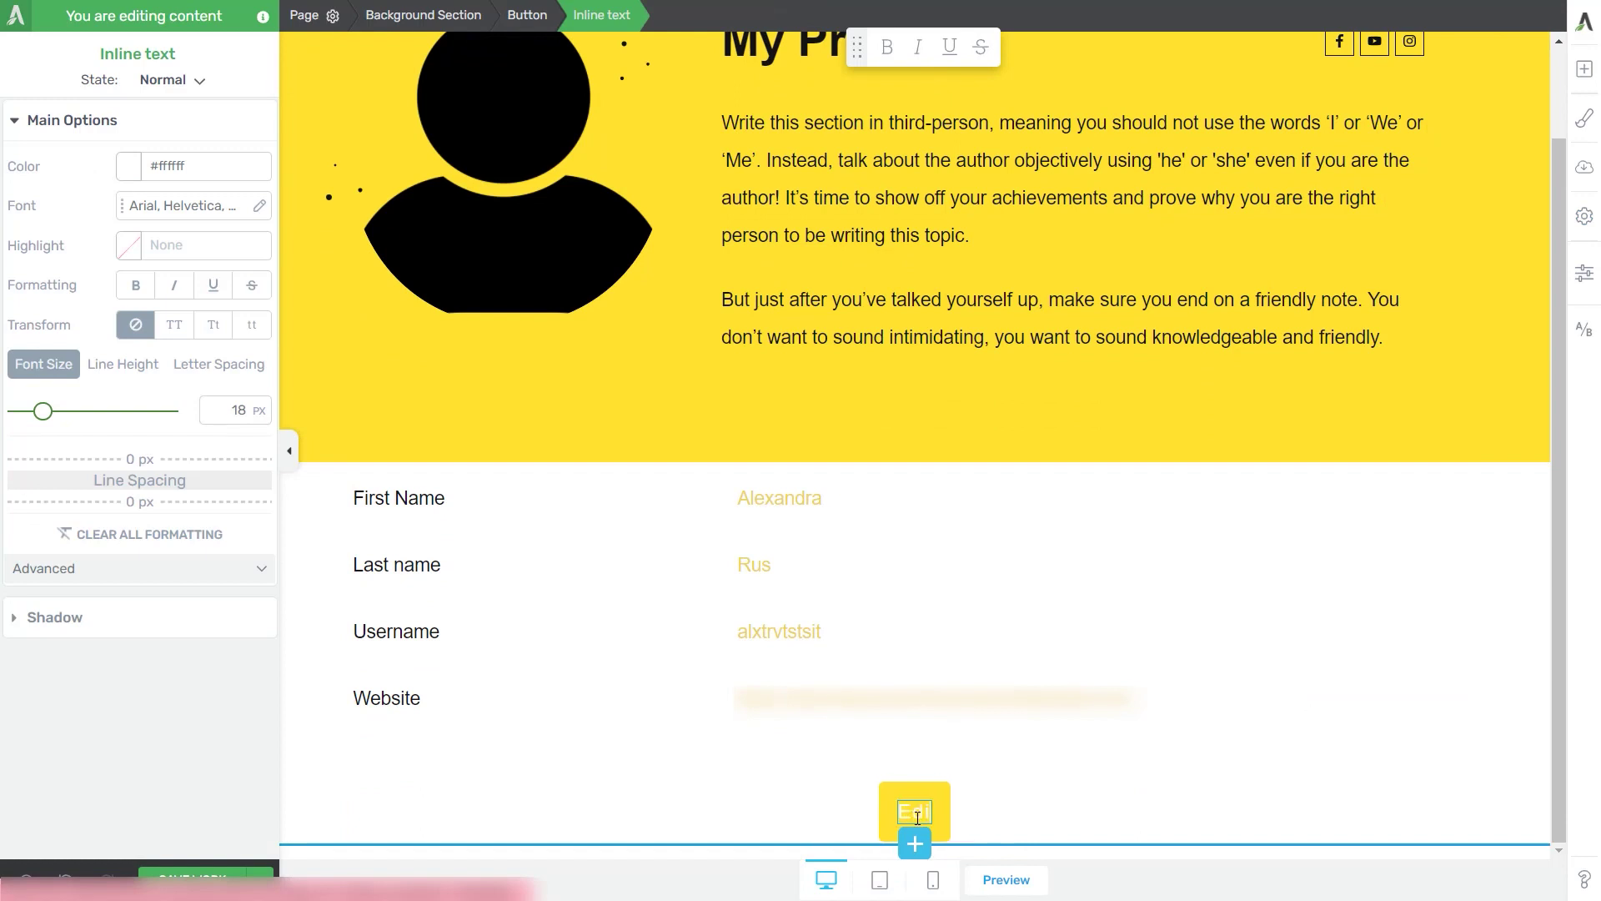
pyautogui.write('t My Profile')
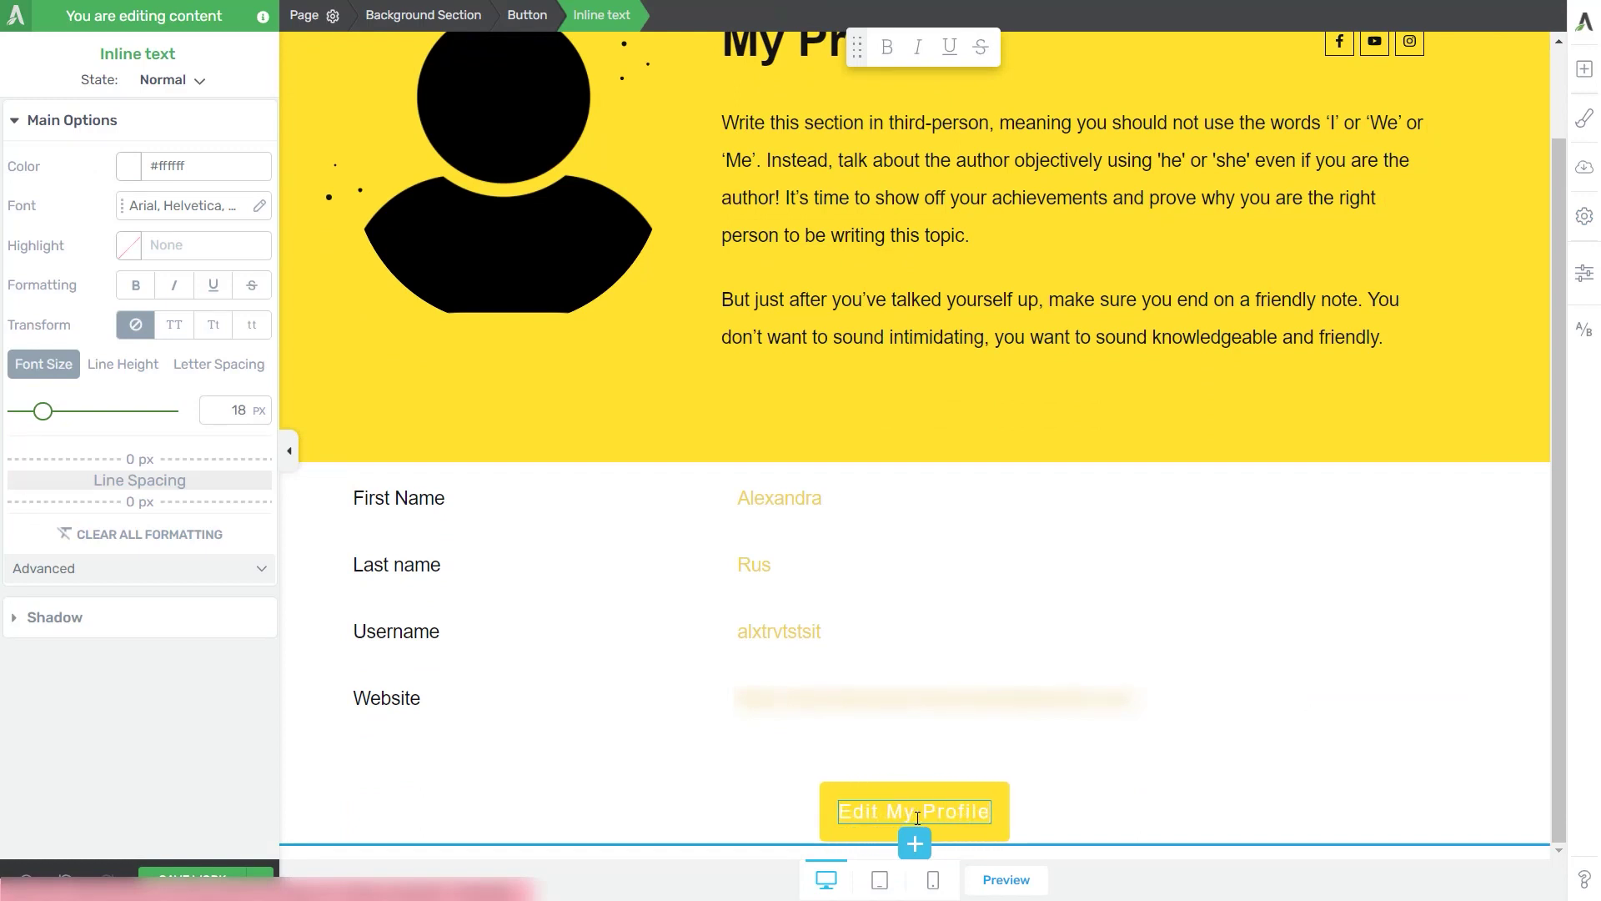
pyautogui.click(998, 826)
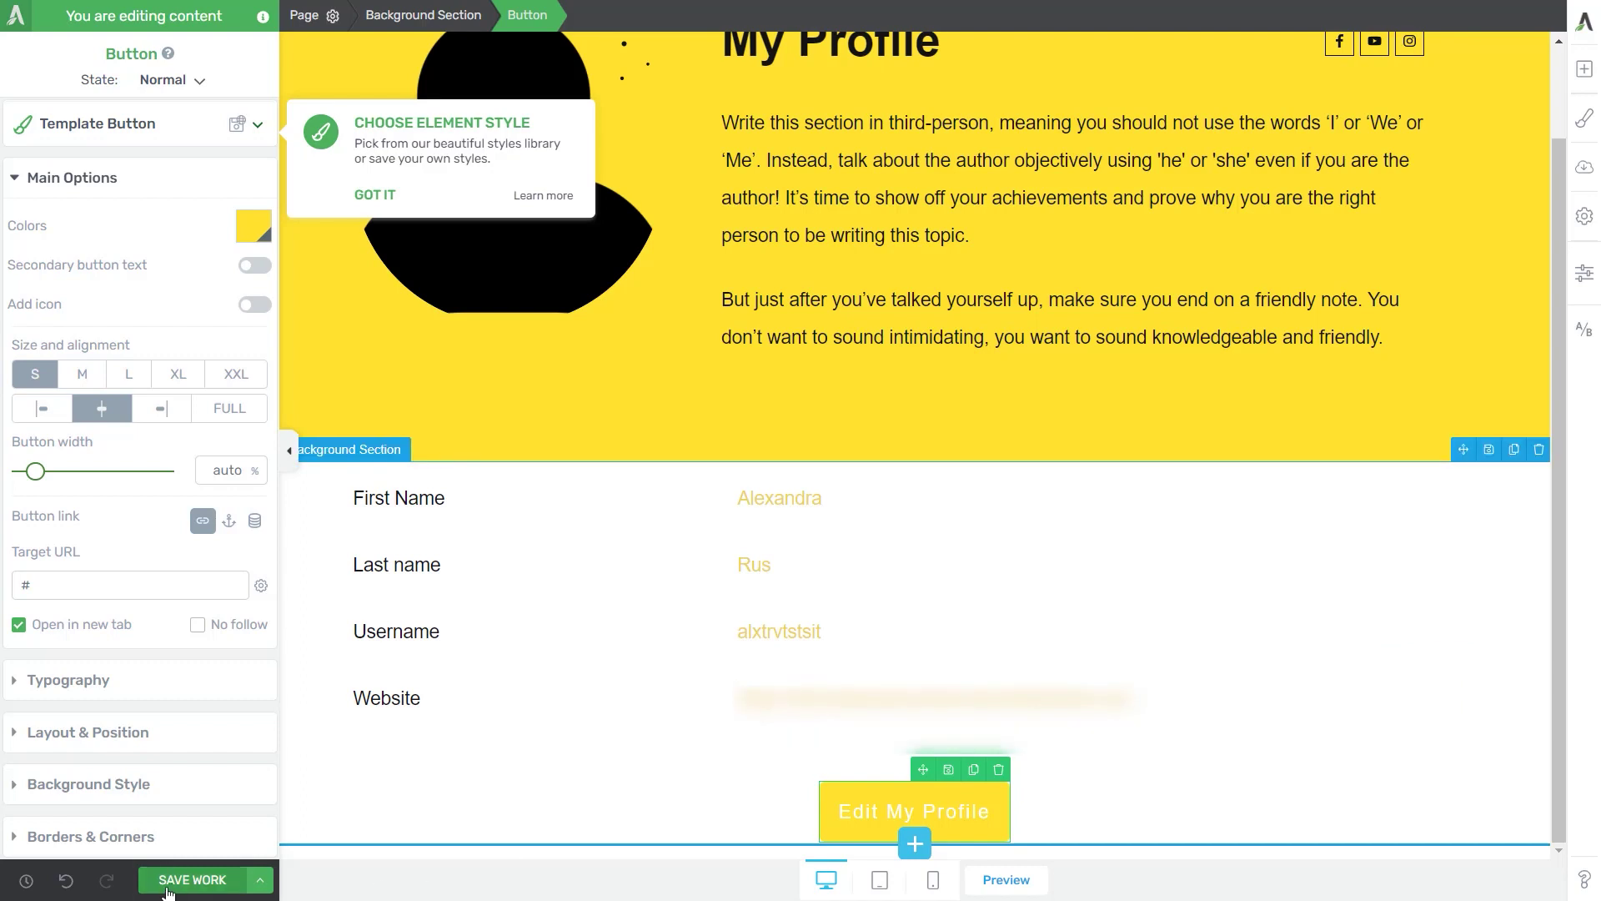
pyautogui.click(177, 889)
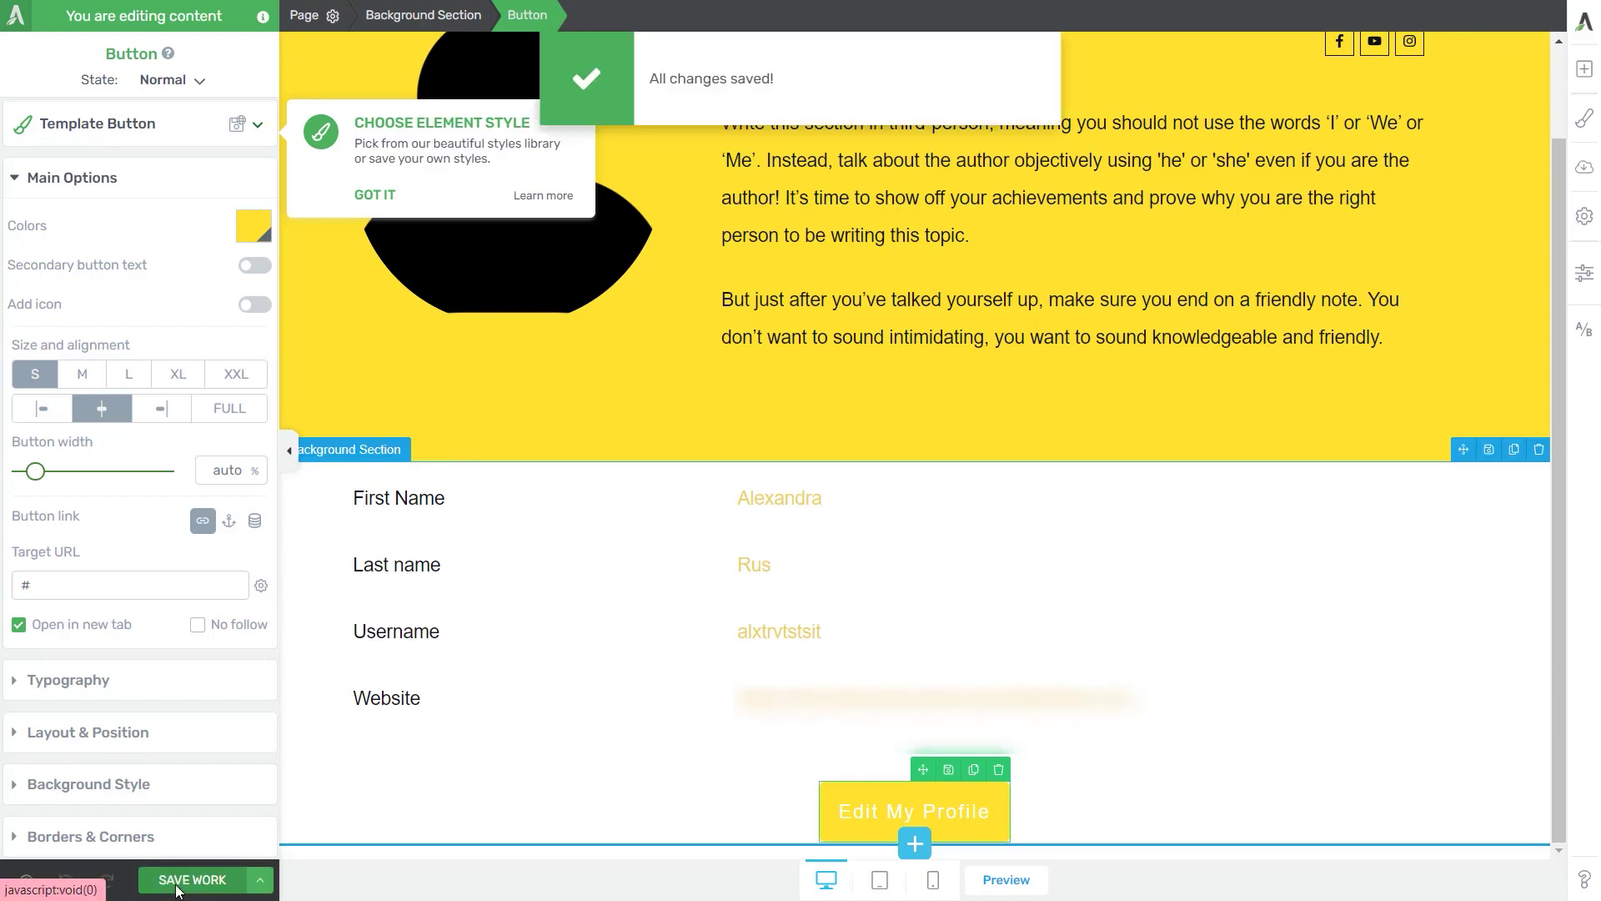
# Close the editor and start a new page titled 'Edit My Profile'.
pyautogui.scroll(-3, 184, 891)
pyautogui.hotkey('ctrl', 'w')
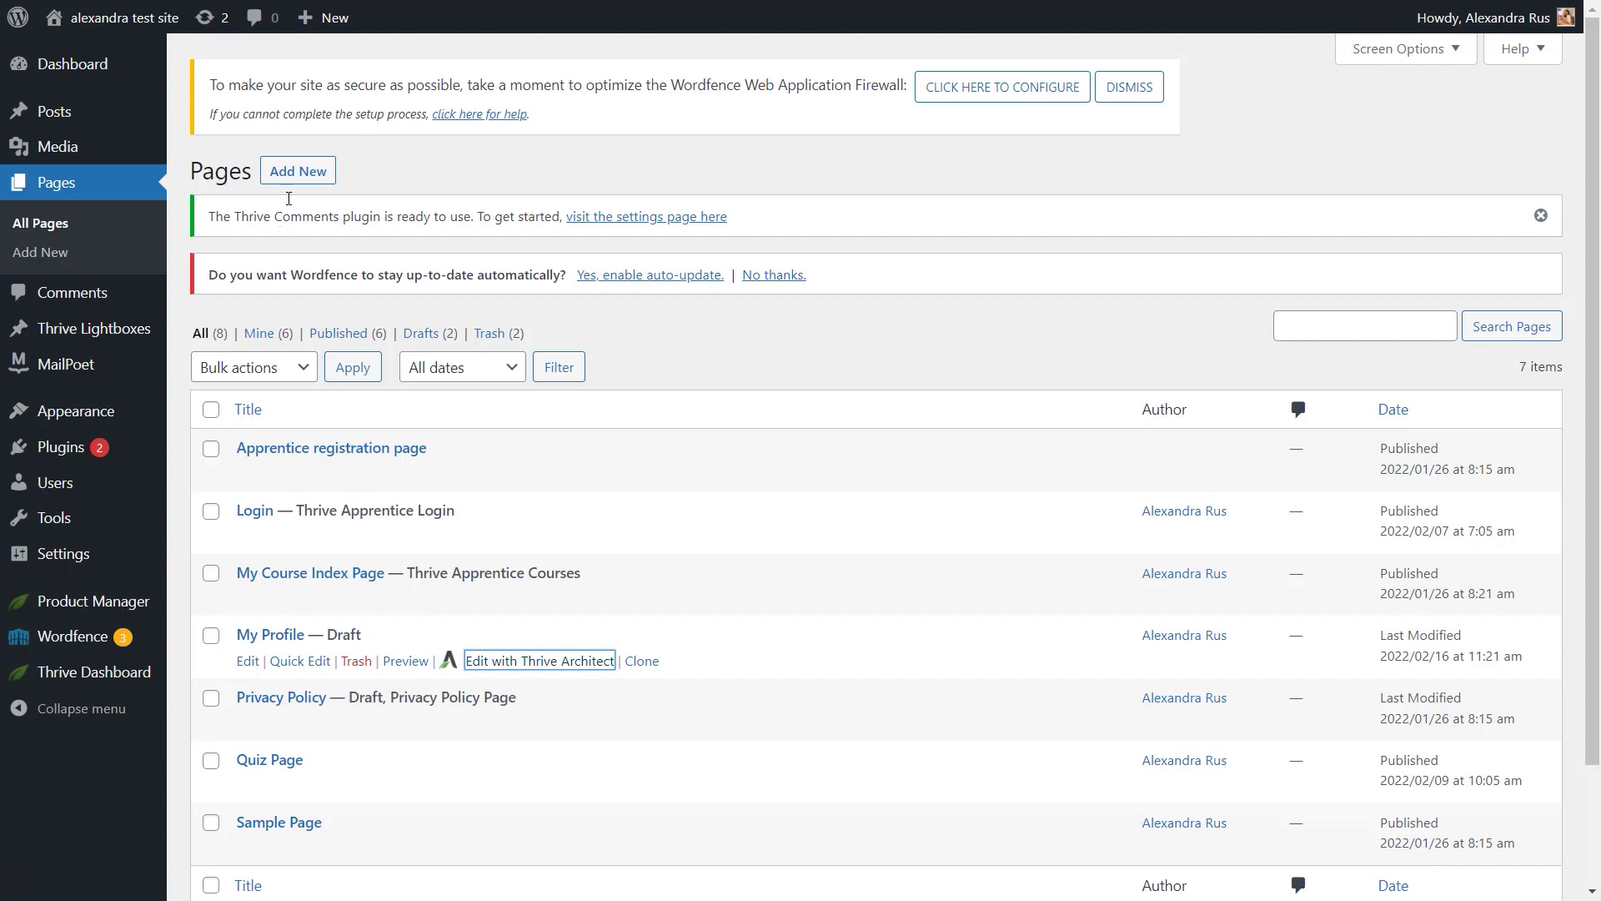
pyautogui.click(298, 170)
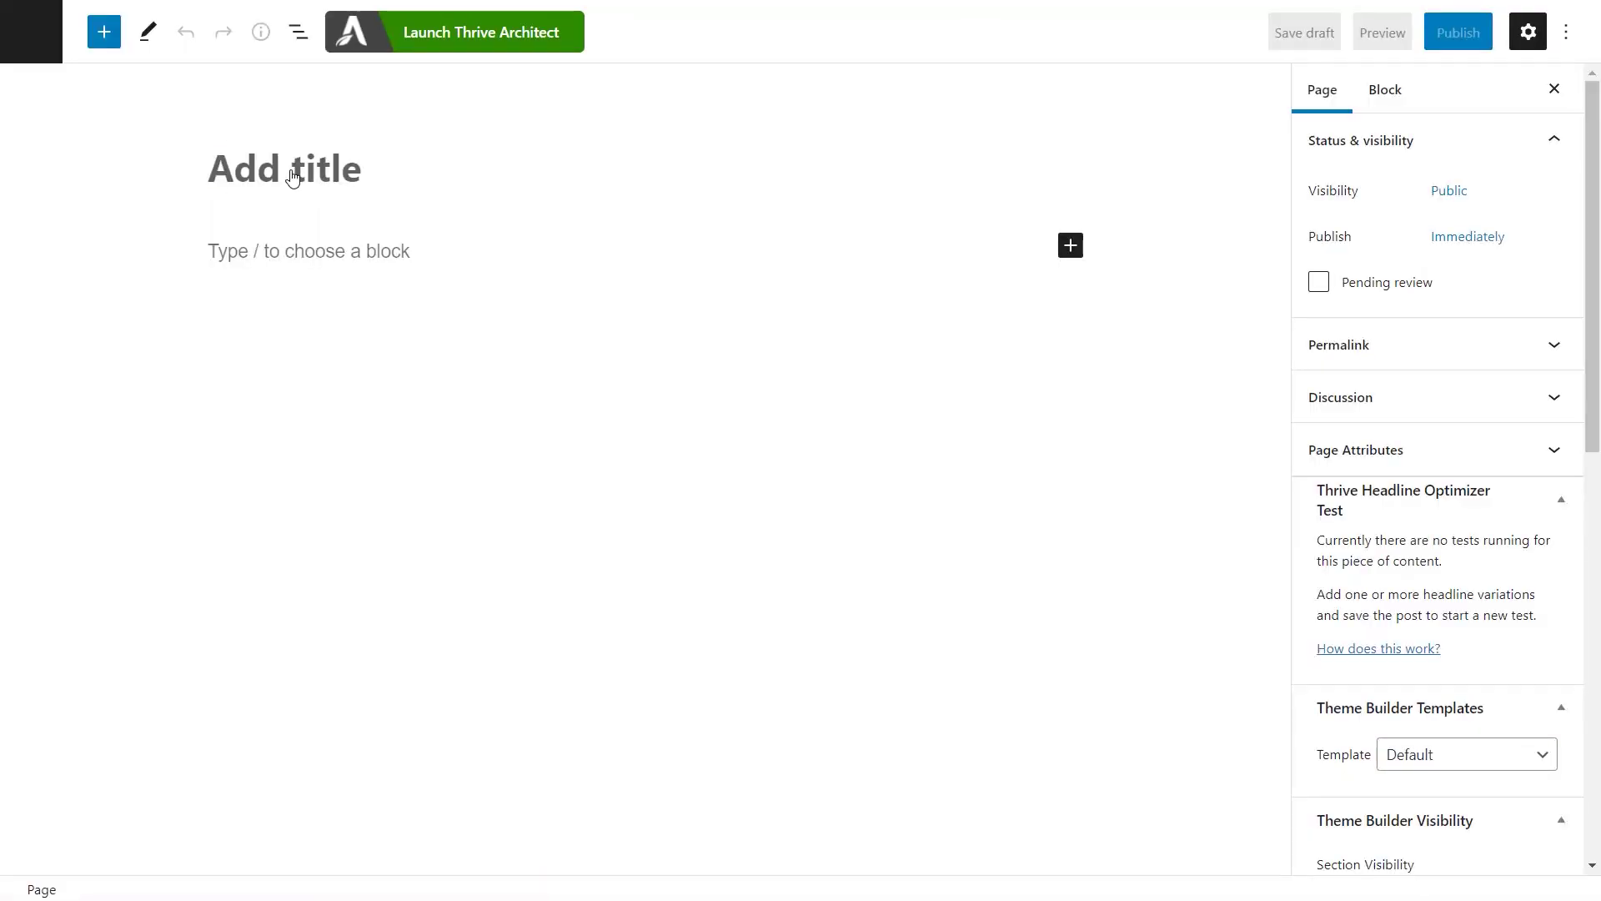
pyautogui.write('Edit My Profile')
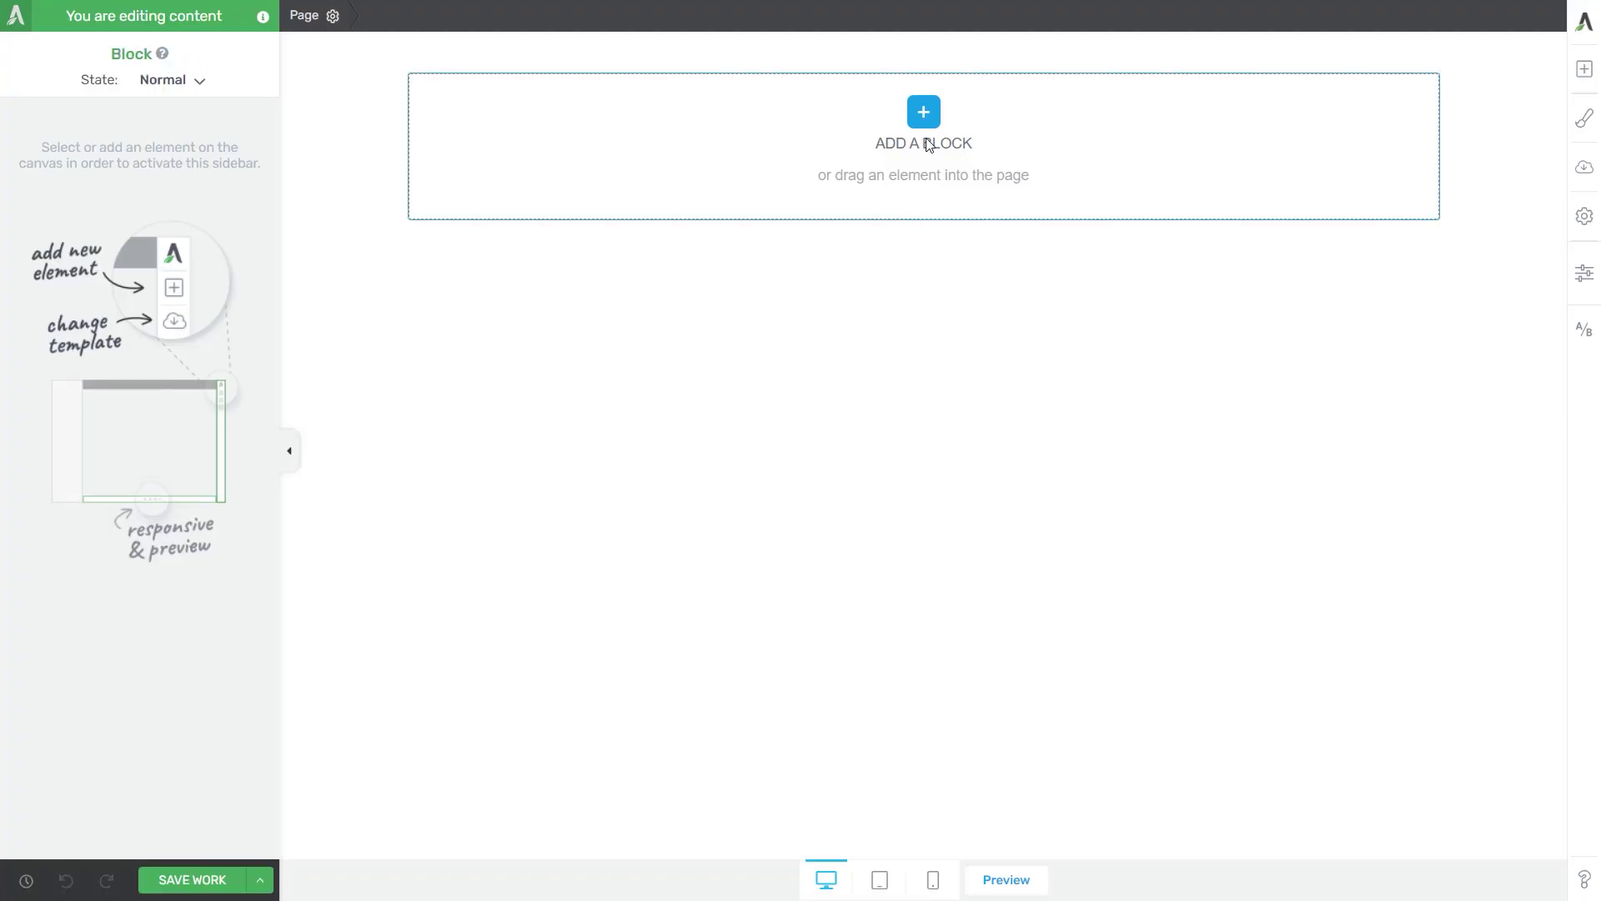
# Insert the yellow About block and set its picture to the silhouette image.
pyautogui.click(926, 142)
pyautogui.click(143, 553)
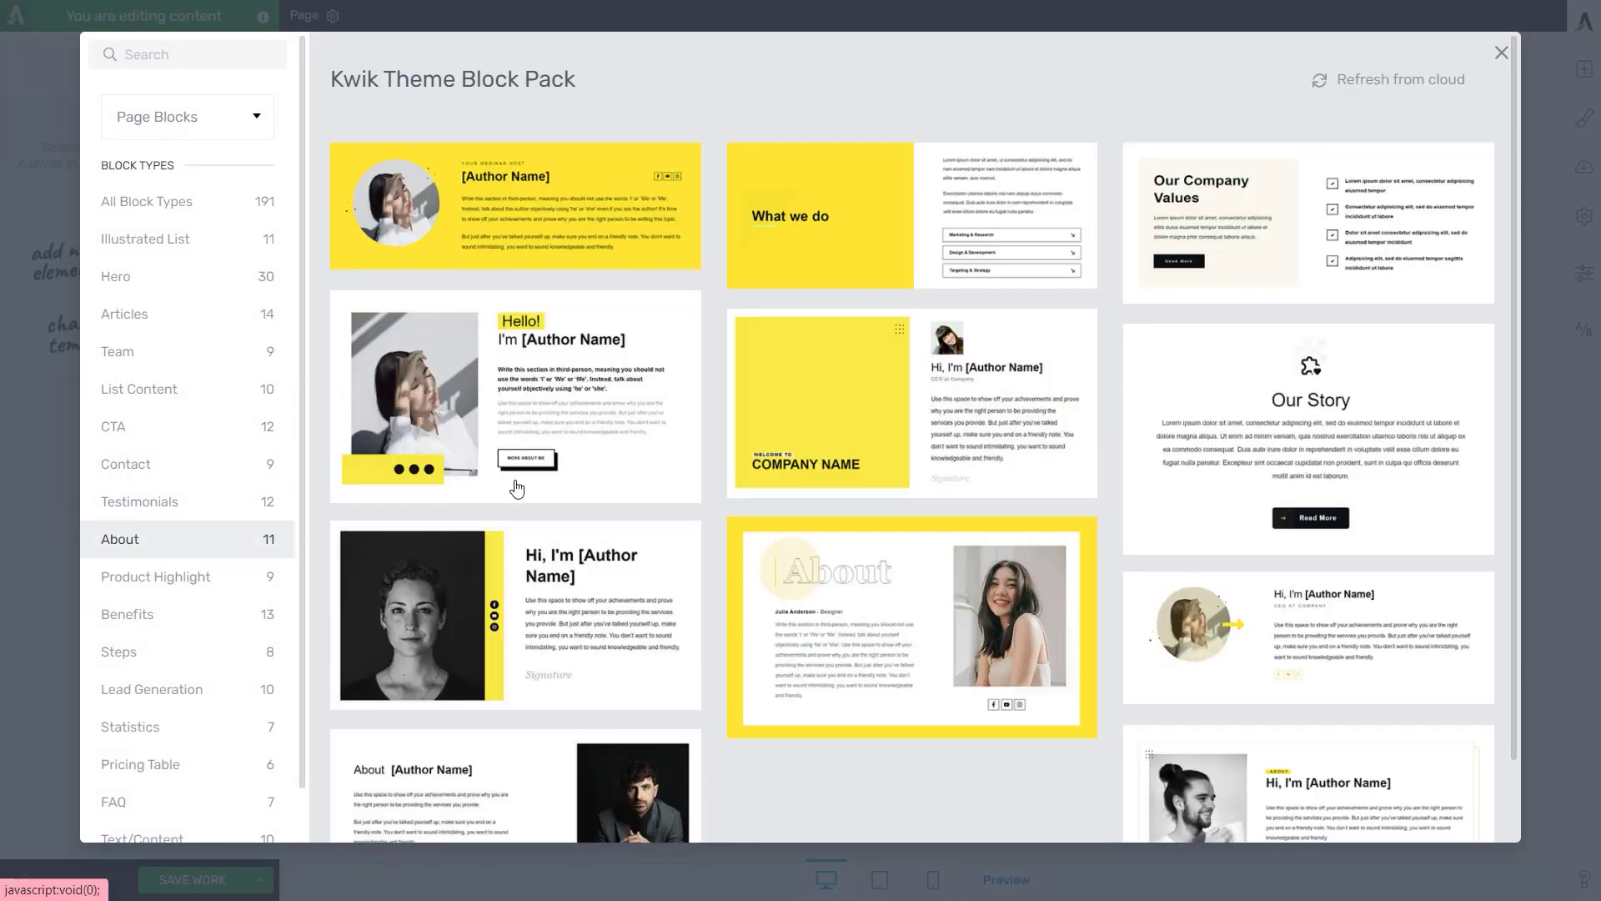
pyautogui.click(1108, 412)
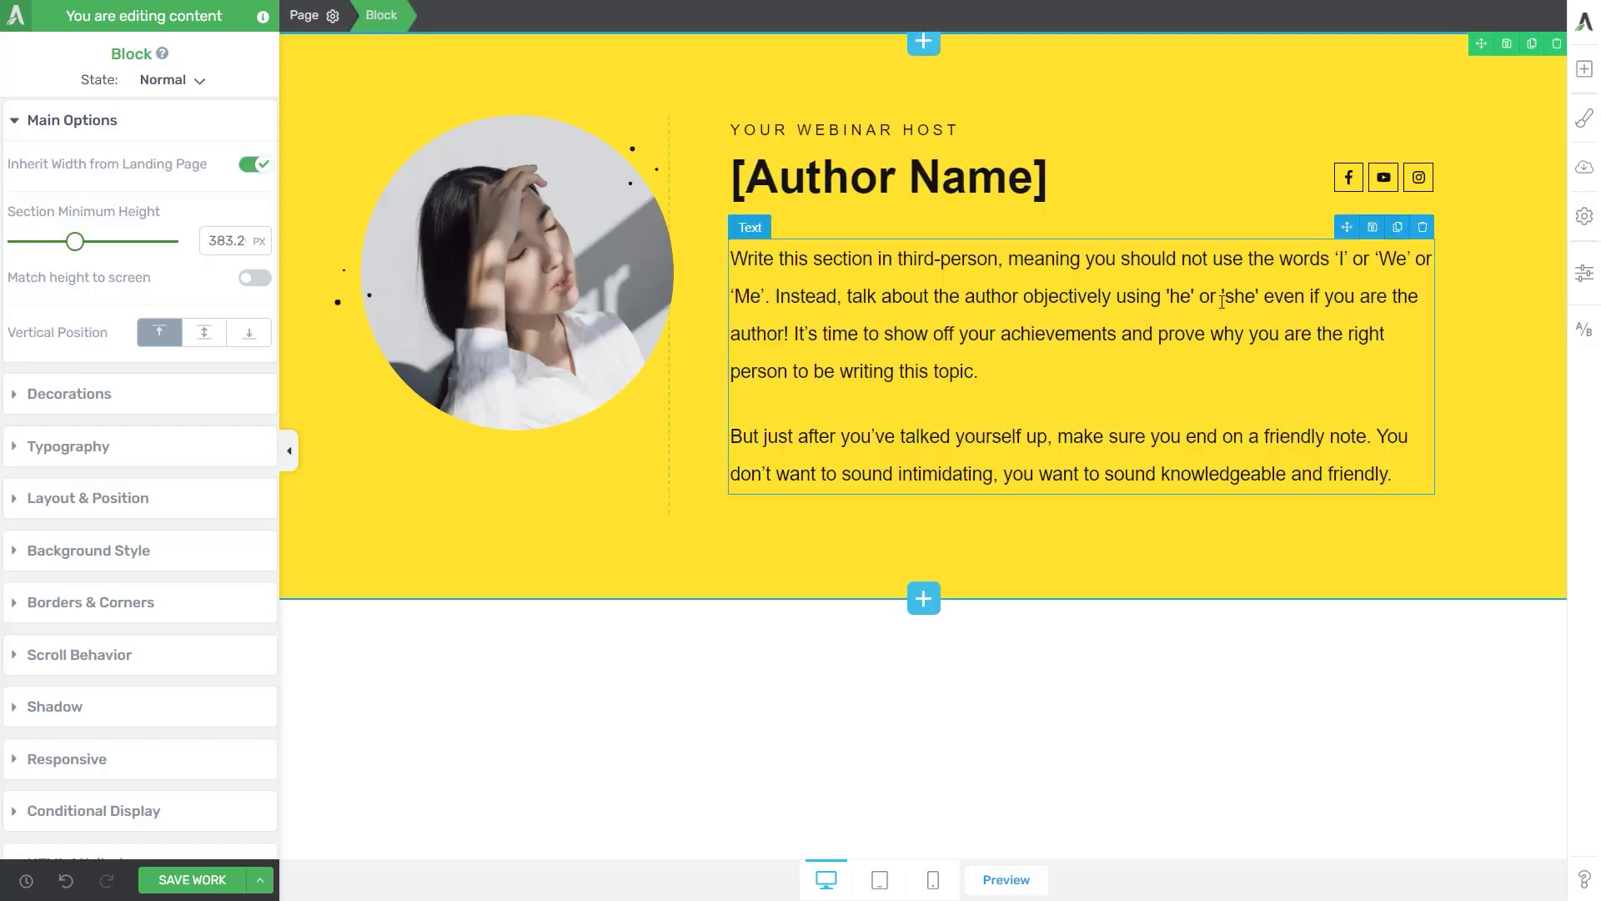
pyautogui.click(517, 277)
pyautogui.click(225, 468)
pyautogui.click(398, 100)
pyautogui.press('Escape')
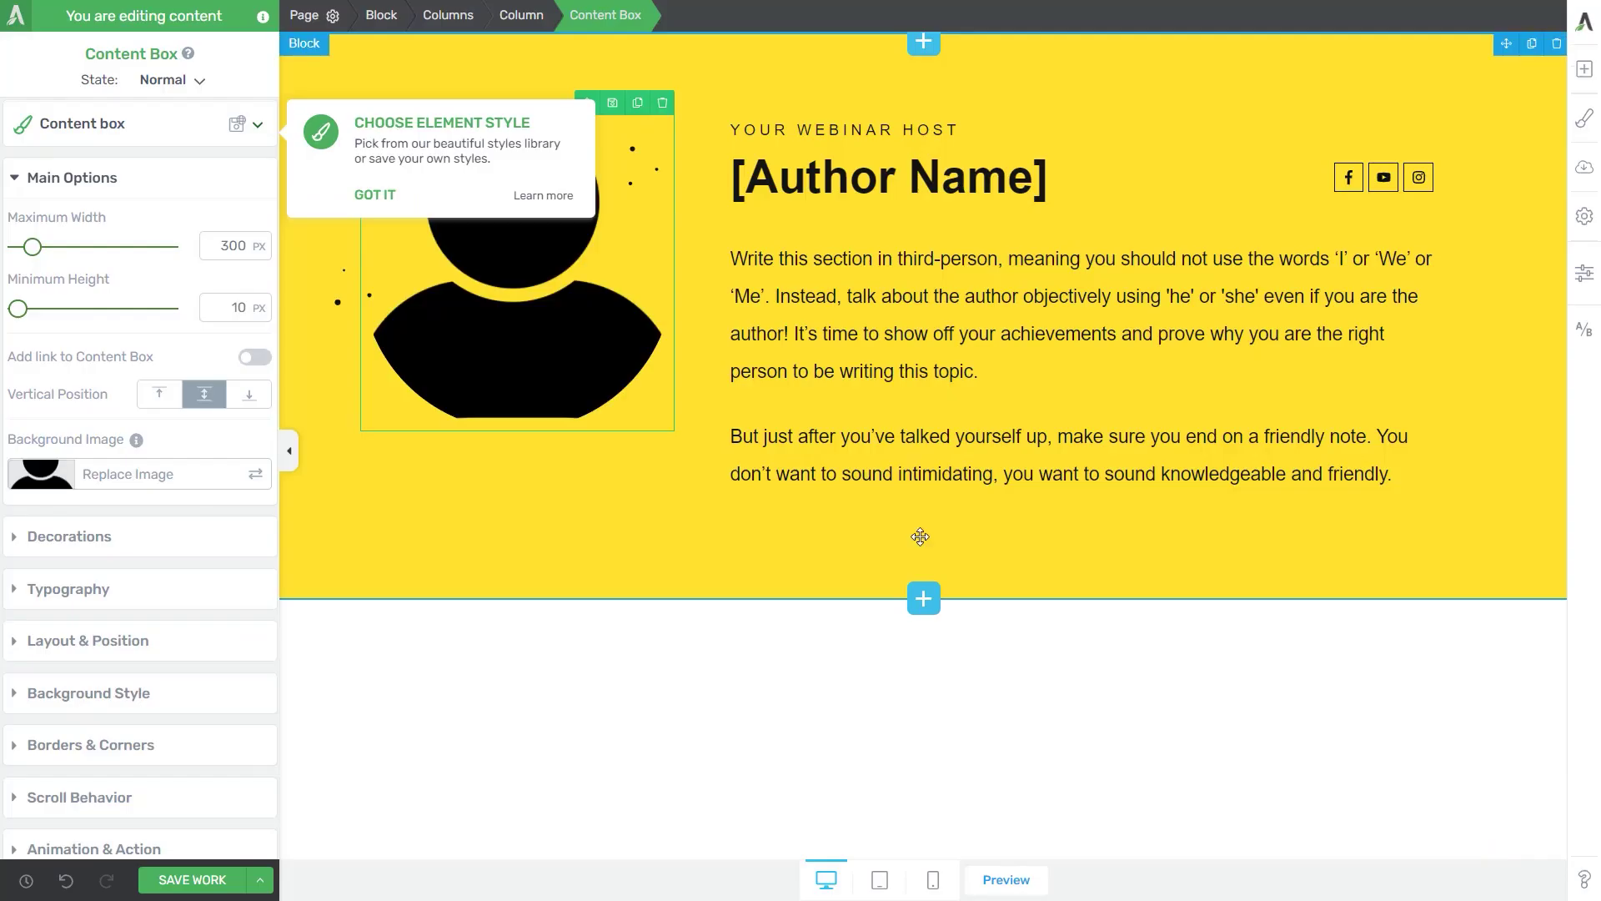
# Delete the paragraph, YOUR WEBINAR HOST heading, social icons and [Author Name] column.
pyautogui.click(1423, 226)
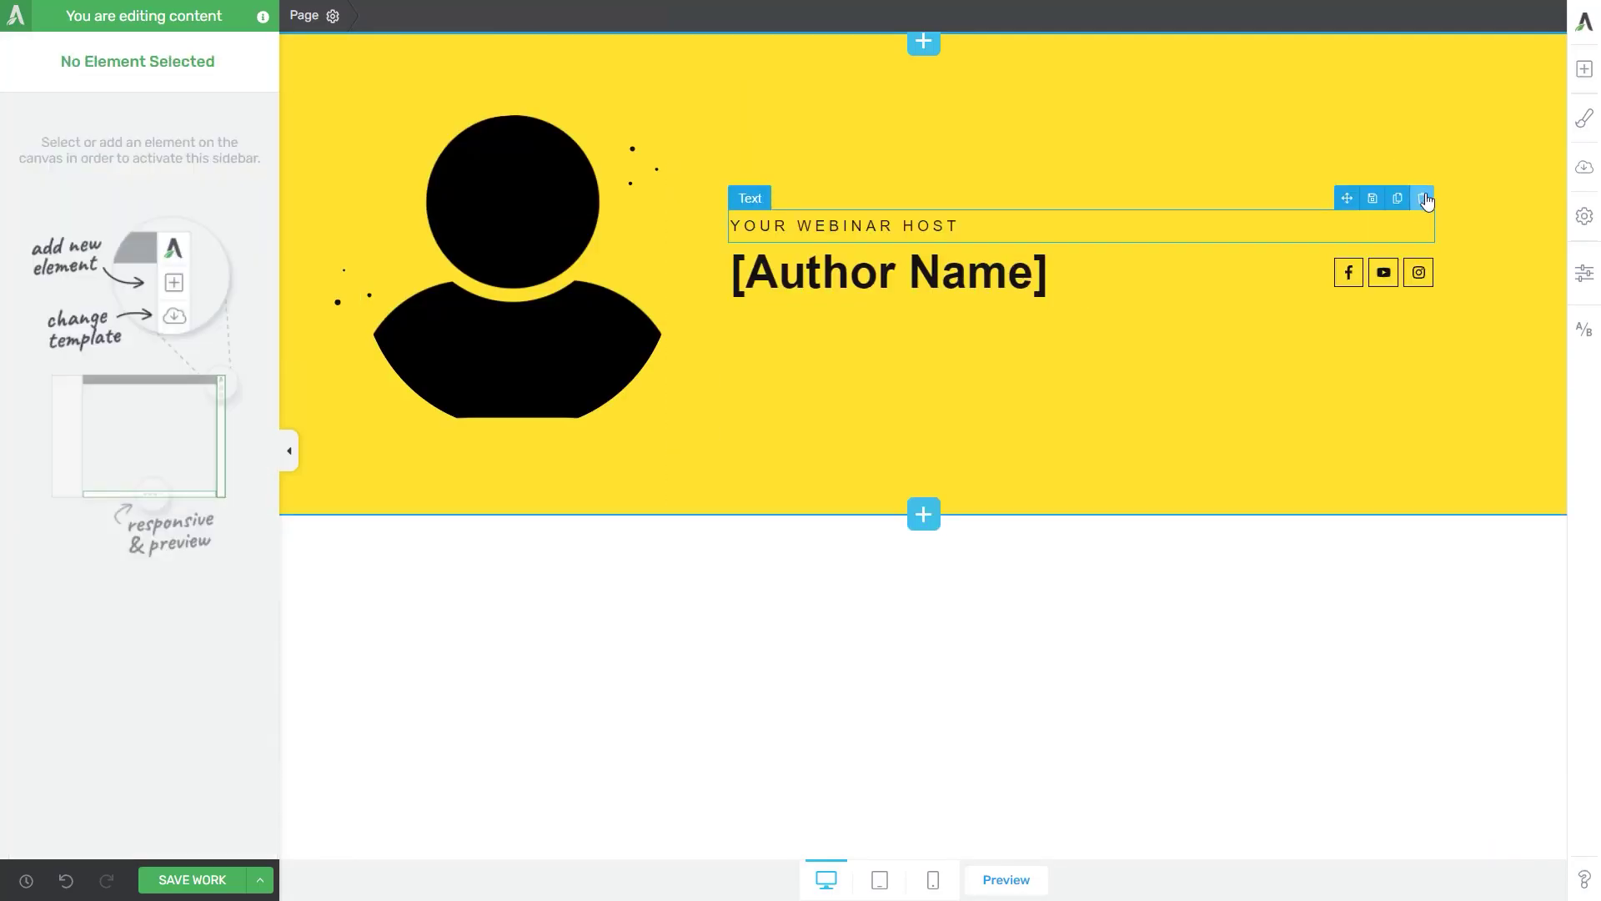
pyautogui.click(1423, 197)
pyautogui.click(1423, 214)
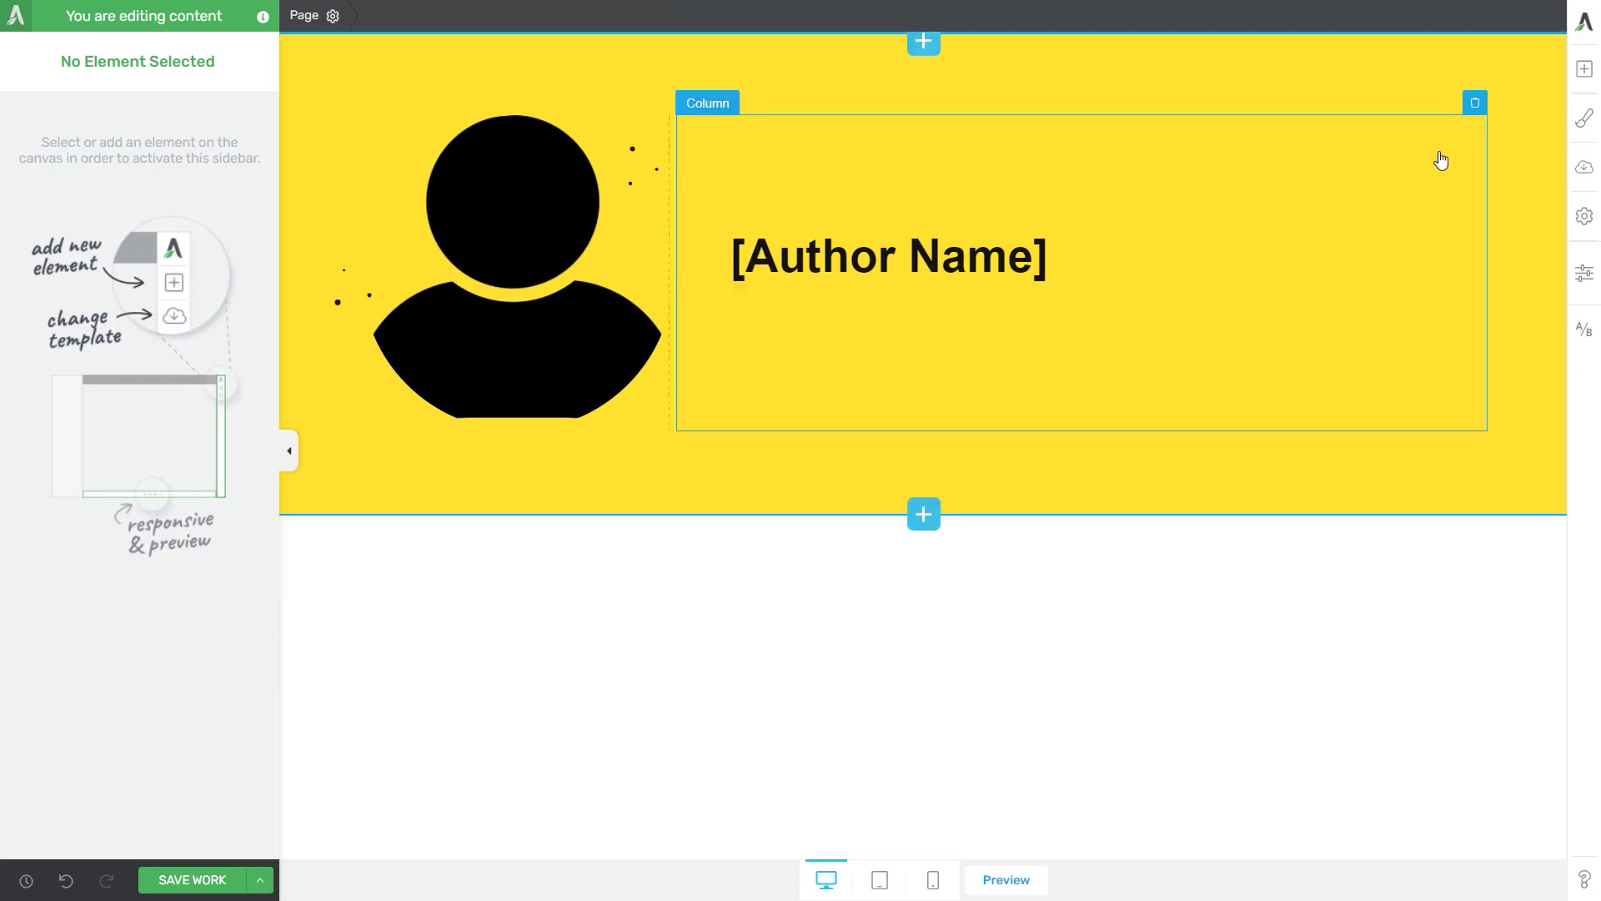
pyautogui.click(1474, 106)
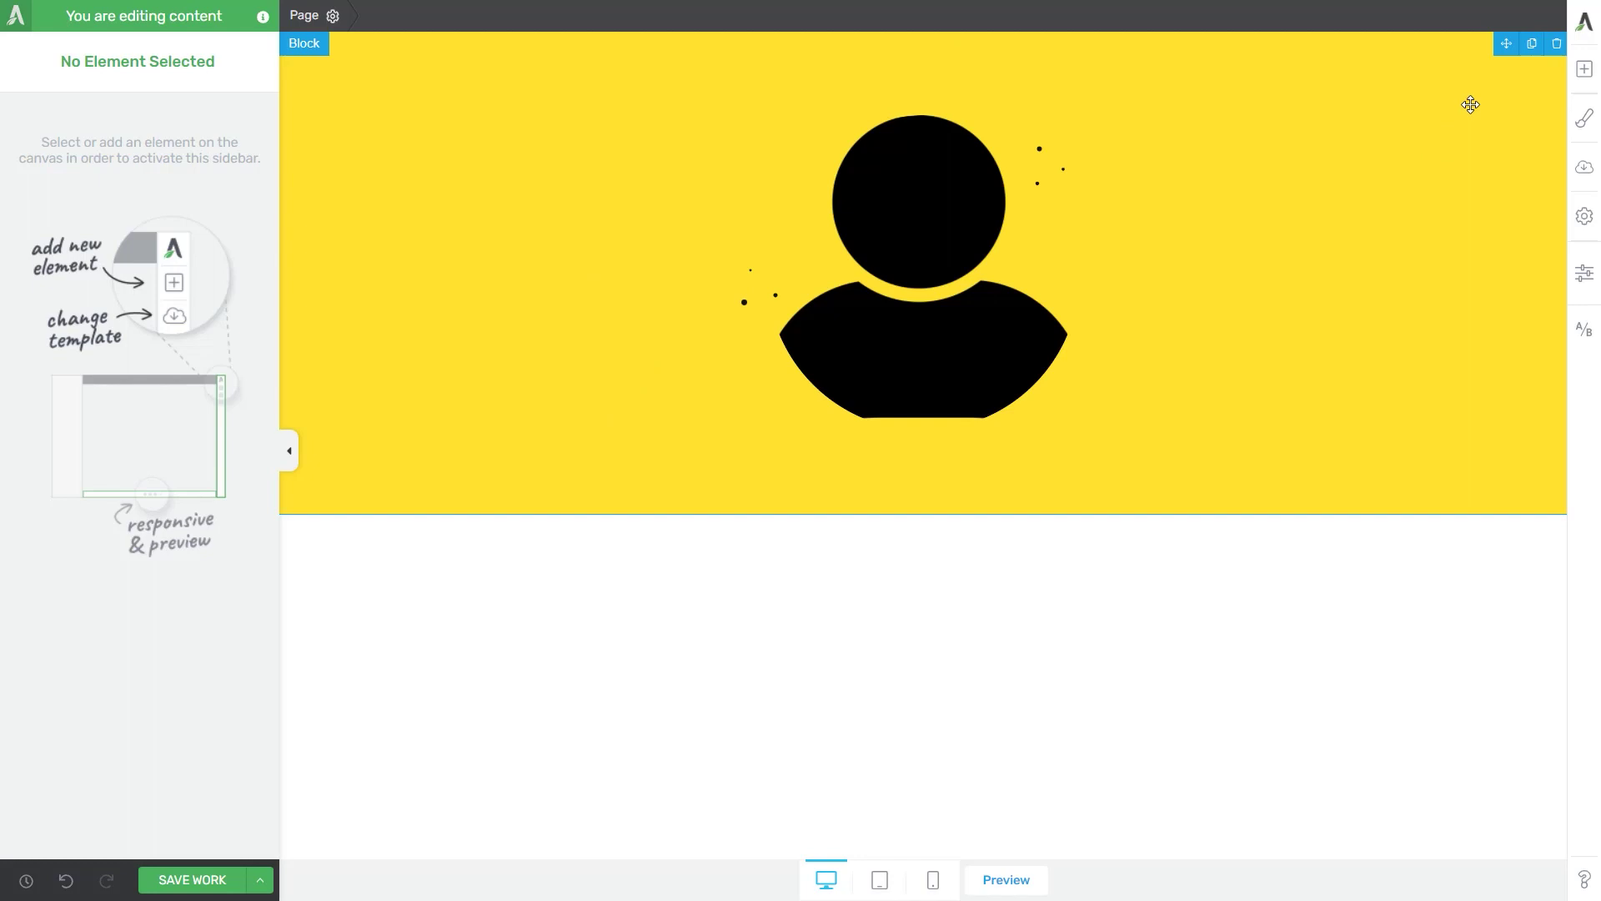
# Add a User Profile element beside the silhouette using the User Profile 02 design.
pyautogui.click(1585, 70)
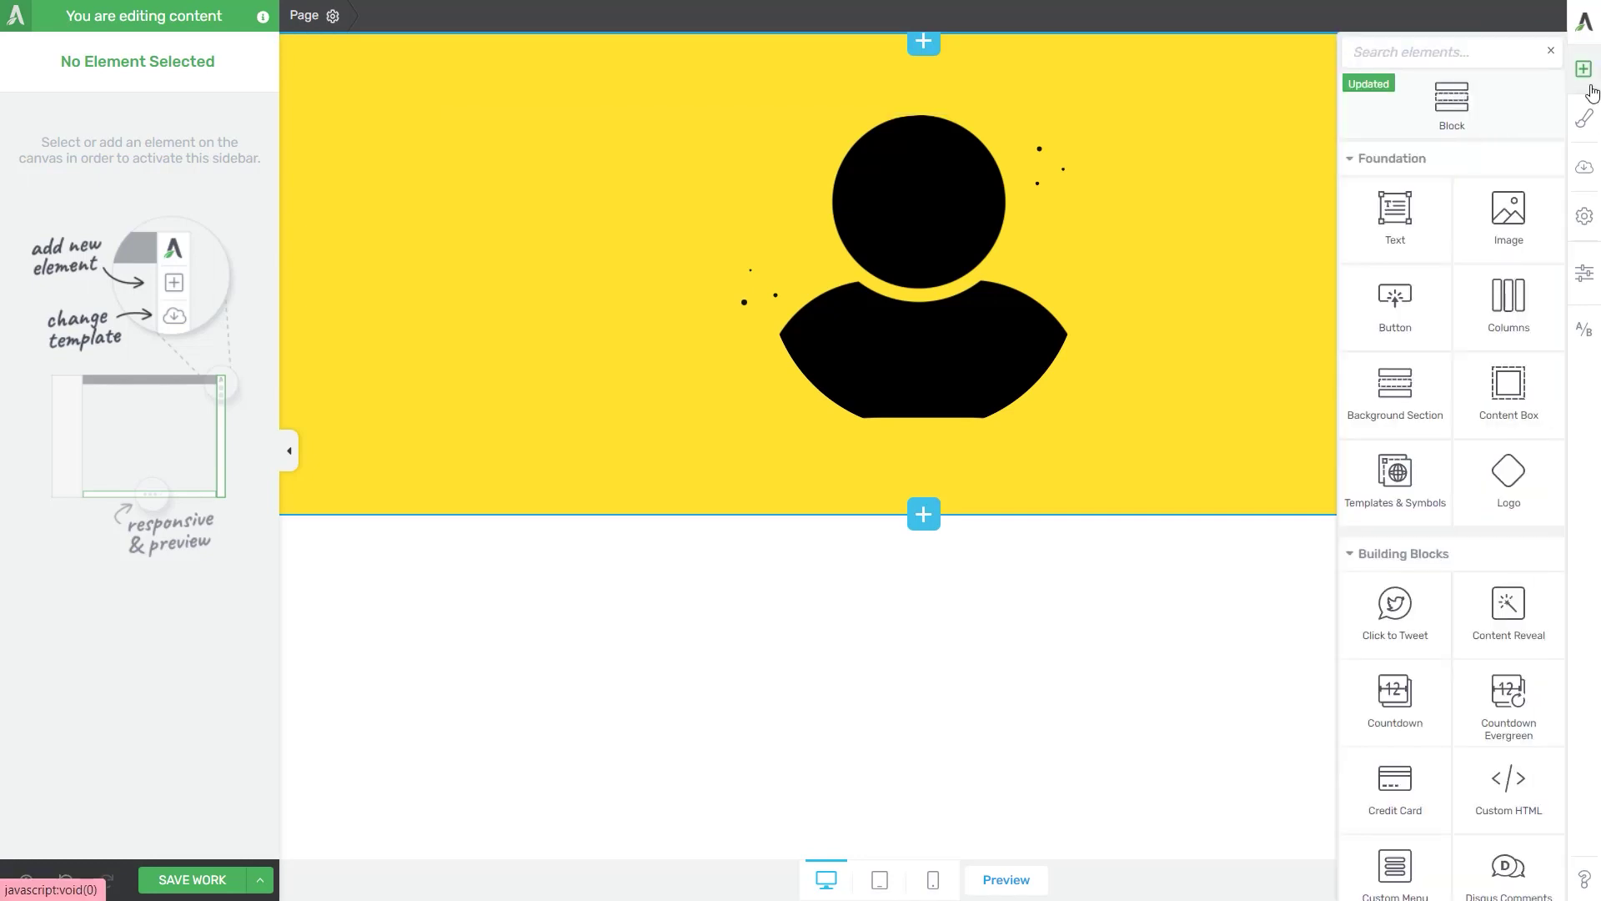
pyautogui.write('user')
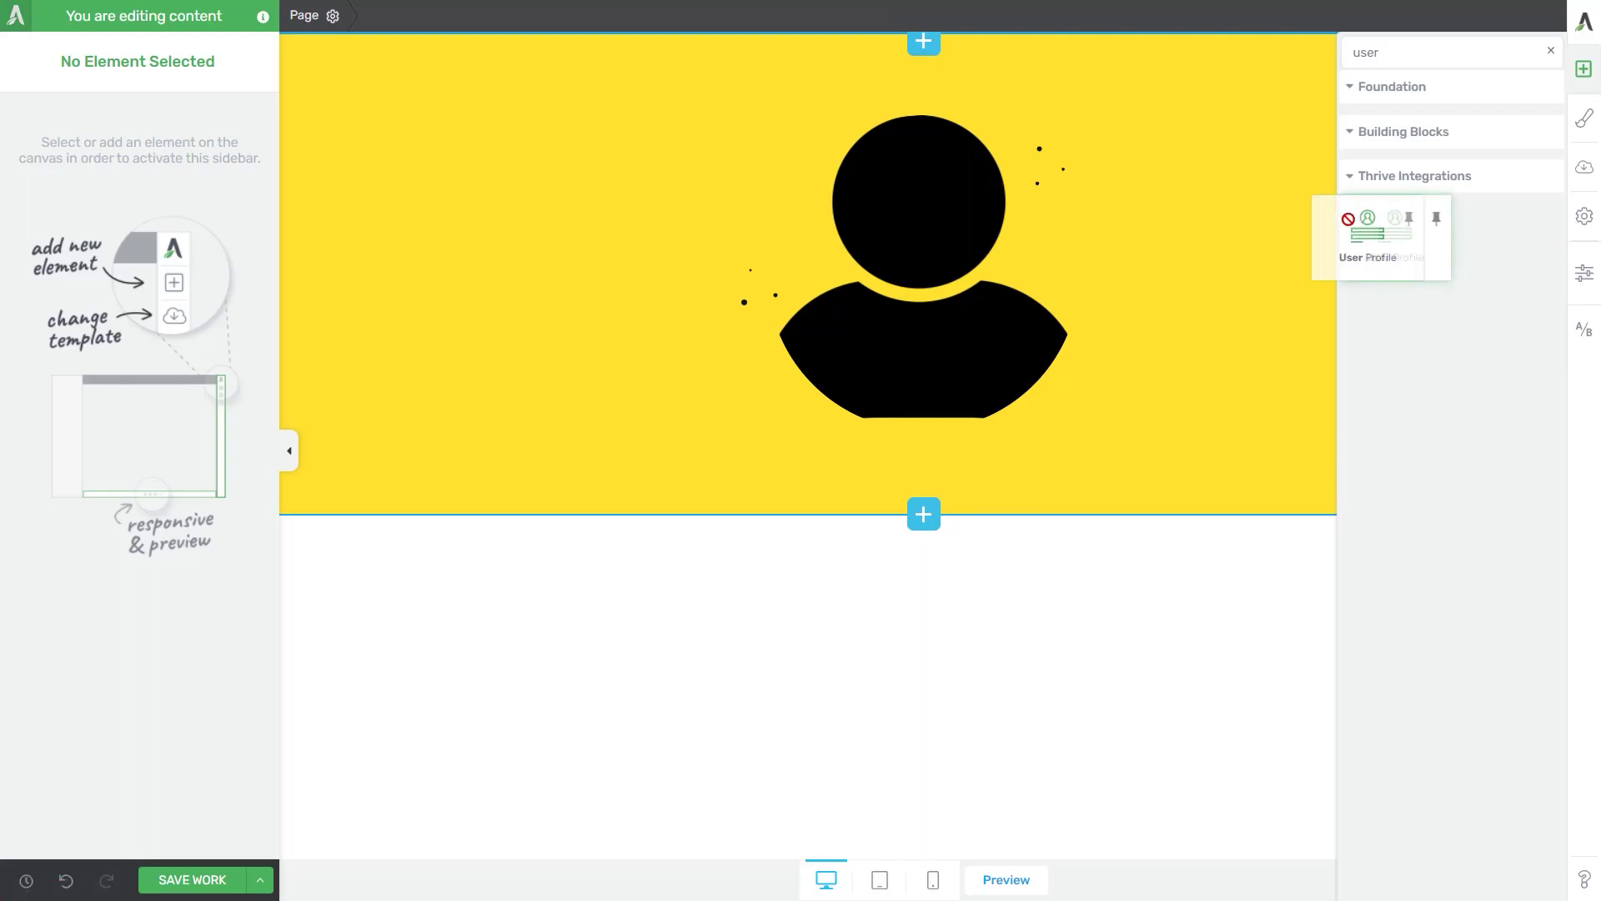
pyautogui.moveTo(1395, 234); pyautogui.dragTo(1154, 224)
pyautogui.scroll(5, 876, 384)
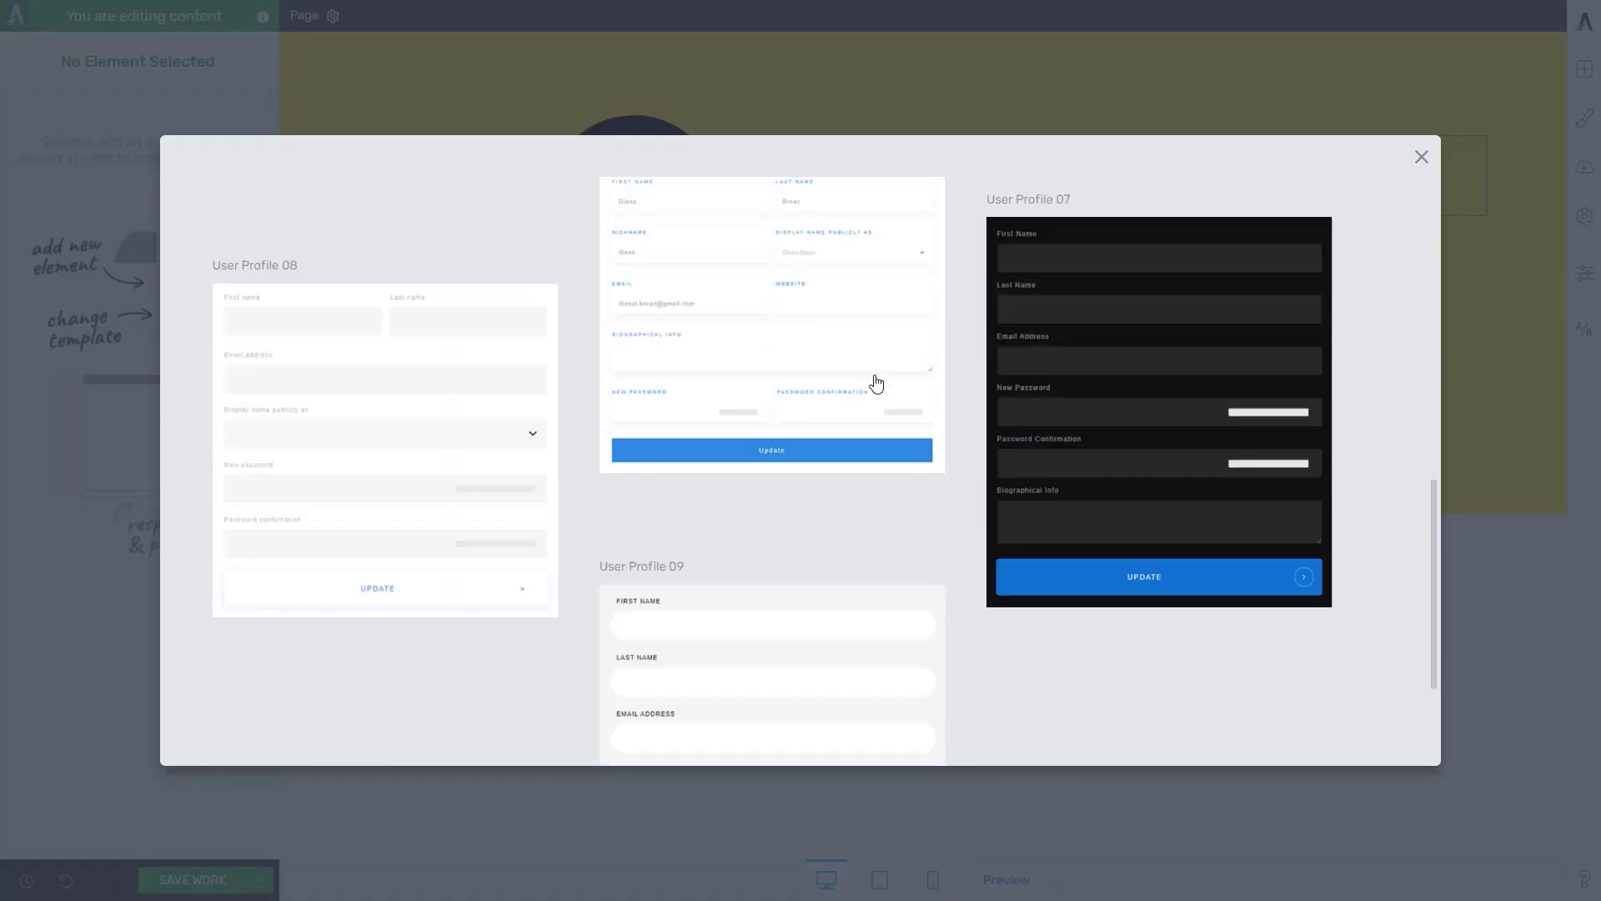
pyautogui.scroll(-10, 868, 513)
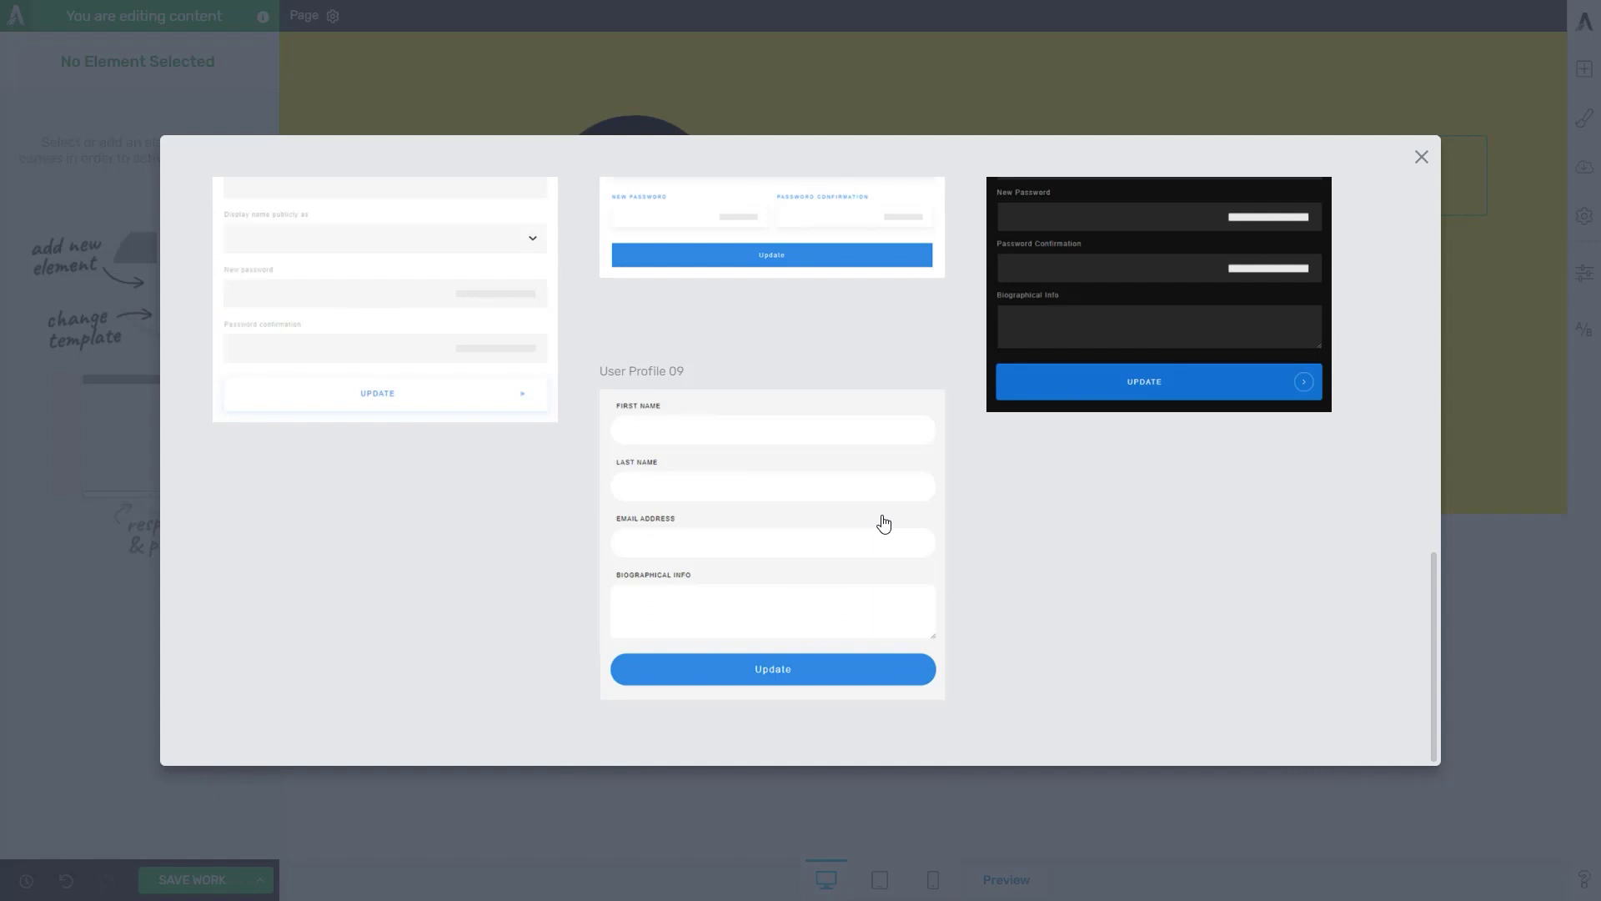
pyautogui.scroll(10, 834, 484)
pyautogui.click(776, 447)
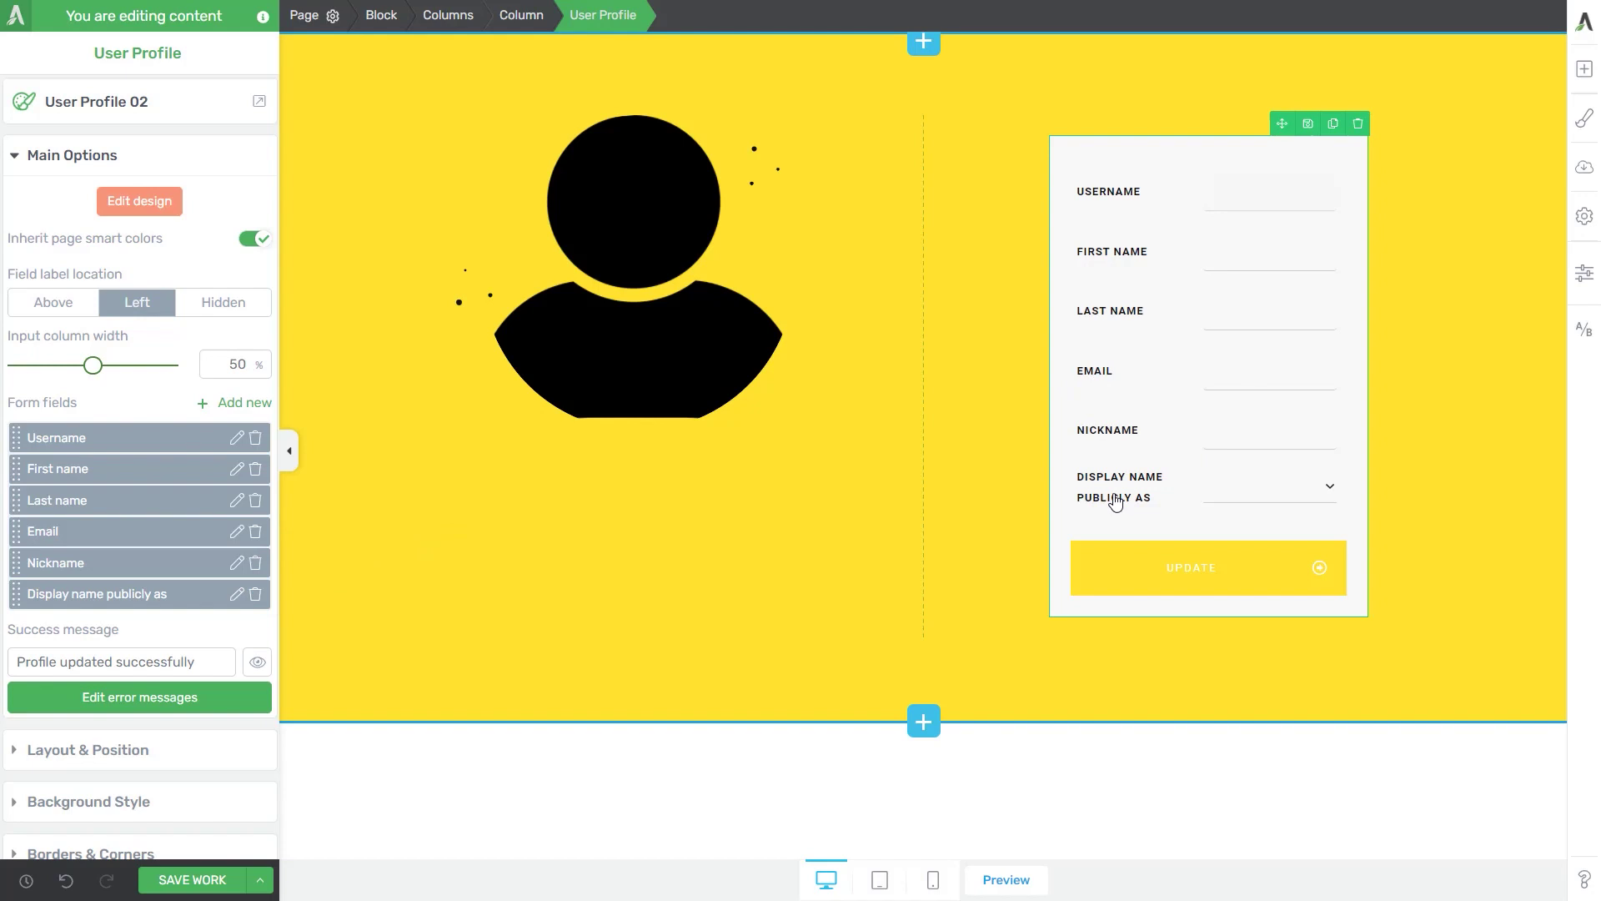
# Remove the Display name publicly as, Nickname and Email fields from the profile form.
pyautogui.click(255, 594)
pyautogui.click(255, 572)
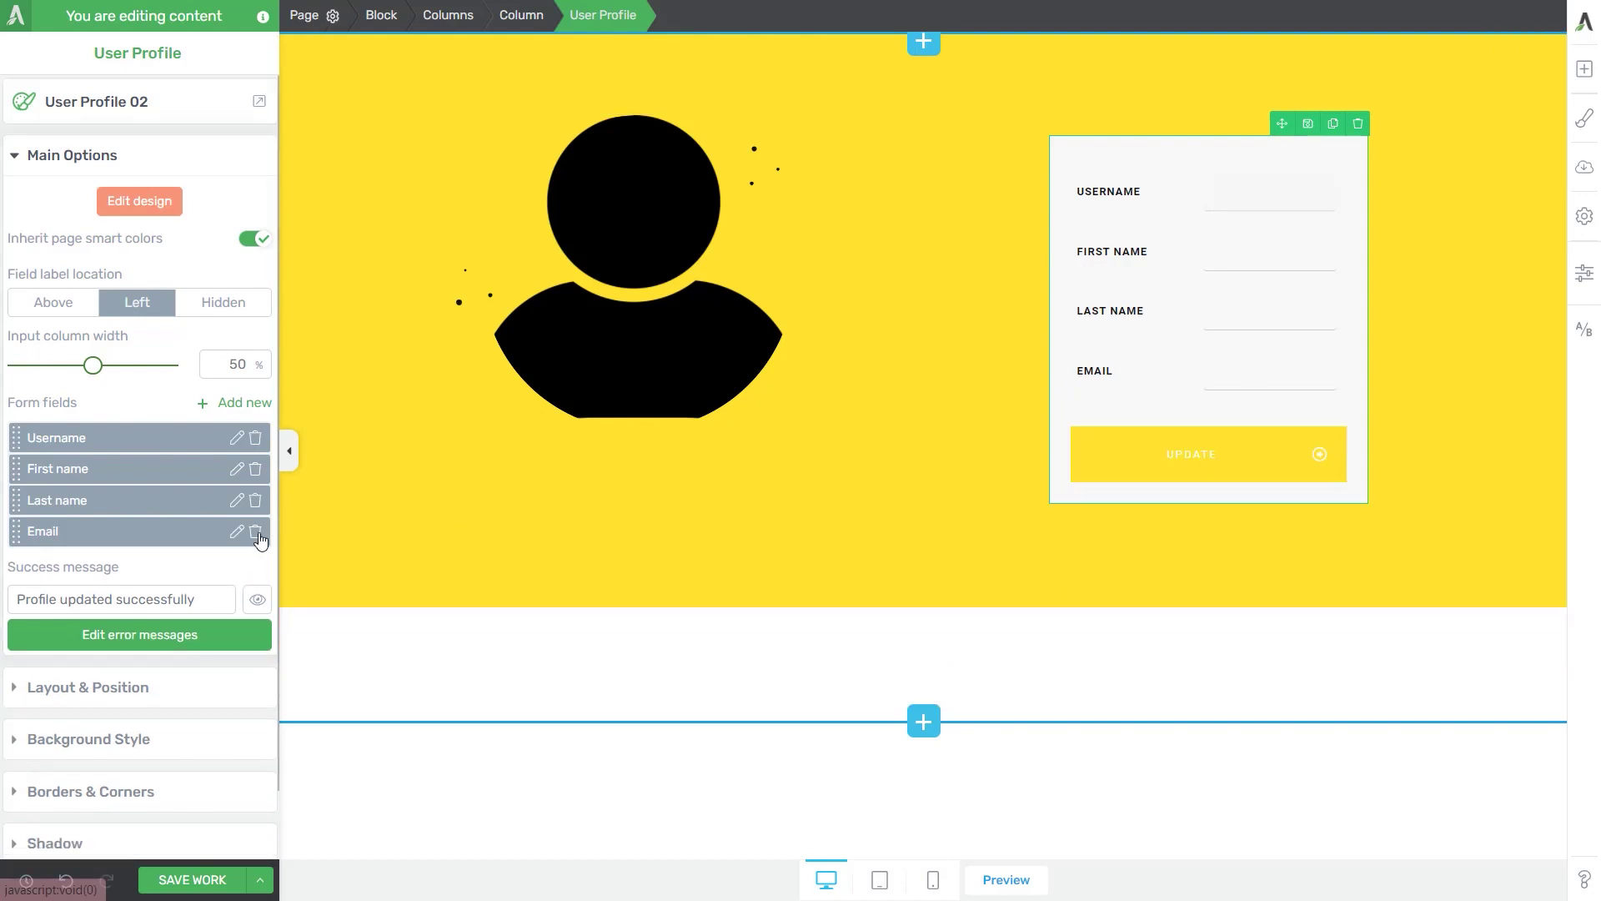
pyautogui.click(256, 533)
# Add a new Website-type field named 'Website' to the form.
pyautogui.click(241, 404)
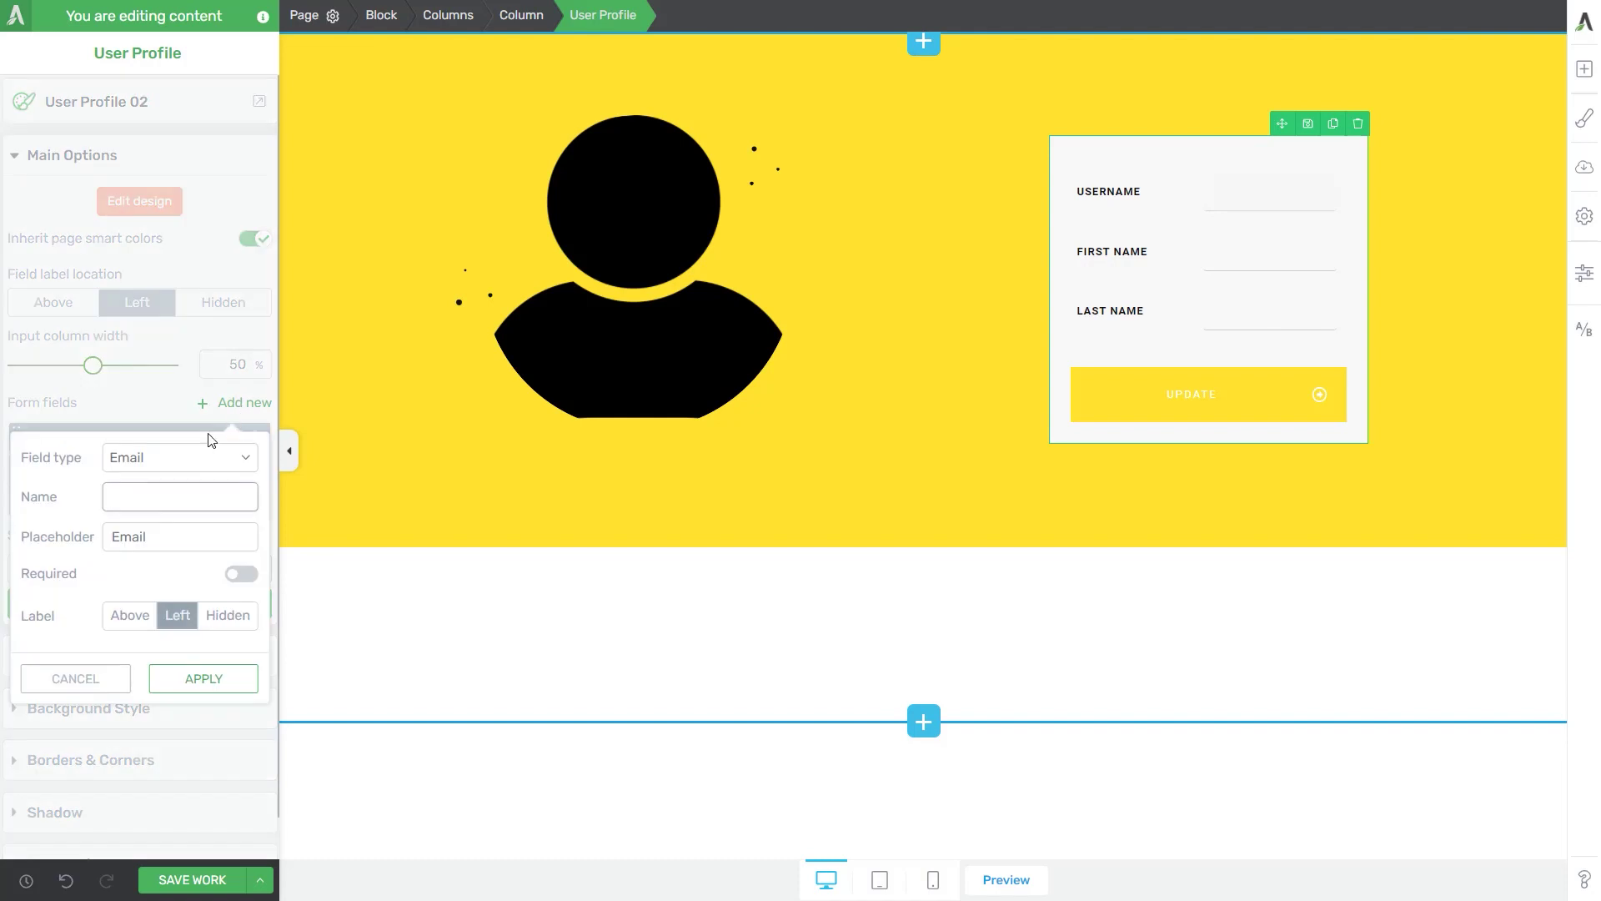
pyautogui.click(206, 457)
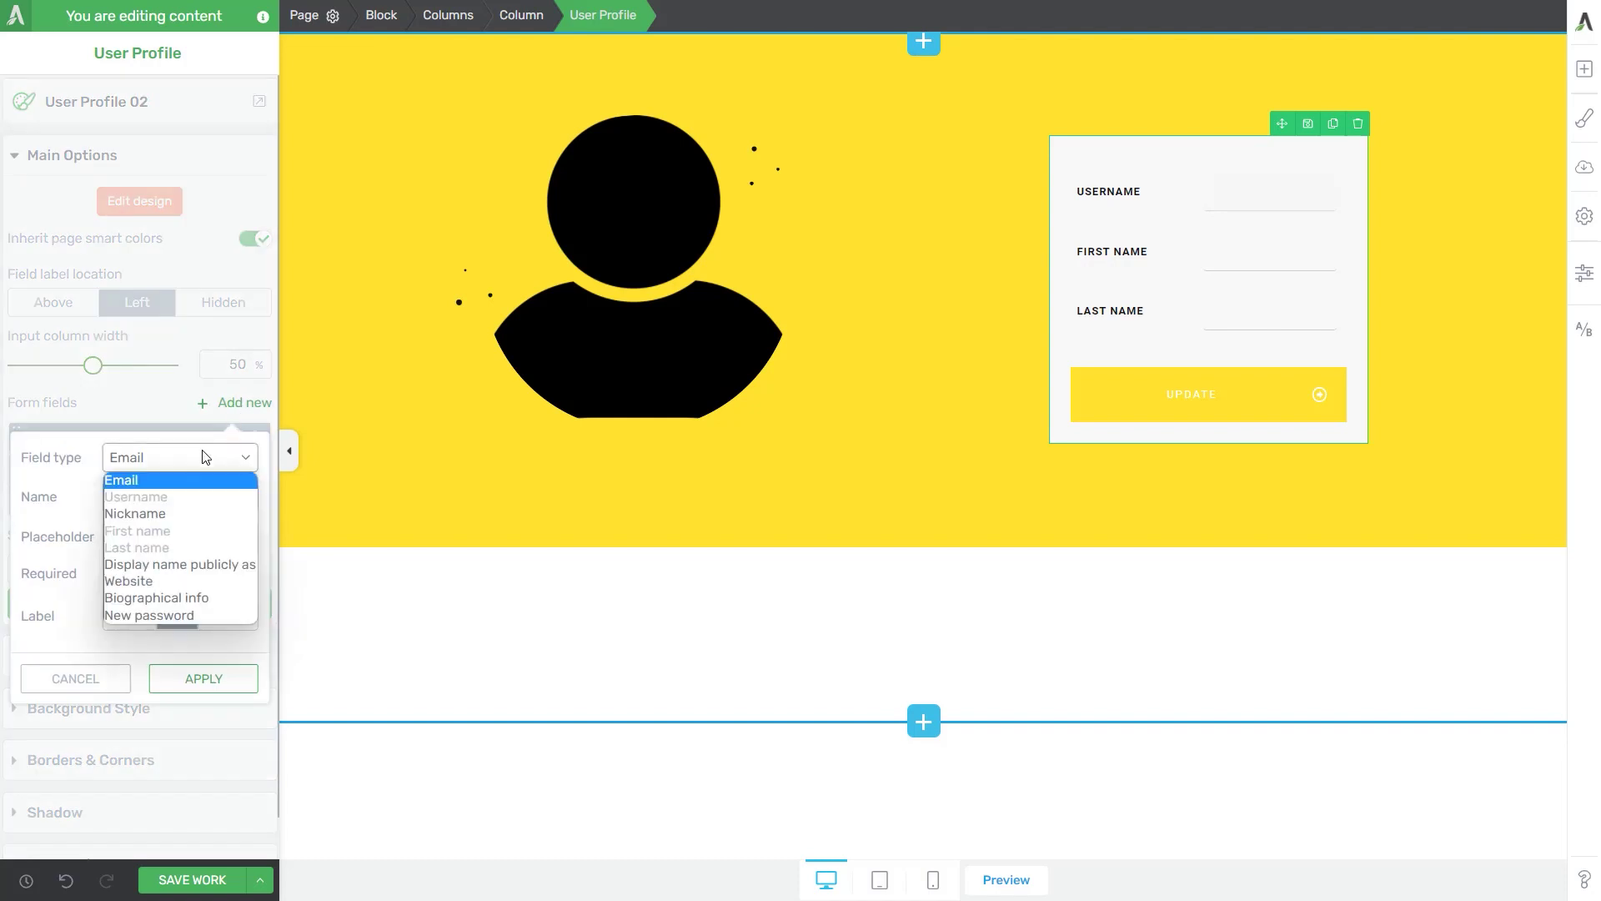
pyautogui.click(157, 580)
pyautogui.click(184, 500)
pyautogui.write('Website')
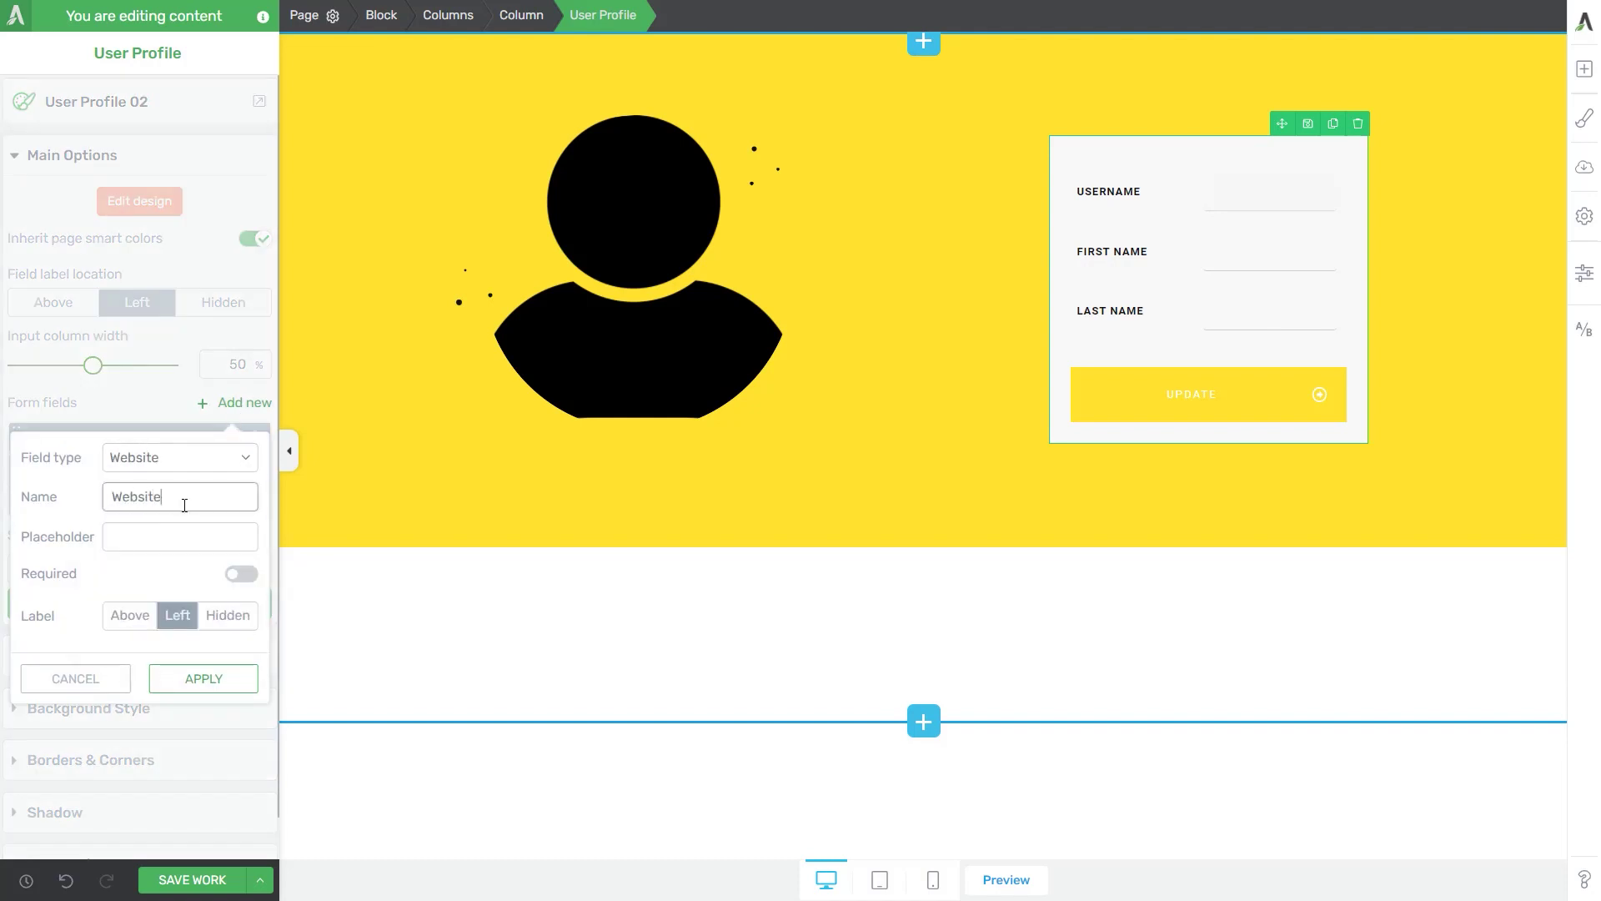
pyautogui.click(201, 677)
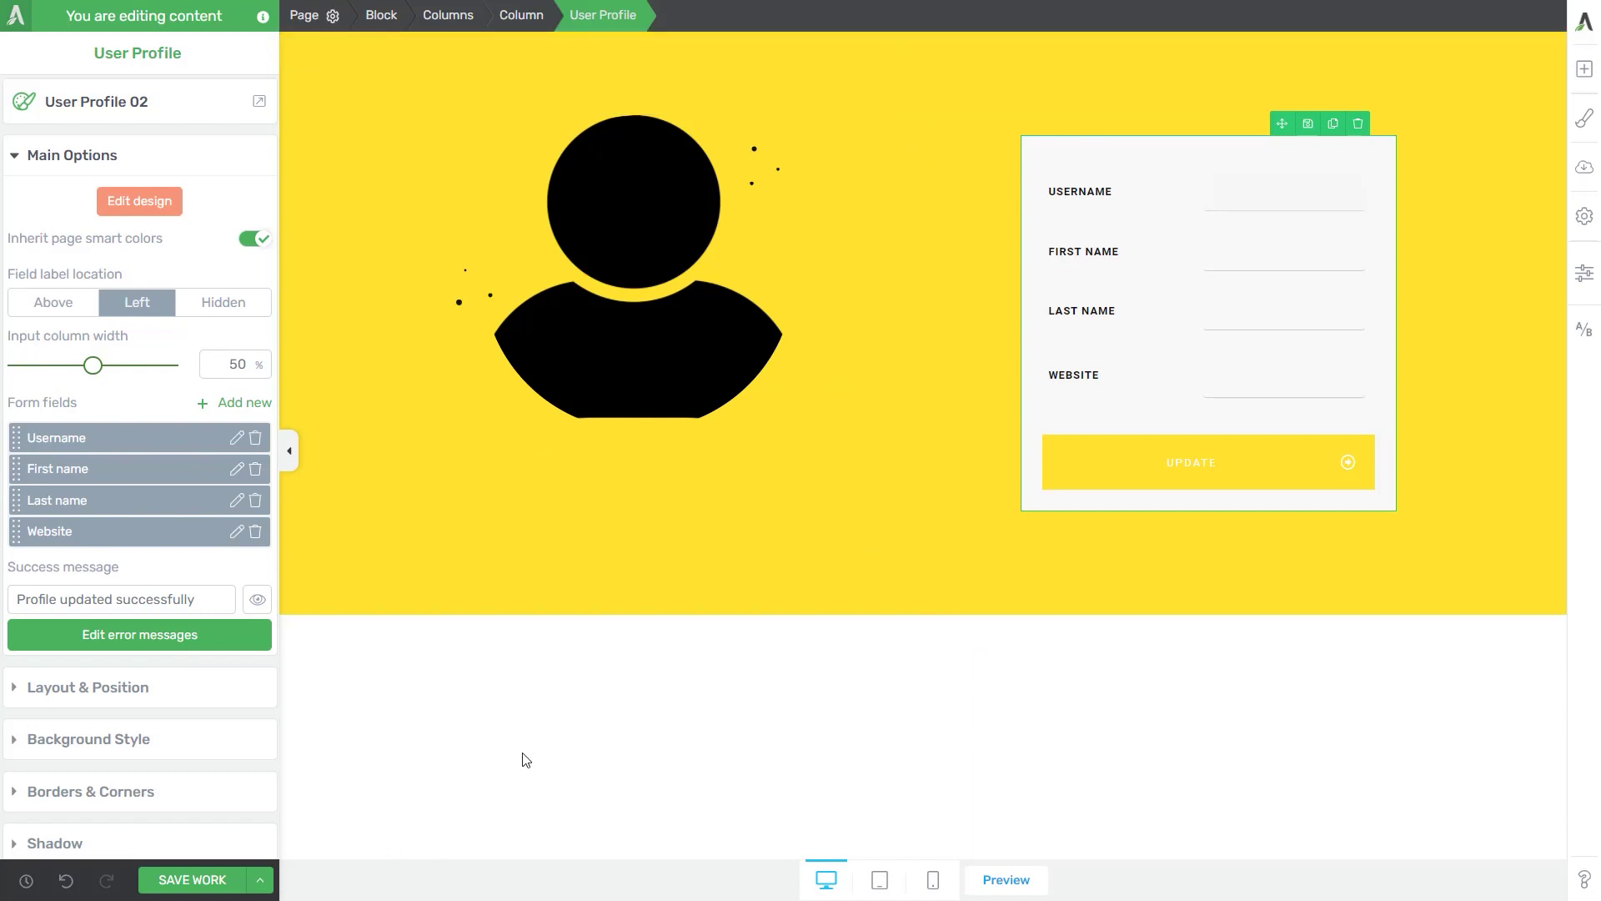
# Save the Edit My Profile page and publish it.
pyautogui.click(173, 881)
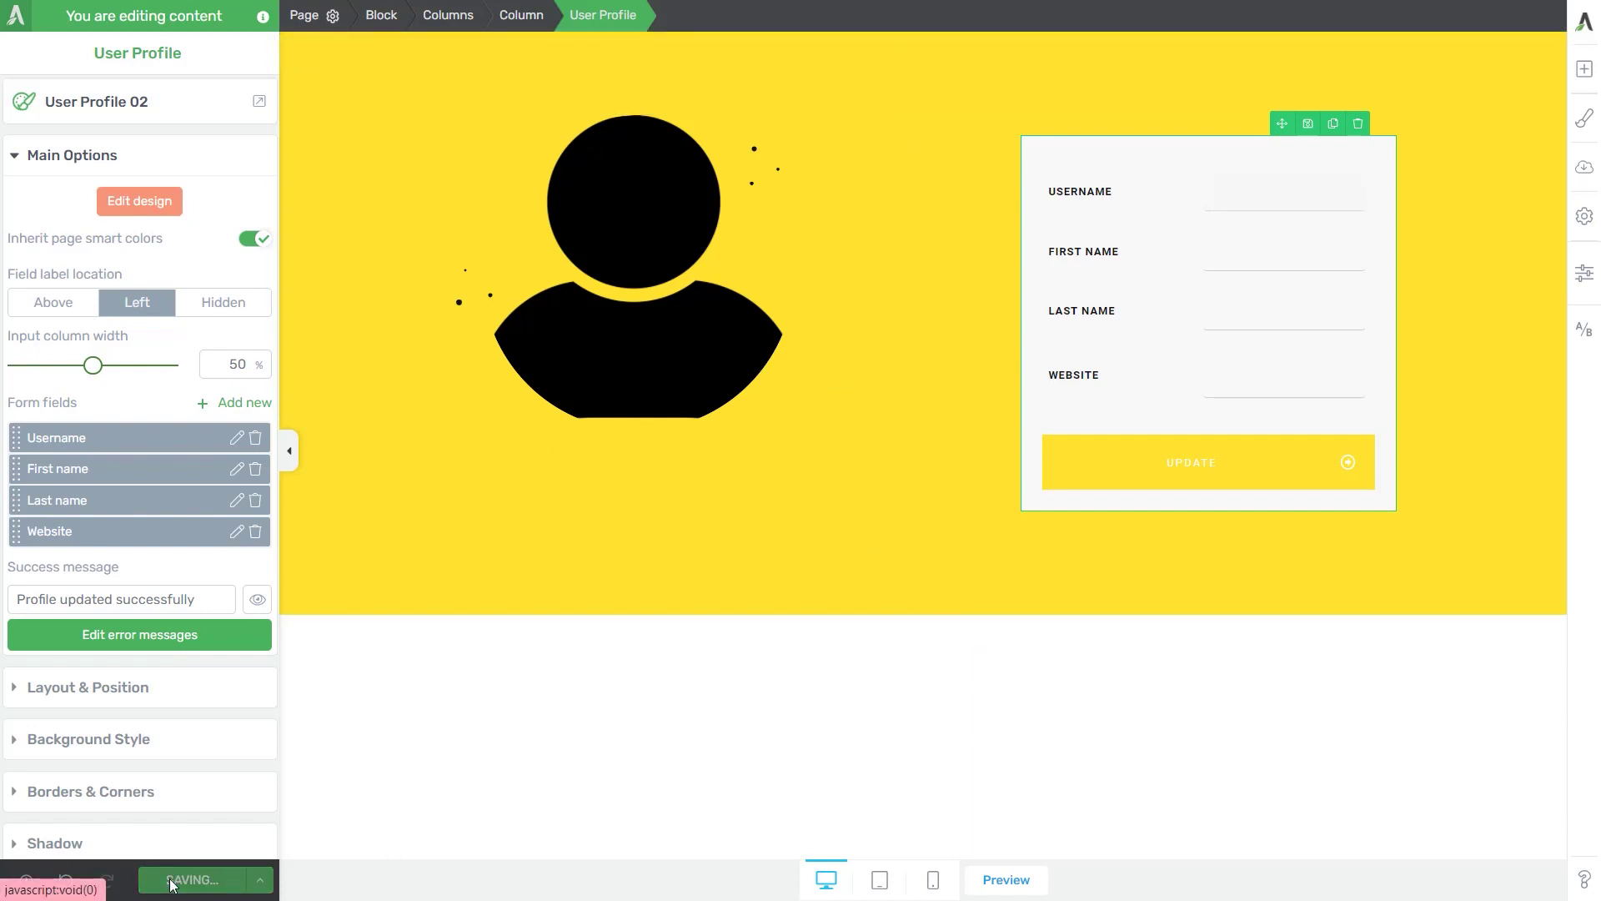
pyautogui.click(331, 18)
pyautogui.click(207, 99)
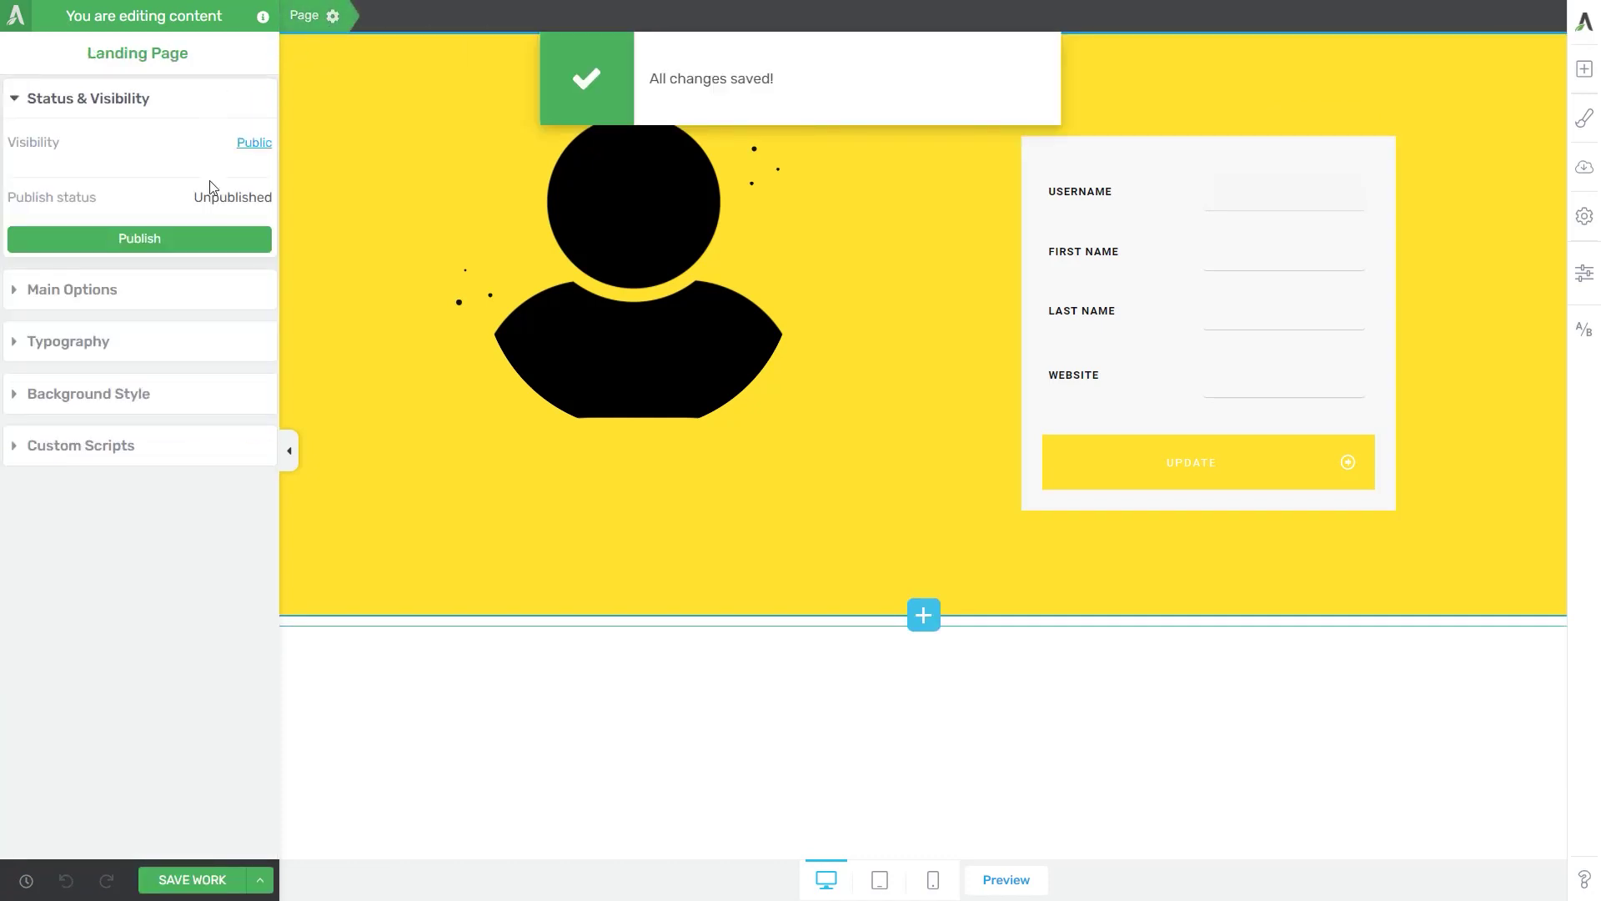
pyautogui.click(201, 241)
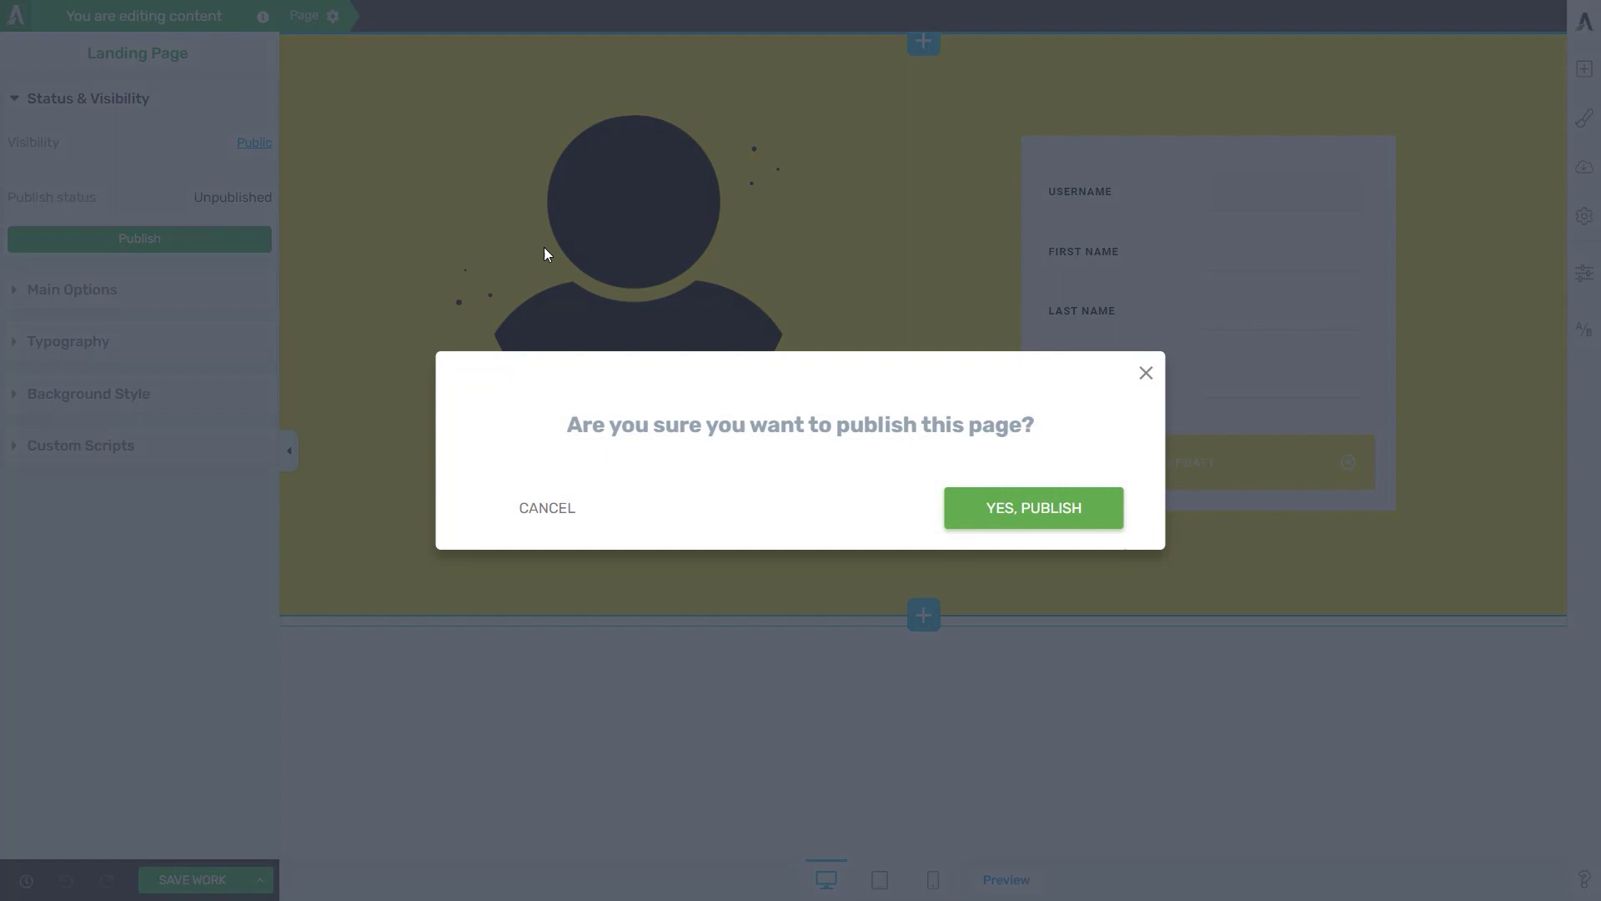
pyautogui.click(1045, 521)
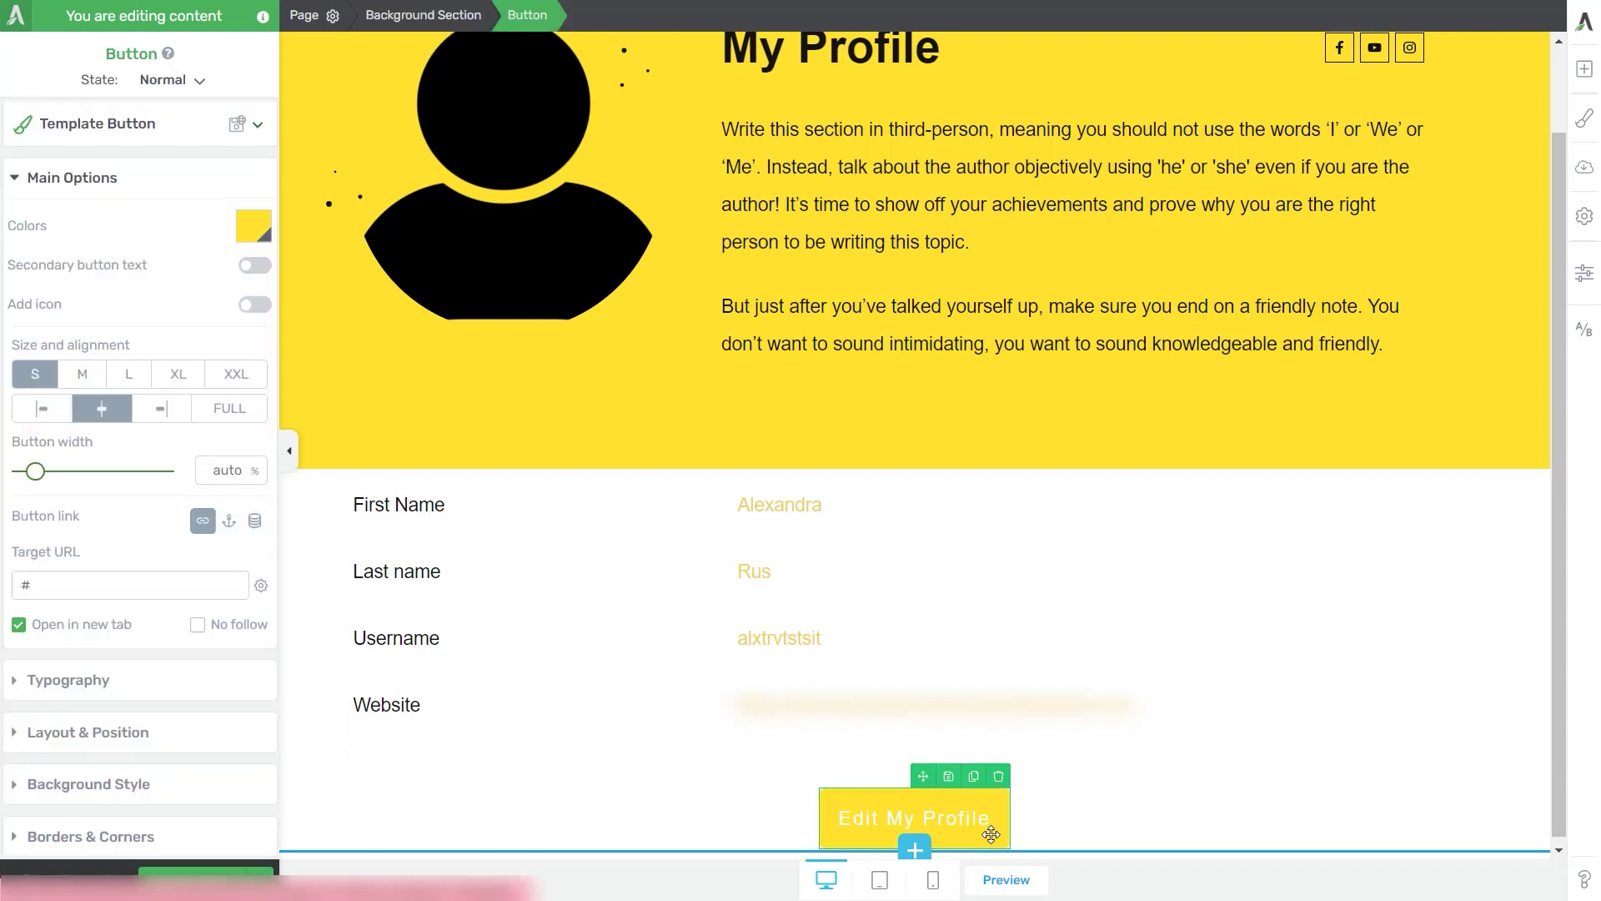
# Link the Edit My Profile button to the Edit My Profile page.
pyautogui.click(989, 832)
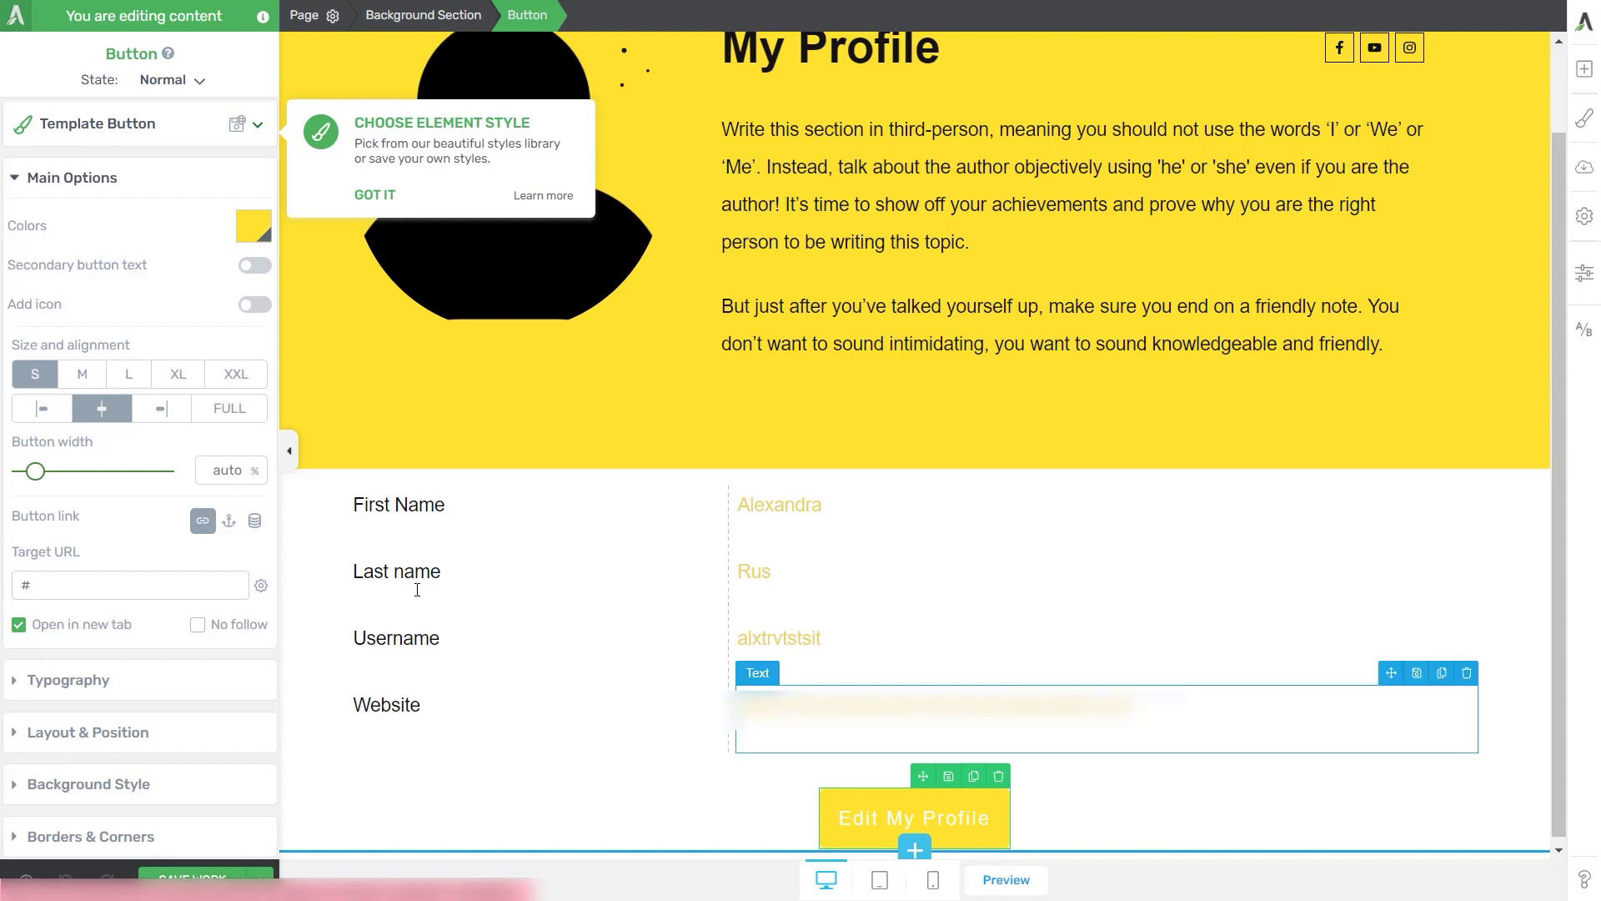
pyautogui.click(149, 589)
pyautogui.hotkey('ctrl', 'a')
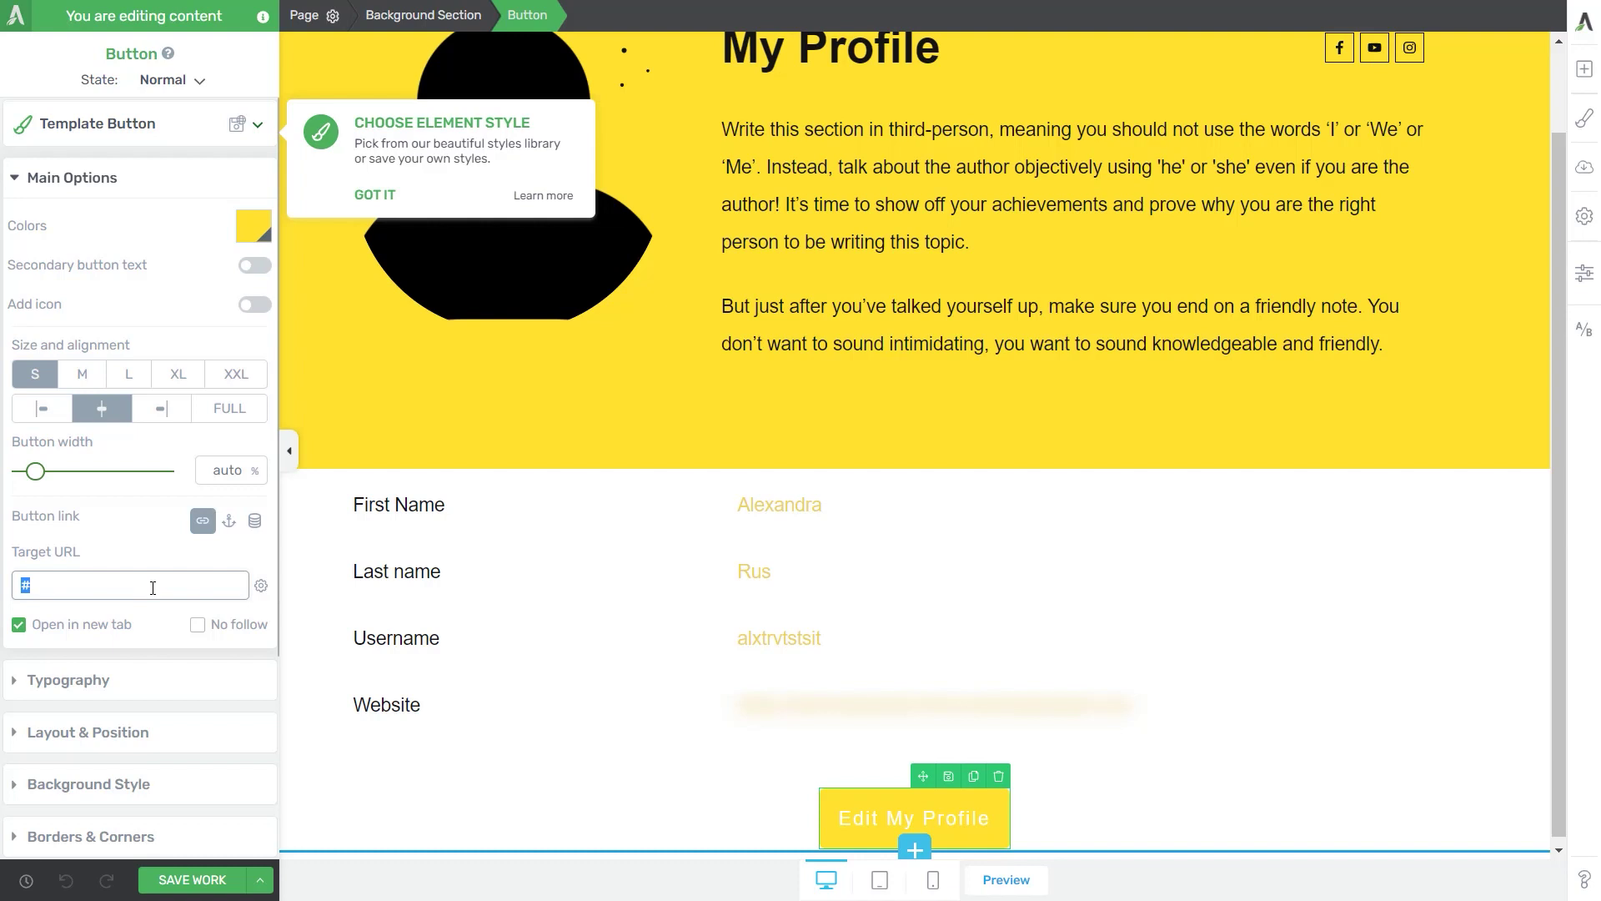
pyautogui.write('edit my')
pyautogui.click(140, 636)
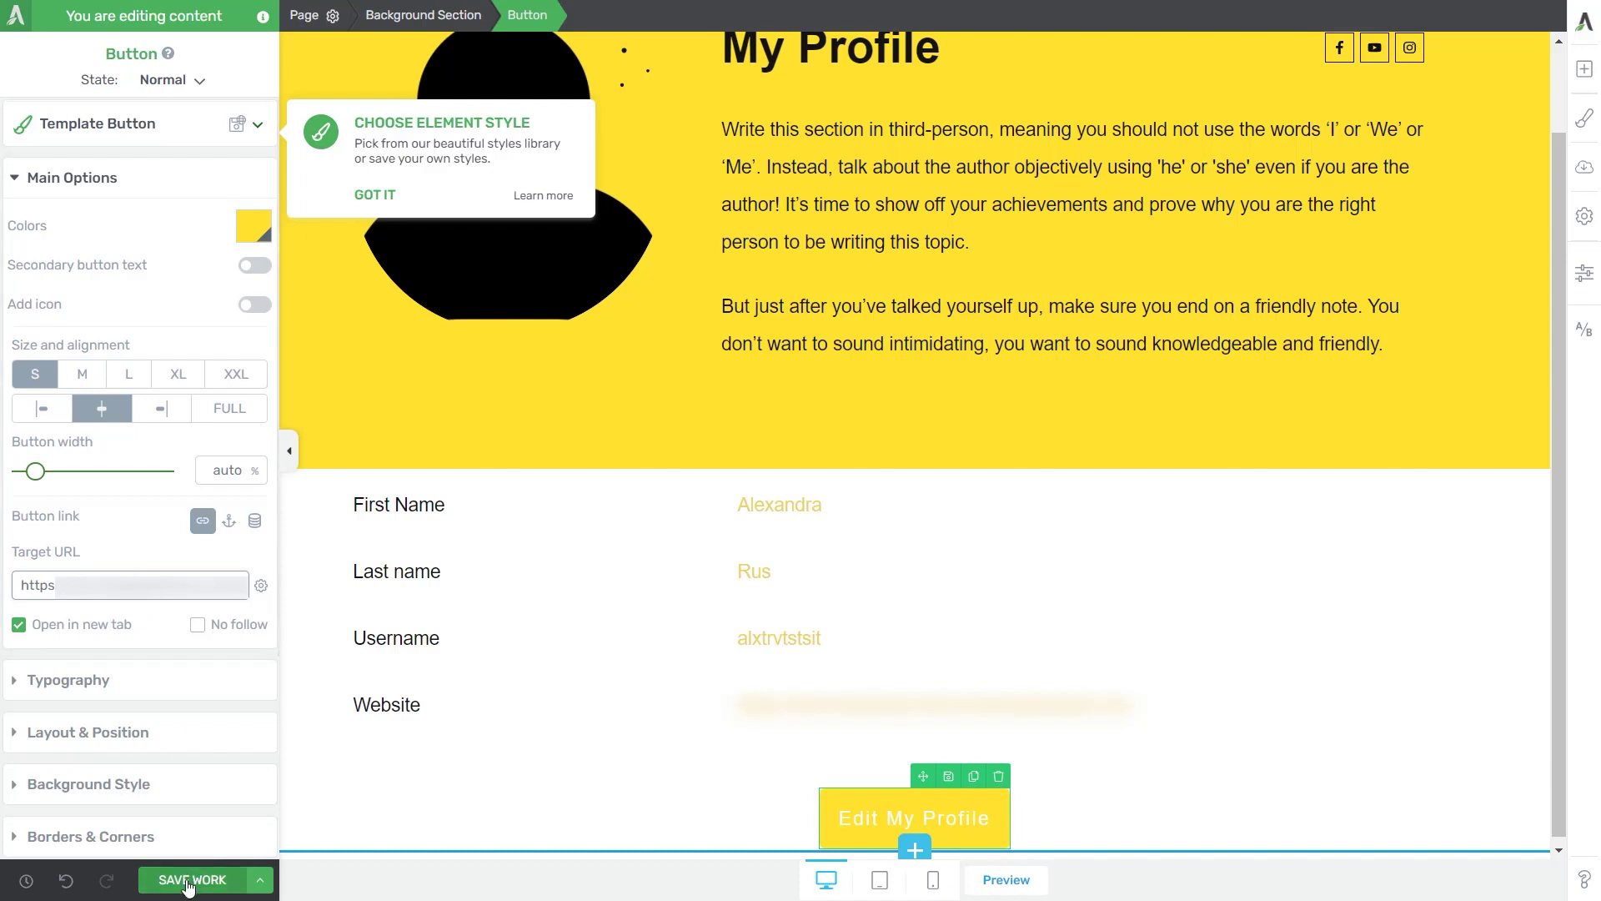
# Save the work and publish the My Profile page.
pyautogui.click(191, 879)
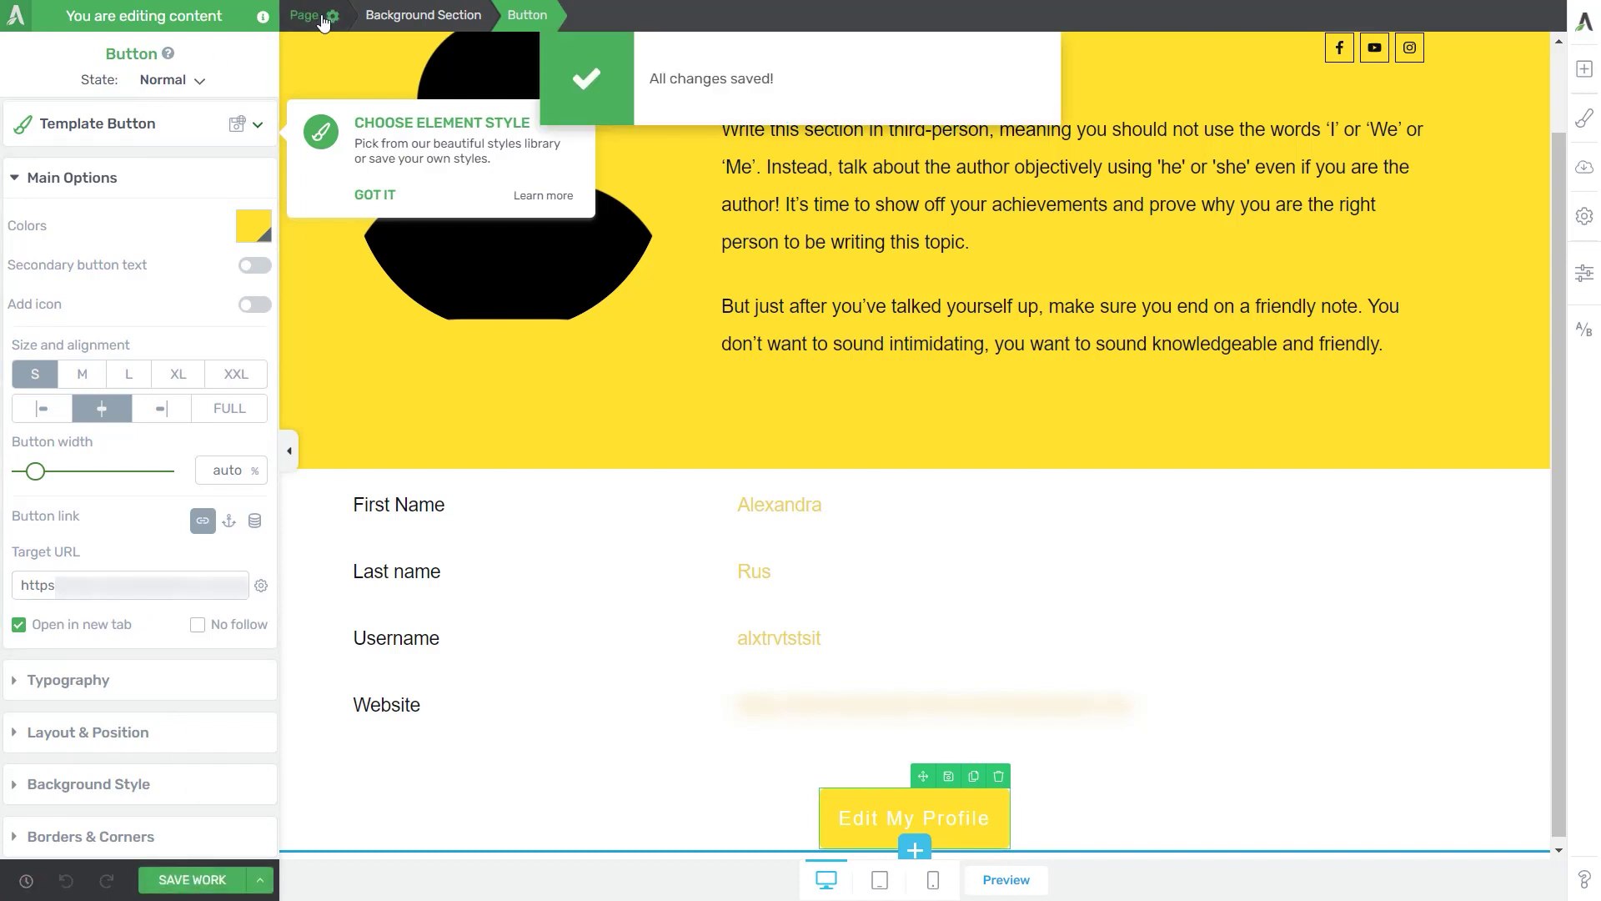
pyautogui.click(309, 15)
pyautogui.click(161, 98)
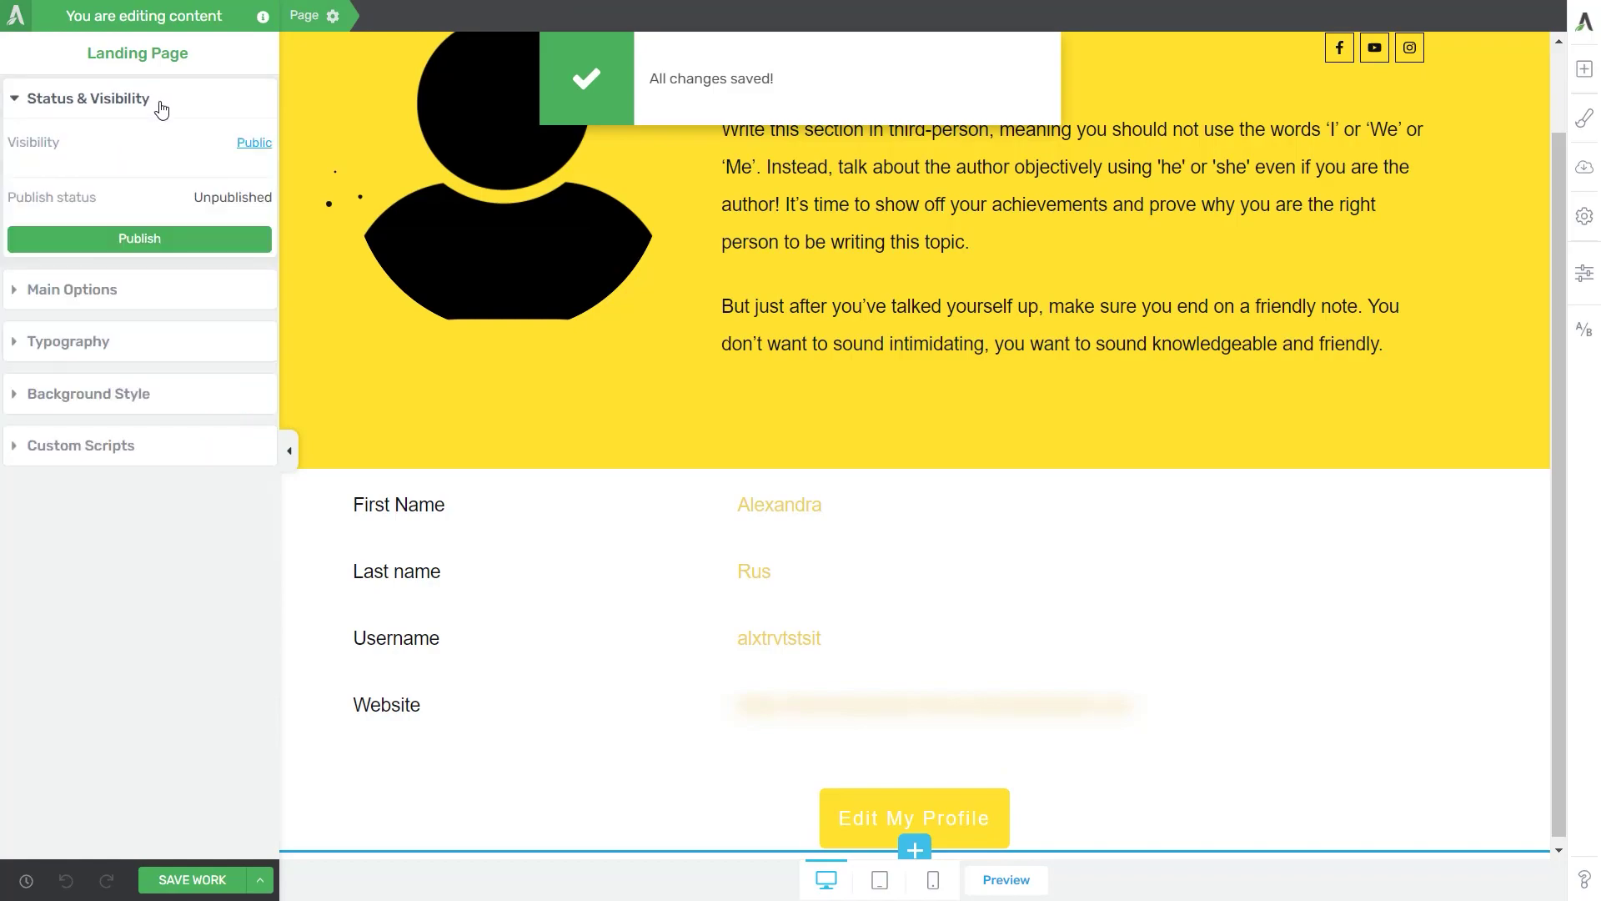
pyautogui.click(215, 240)
pyautogui.click(963, 508)
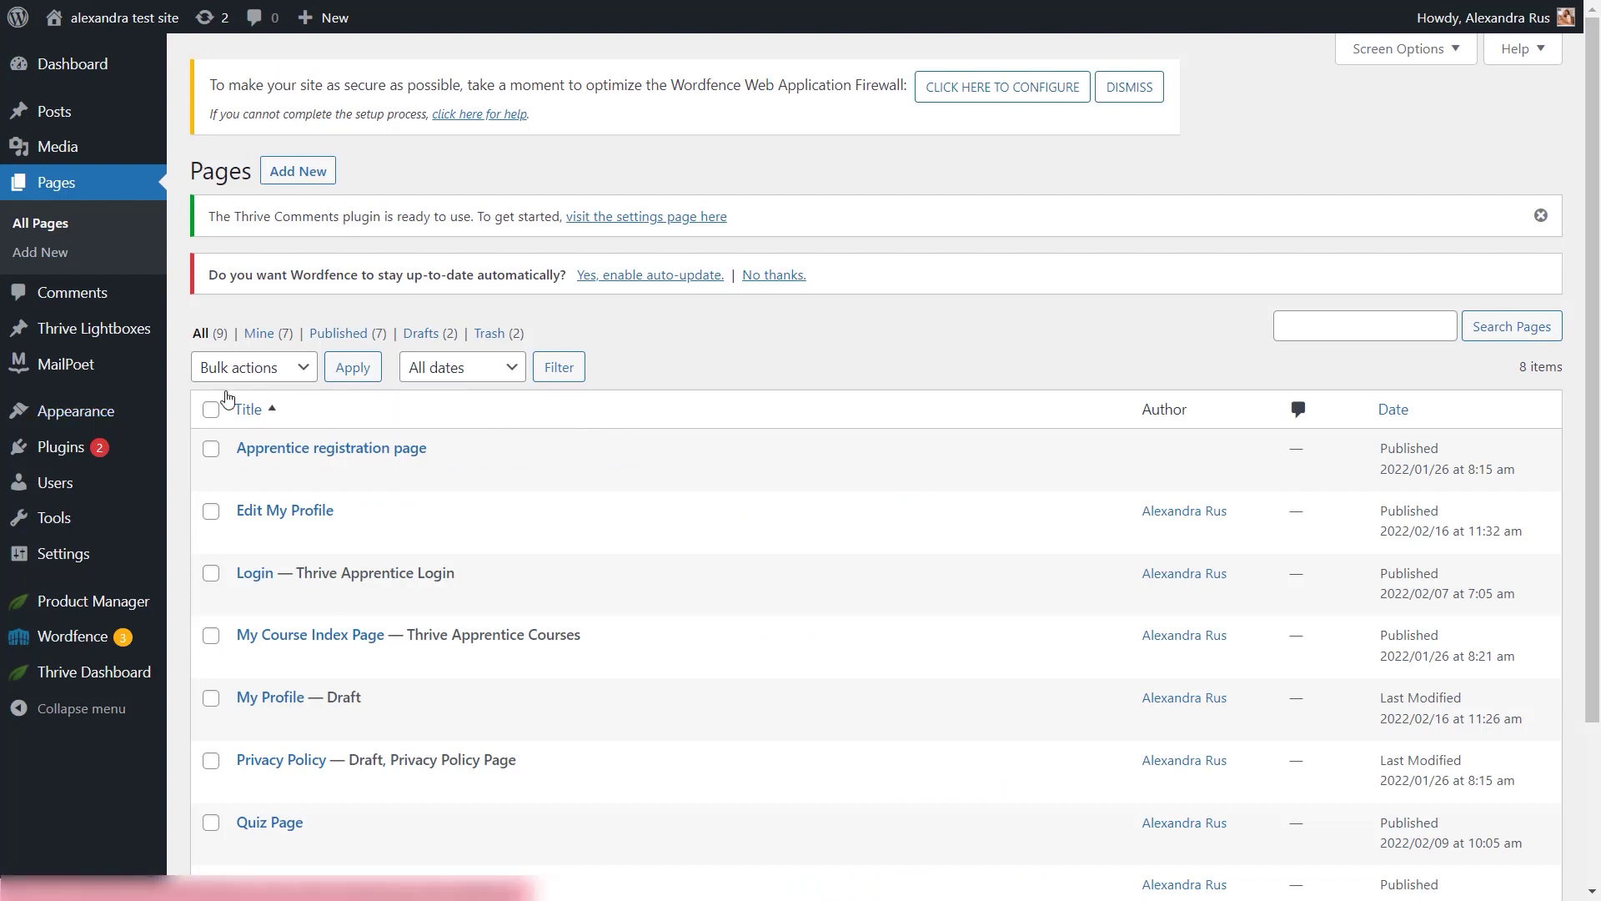
# Load the Thrive Apprentice Menu in Appearance > Menus for editing.
pyautogui.moveTo(105, 411)
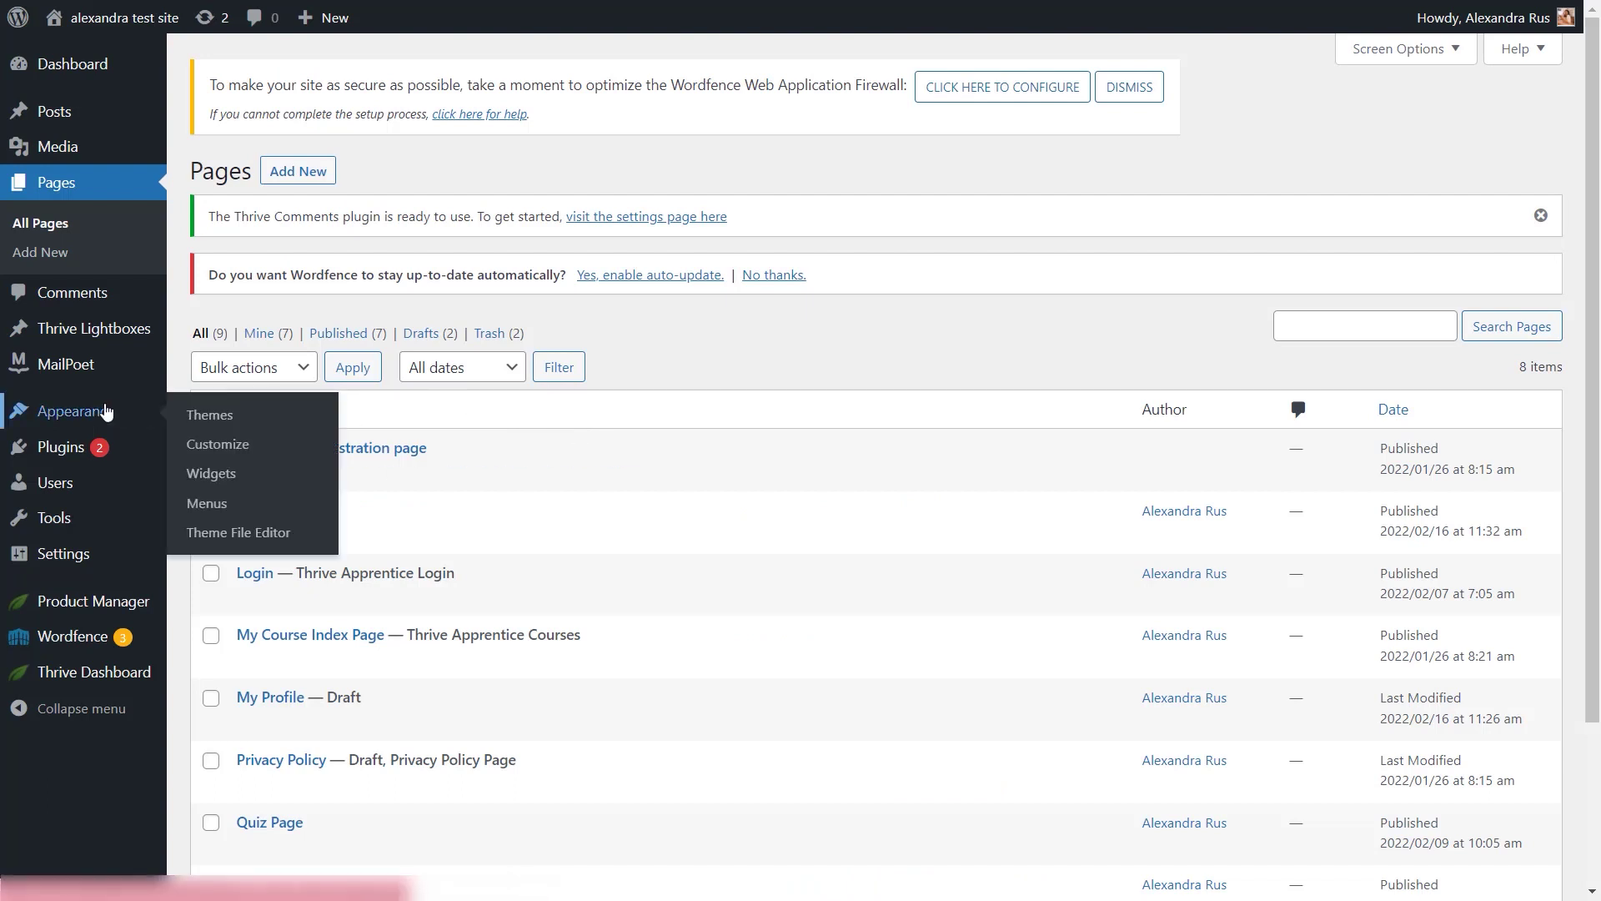
pyautogui.click(207, 504)
pyautogui.click(501, 409)
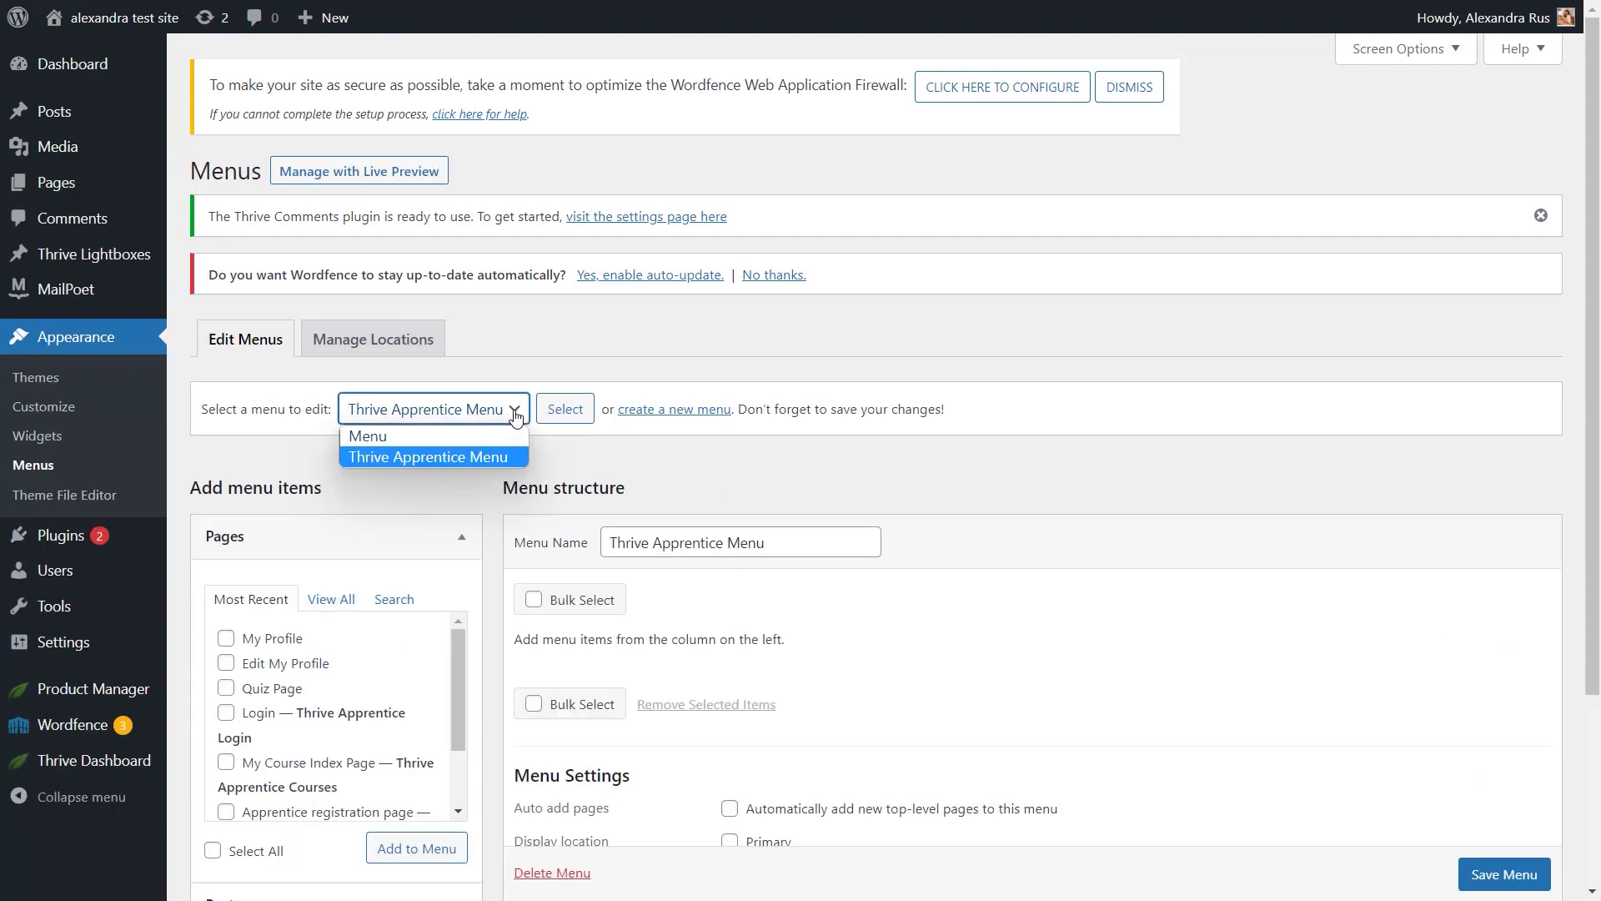
pyautogui.click(493, 458)
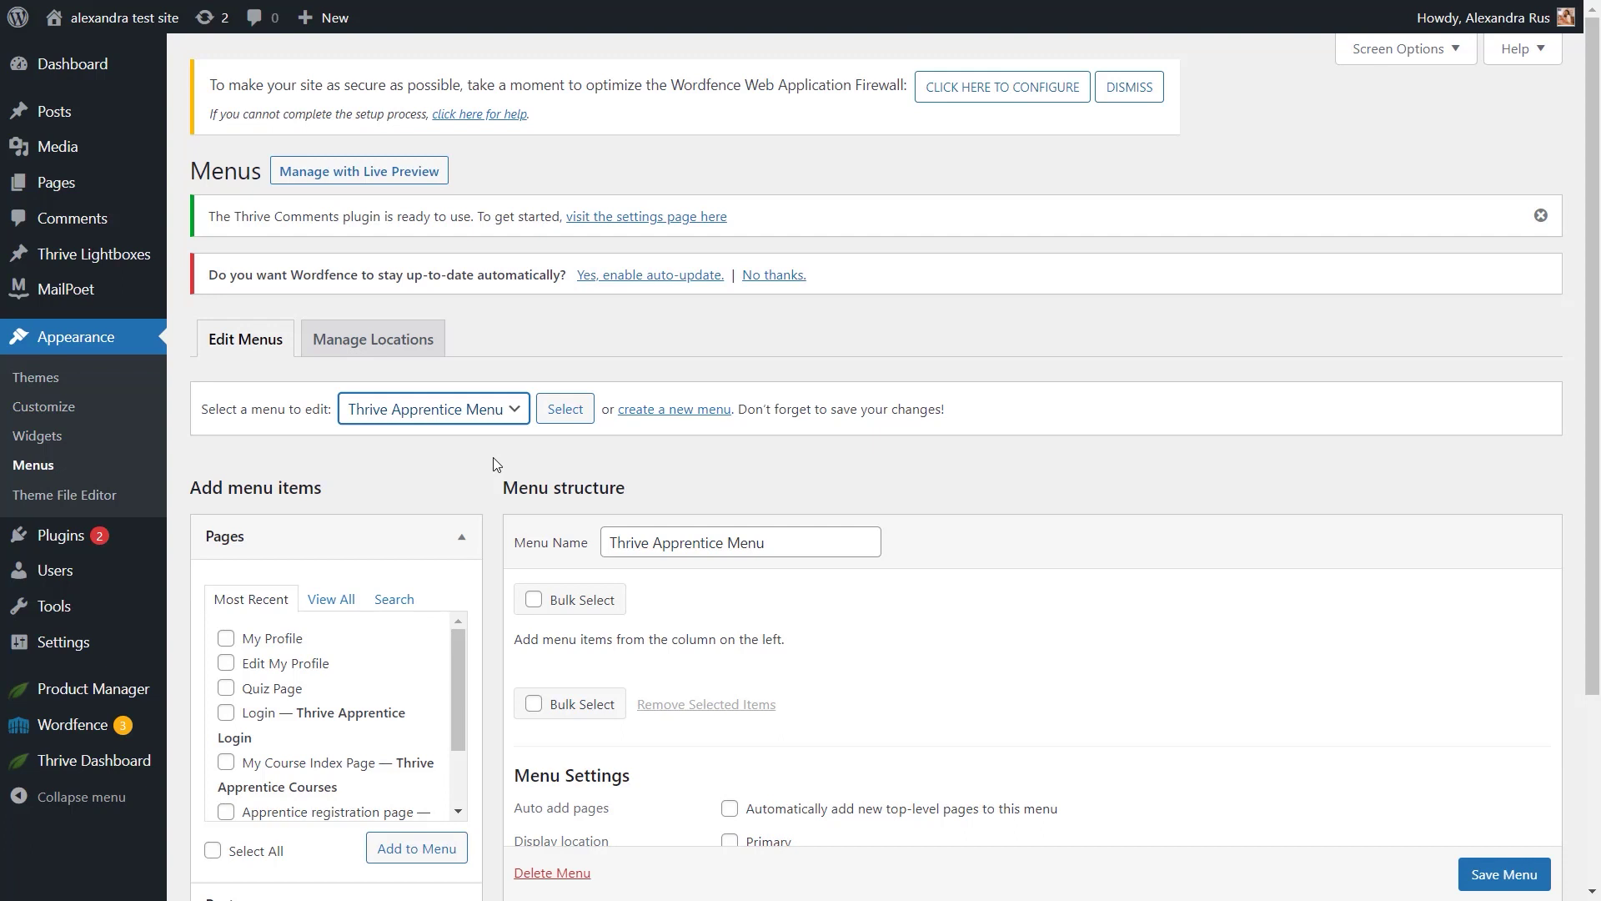
pyautogui.click(576, 417)
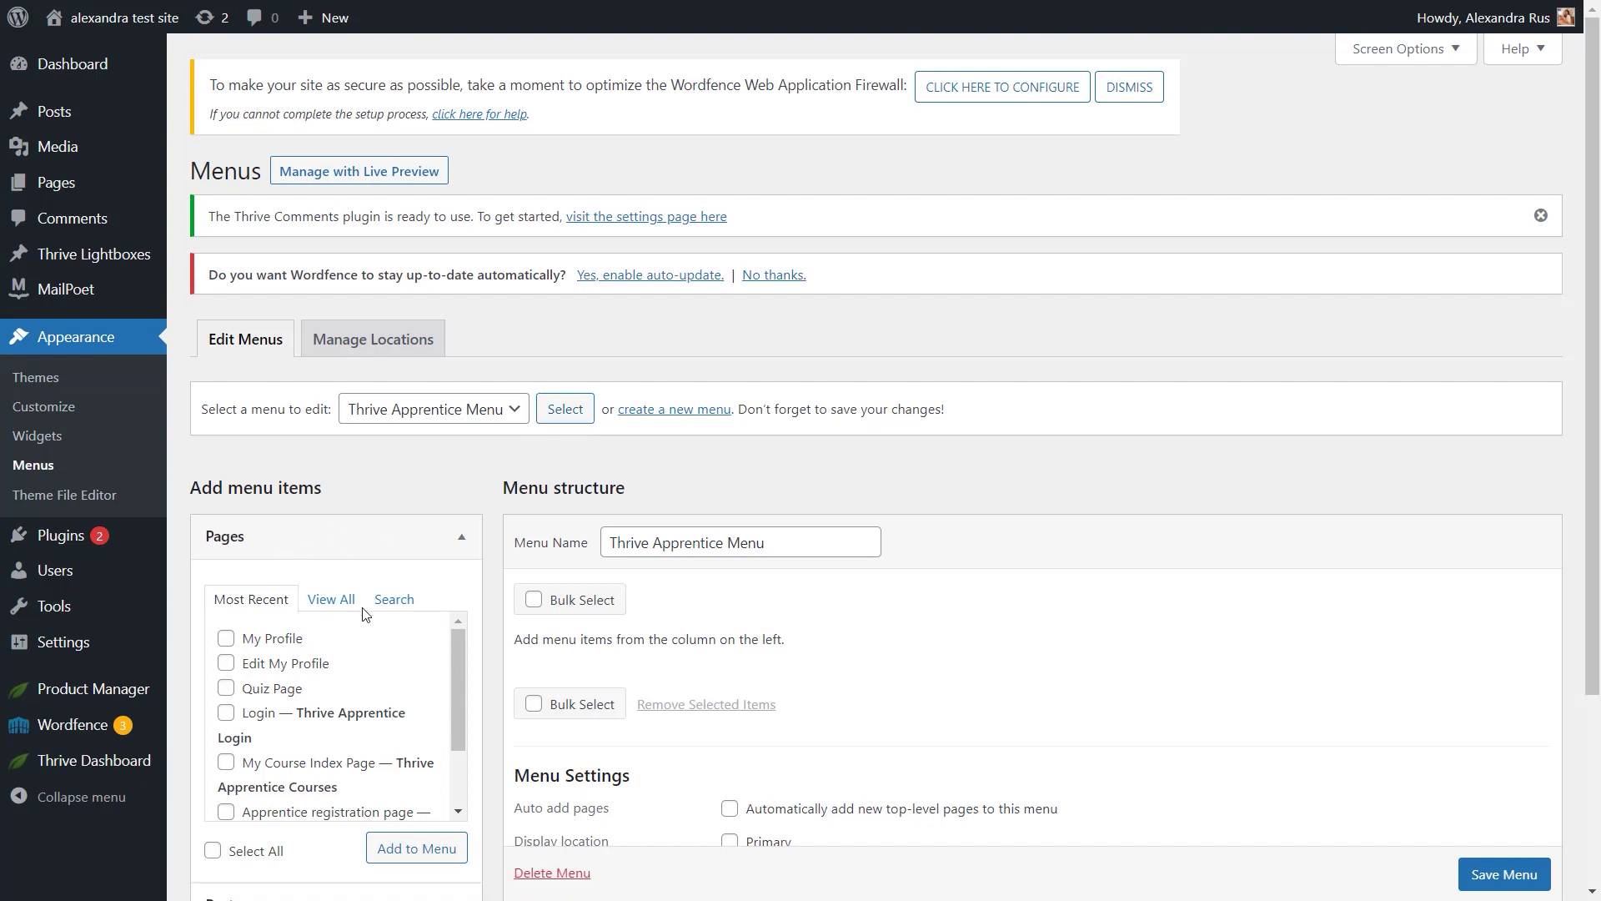
# Tick the My Profile page and add it to the menu.
pyautogui.scroll(-1, 367, 613)
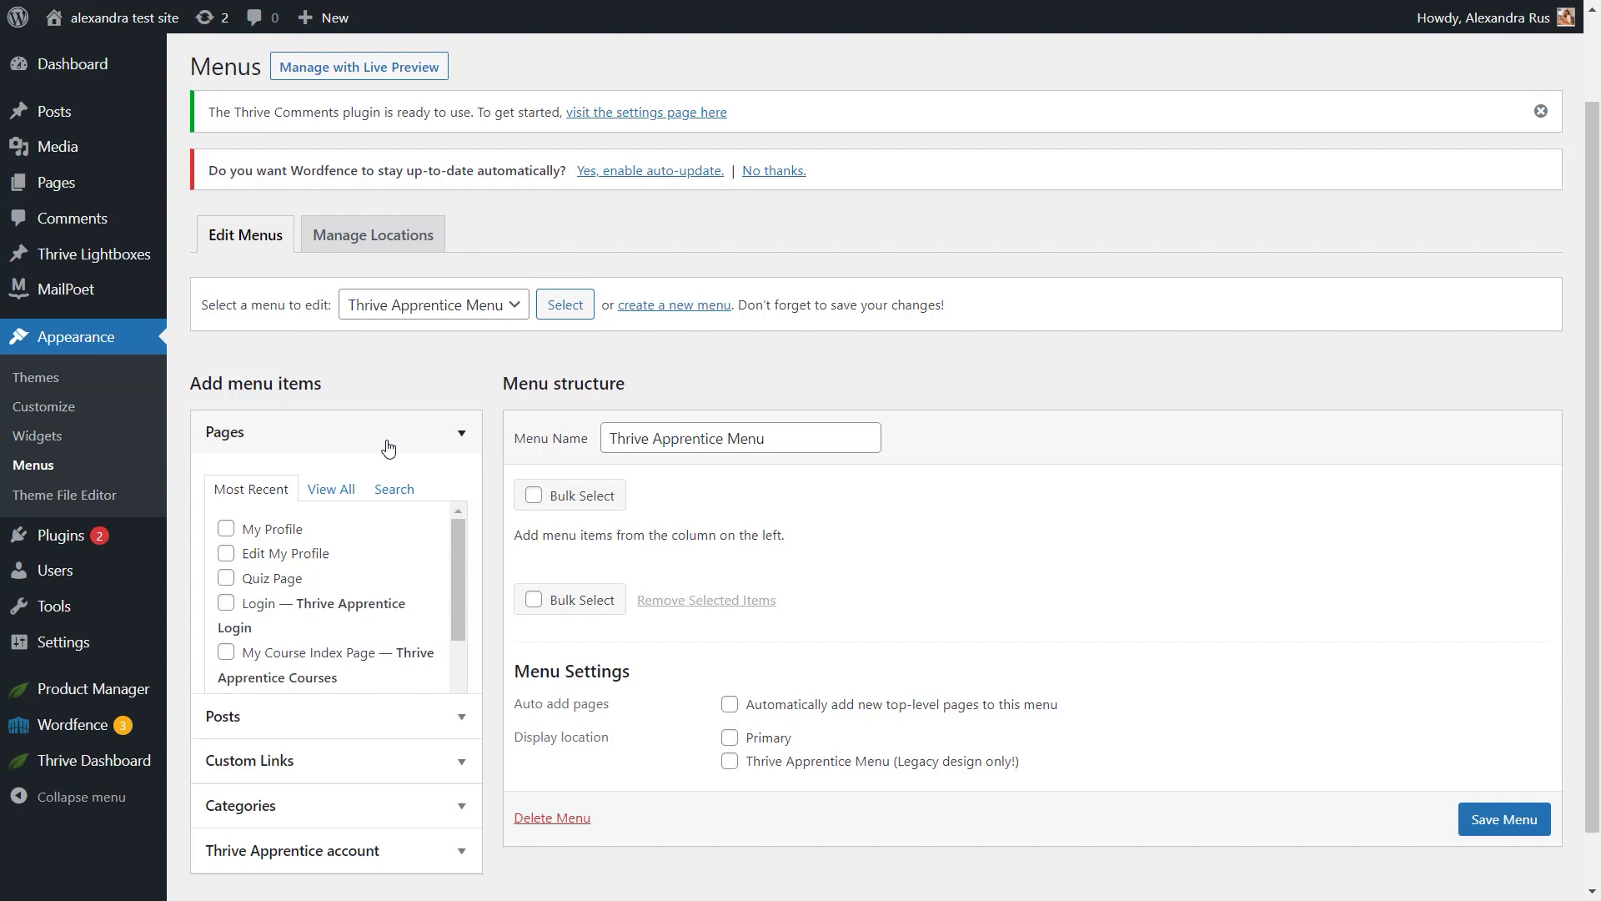
pyautogui.click(387, 446)
pyautogui.click(381, 443)
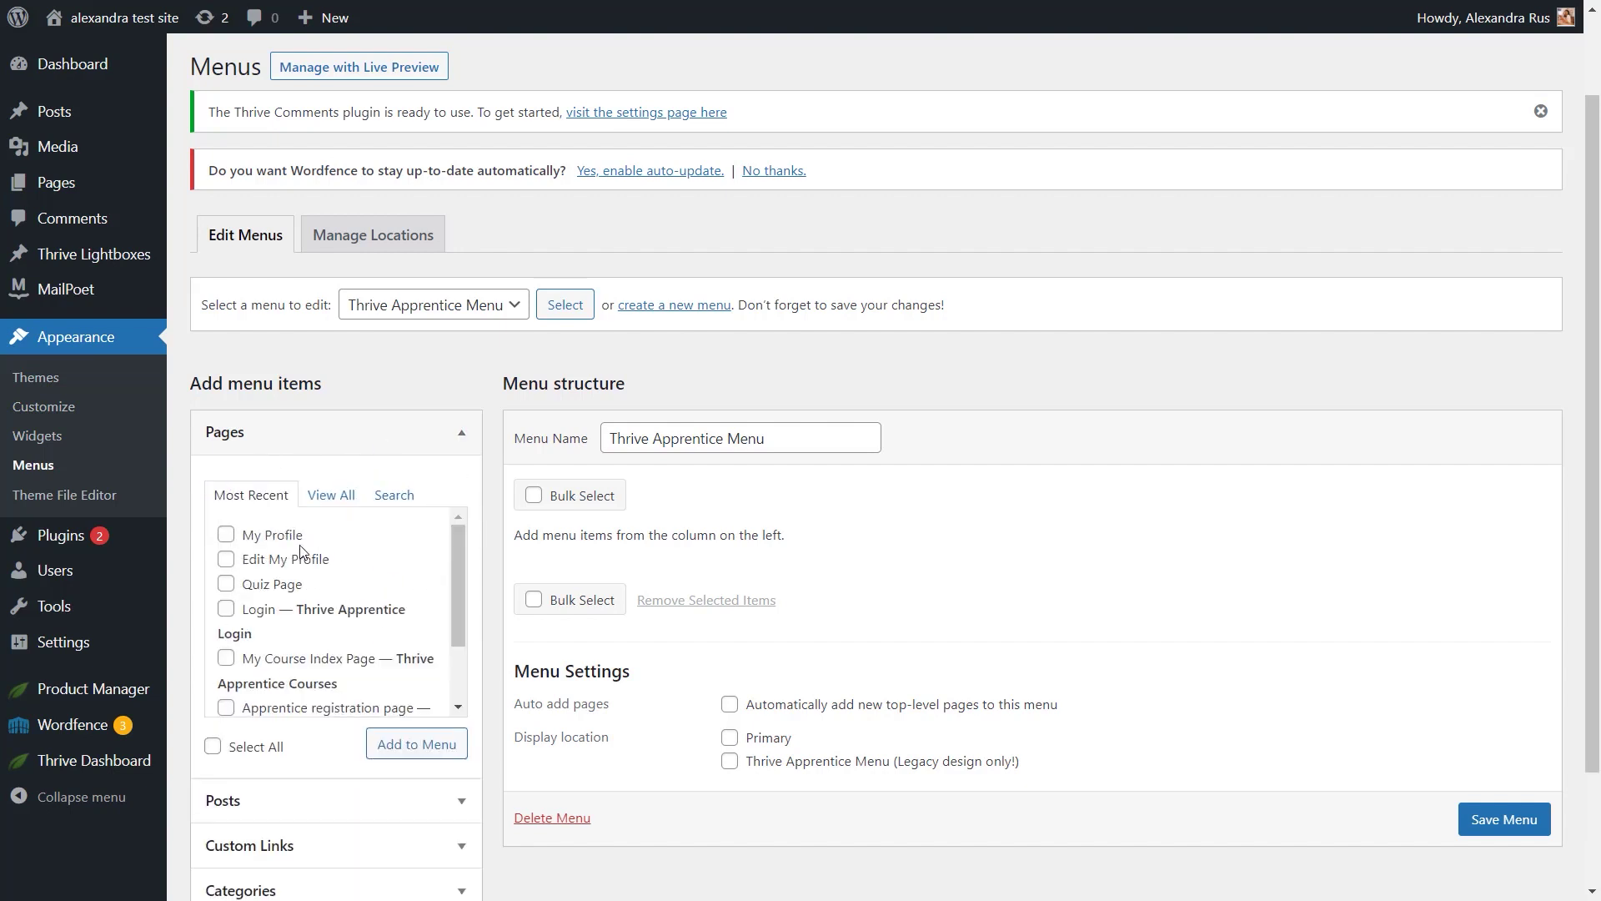
pyautogui.click(226, 535)
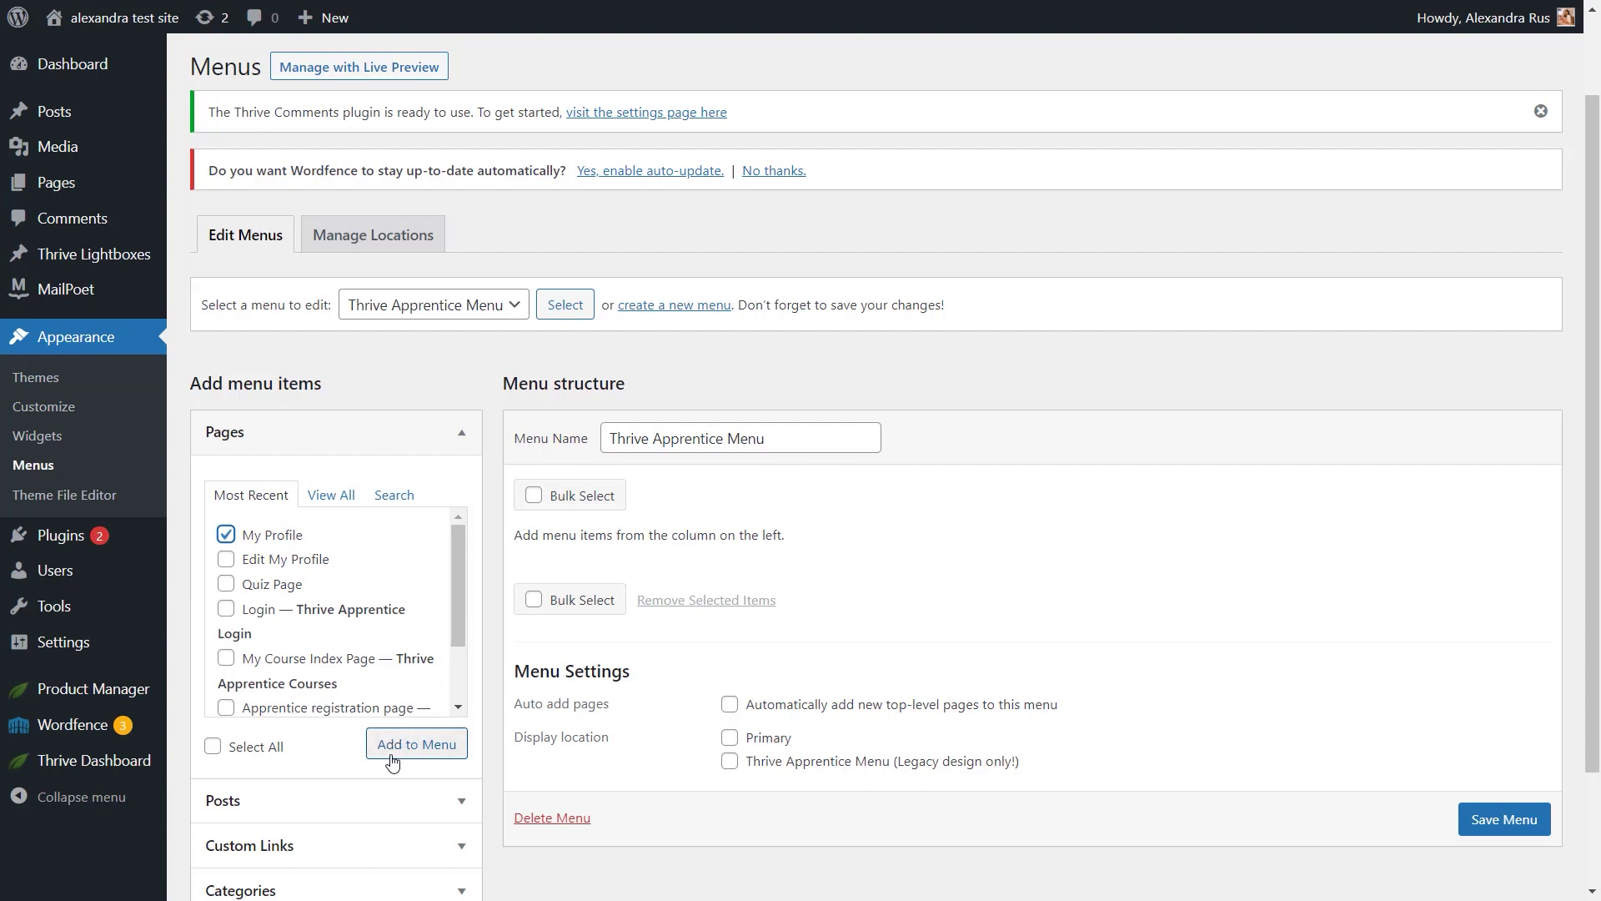
pyautogui.click(404, 749)
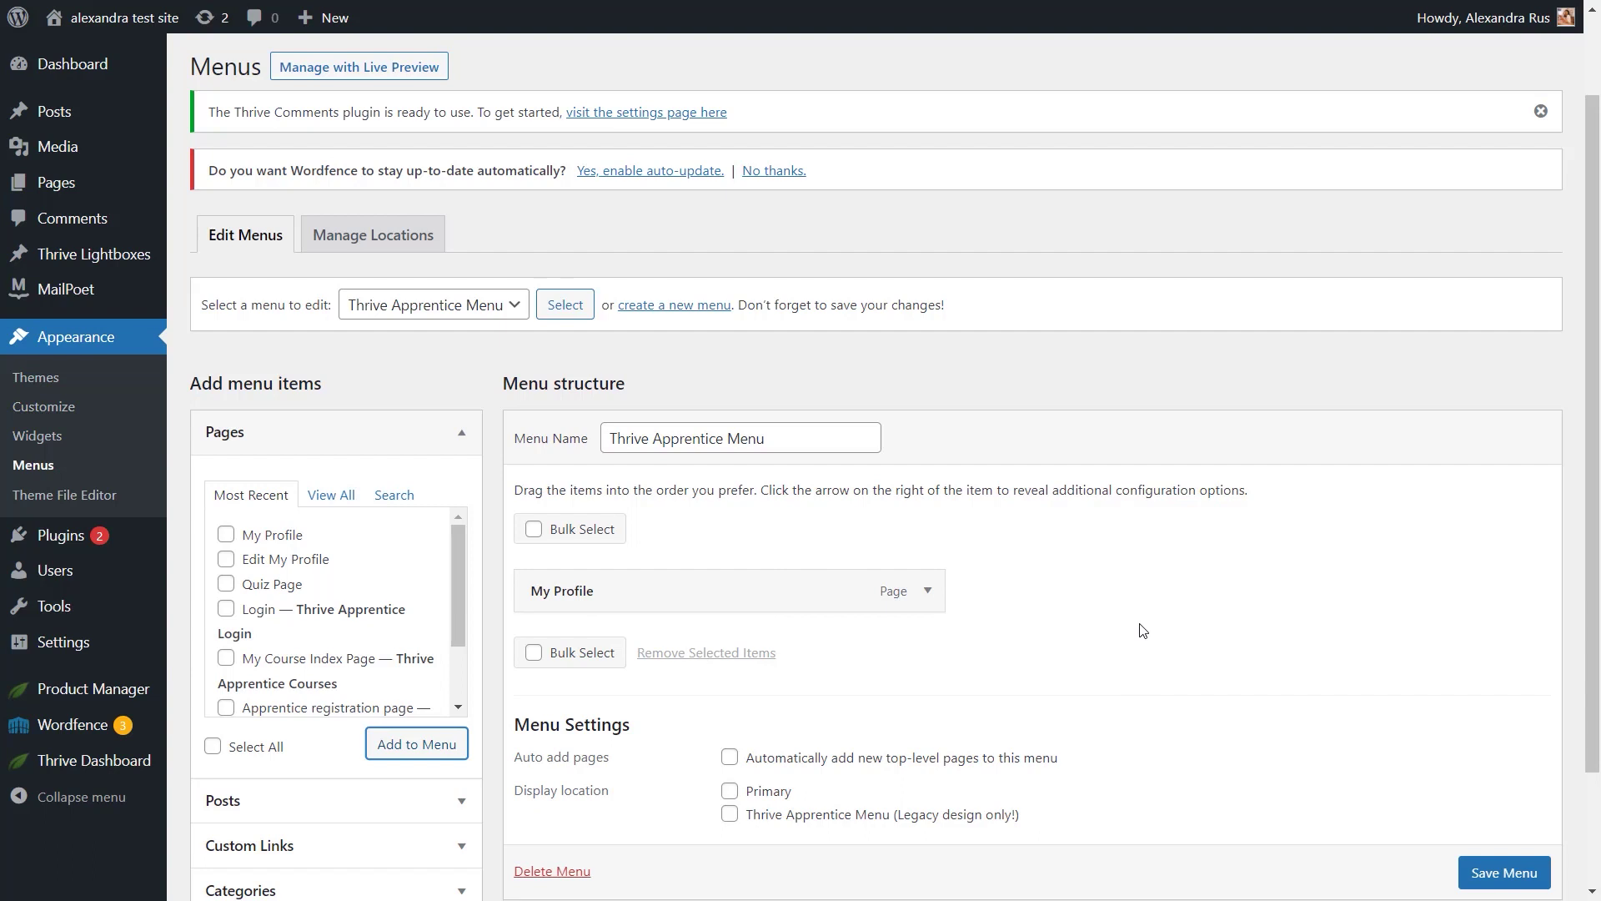
# Set My Profile's Show when option to Logged in and save the Thrive Apprentice Menu.
pyautogui.click(928, 592)
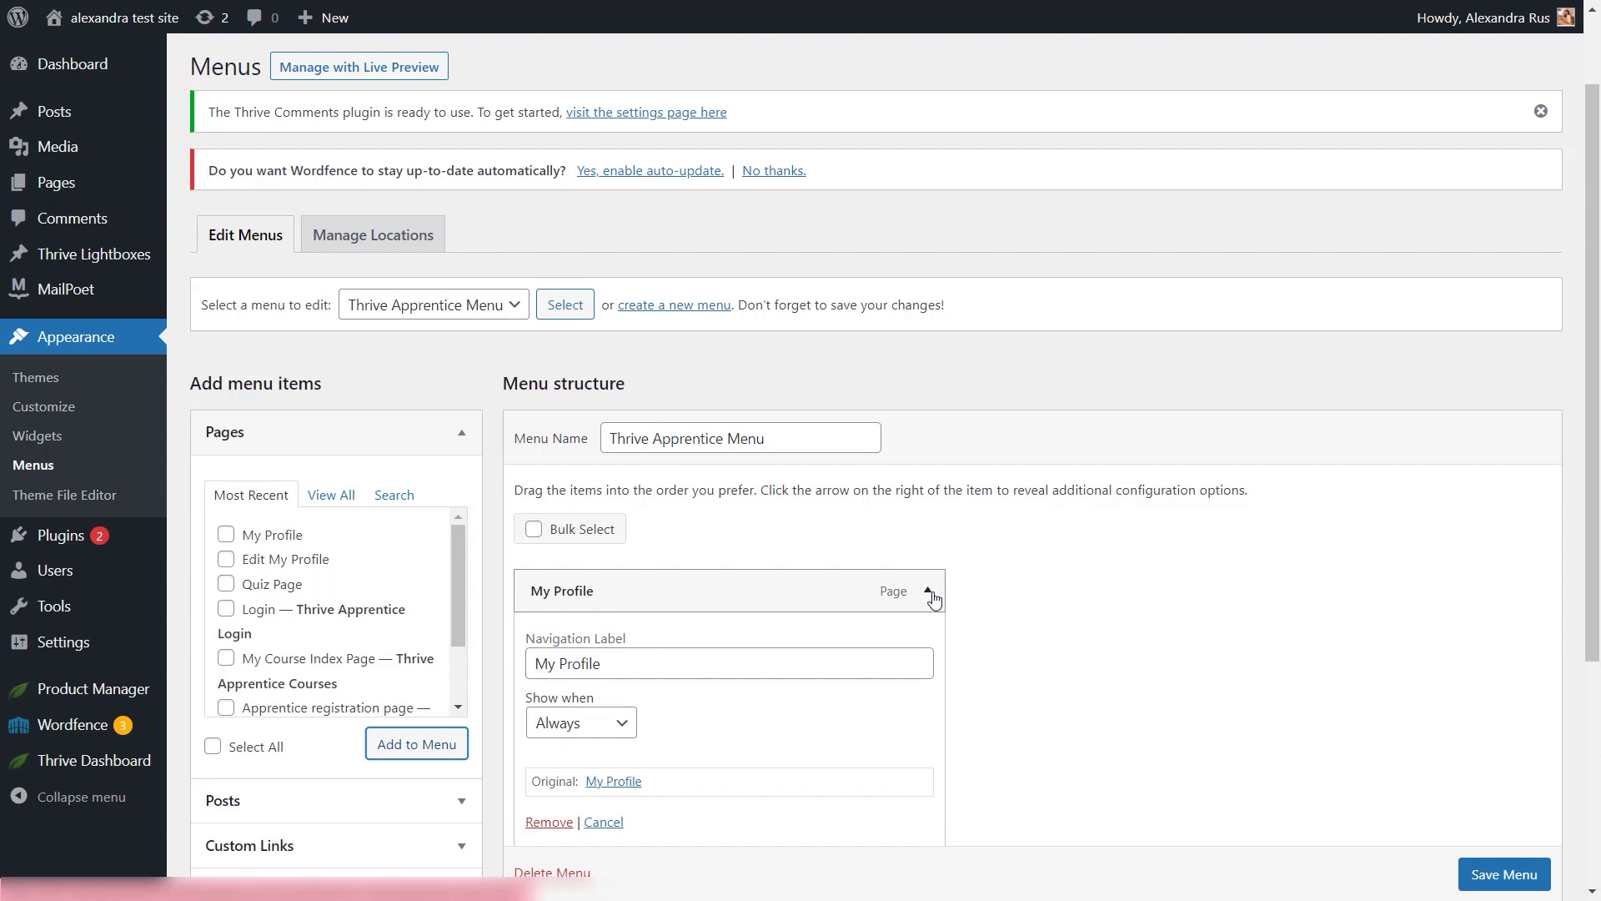
pyautogui.scroll(-3, 934, 597)
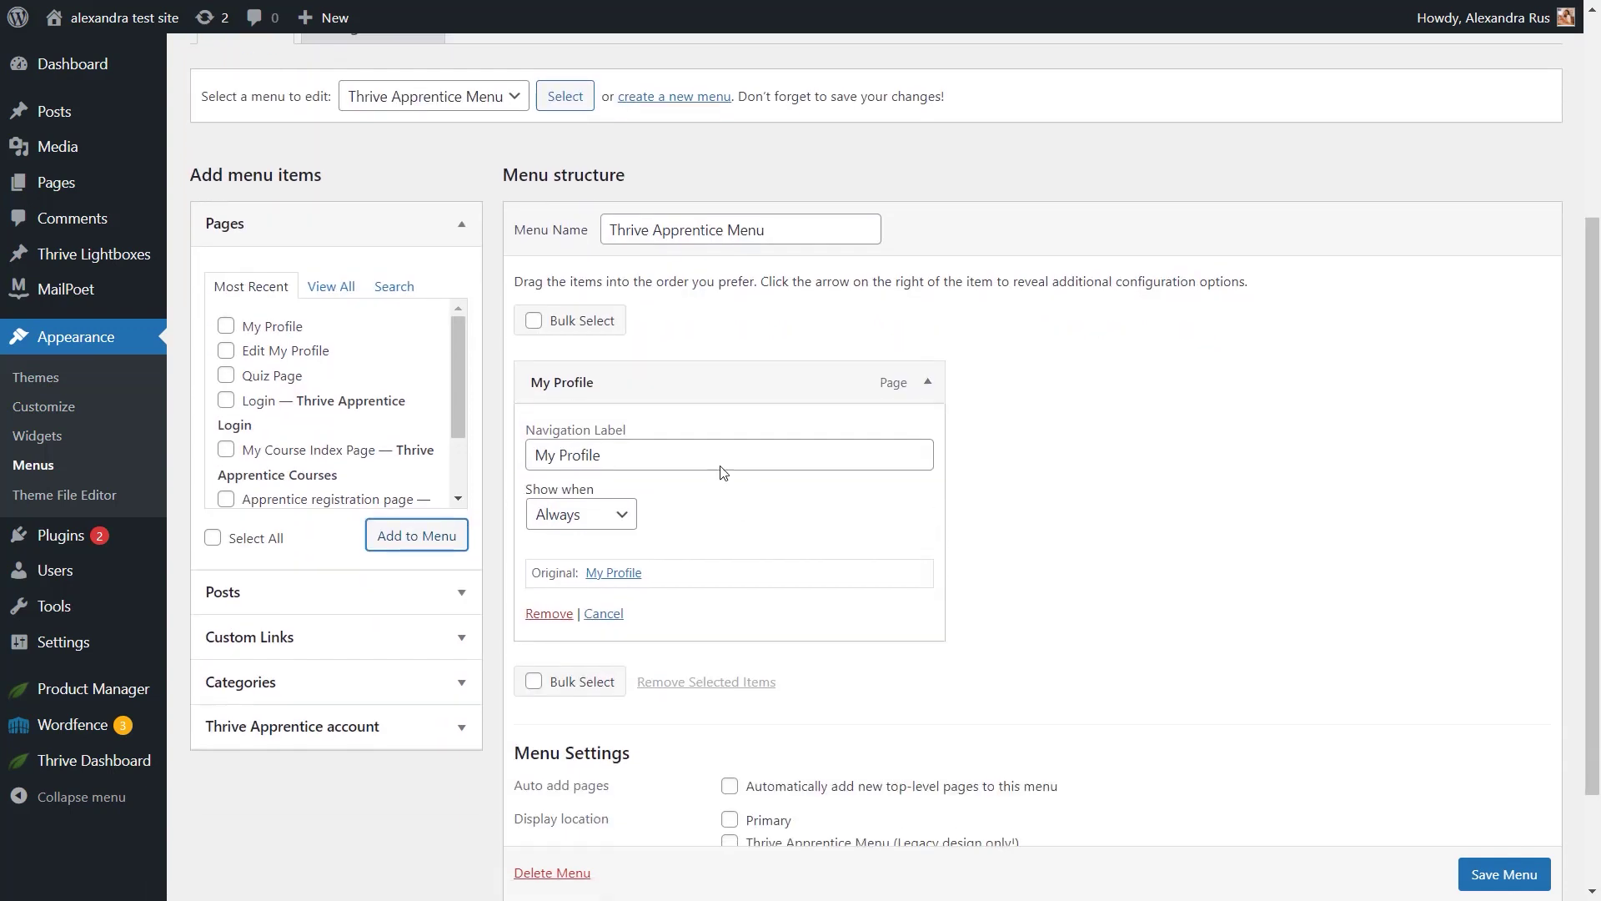
pyautogui.click(625, 521)
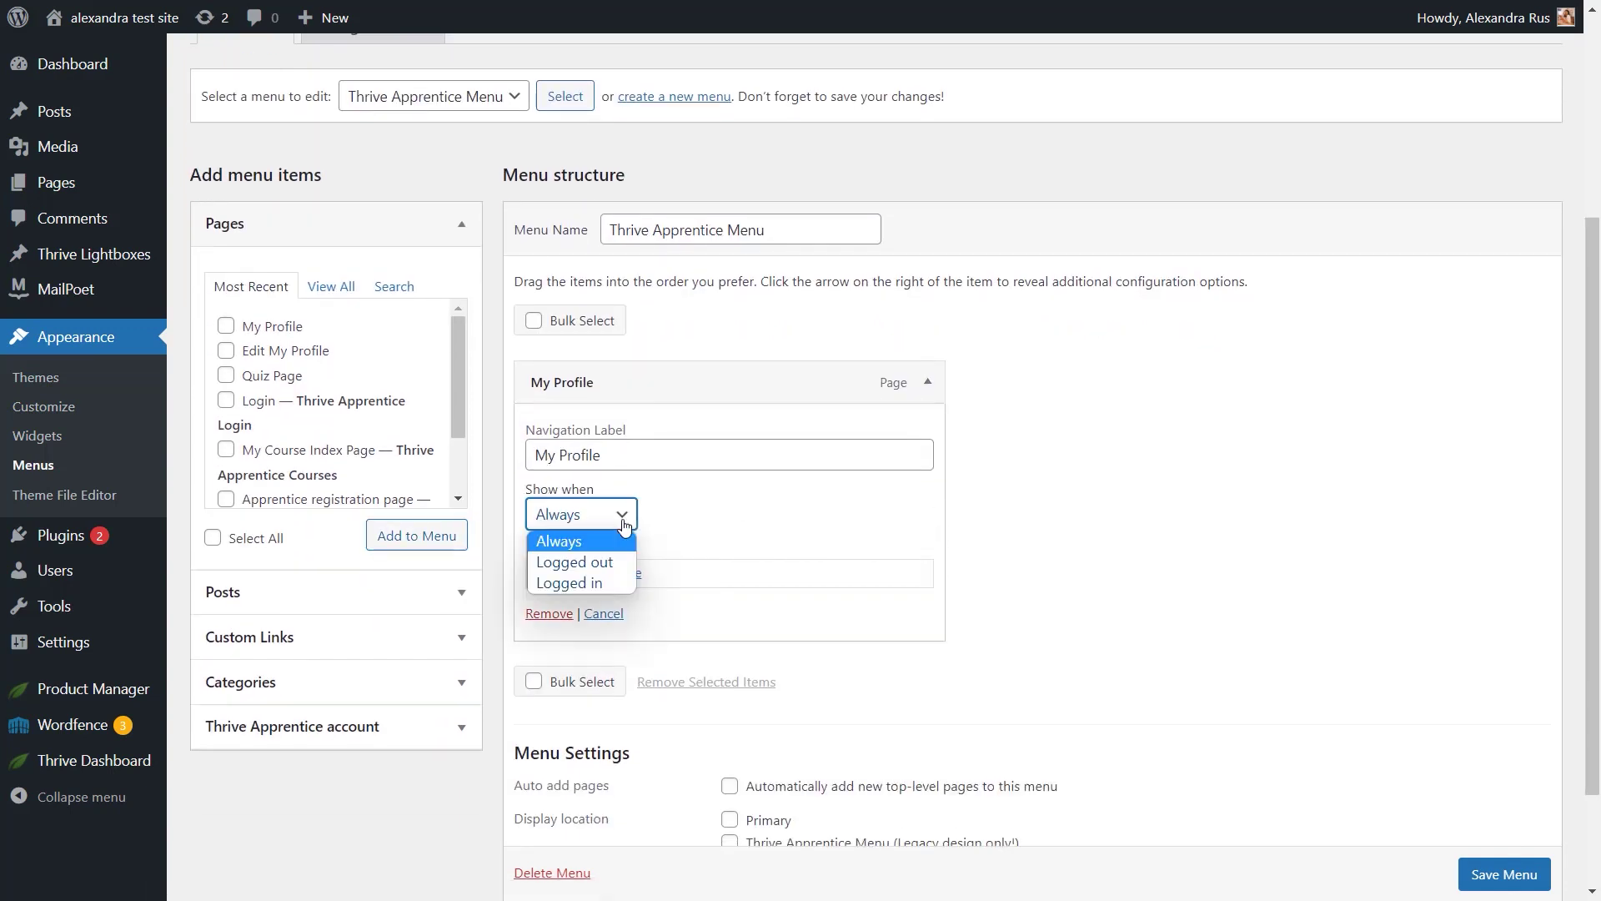
pyautogui.click(612, 587)
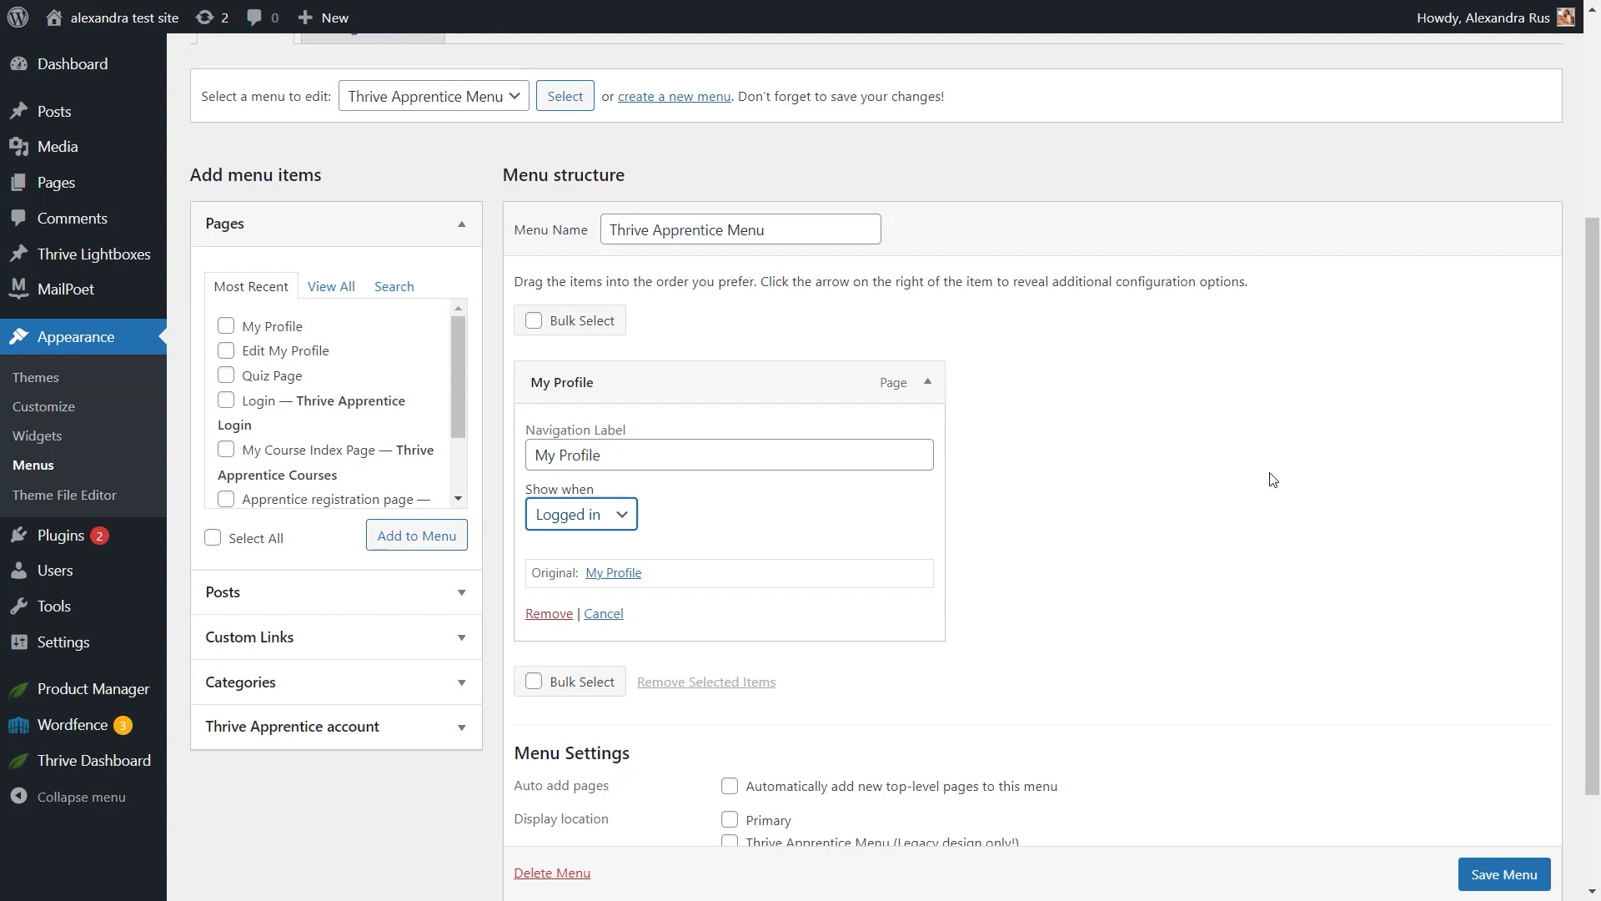
pyautogui.scroll(-1, 1283, 640)
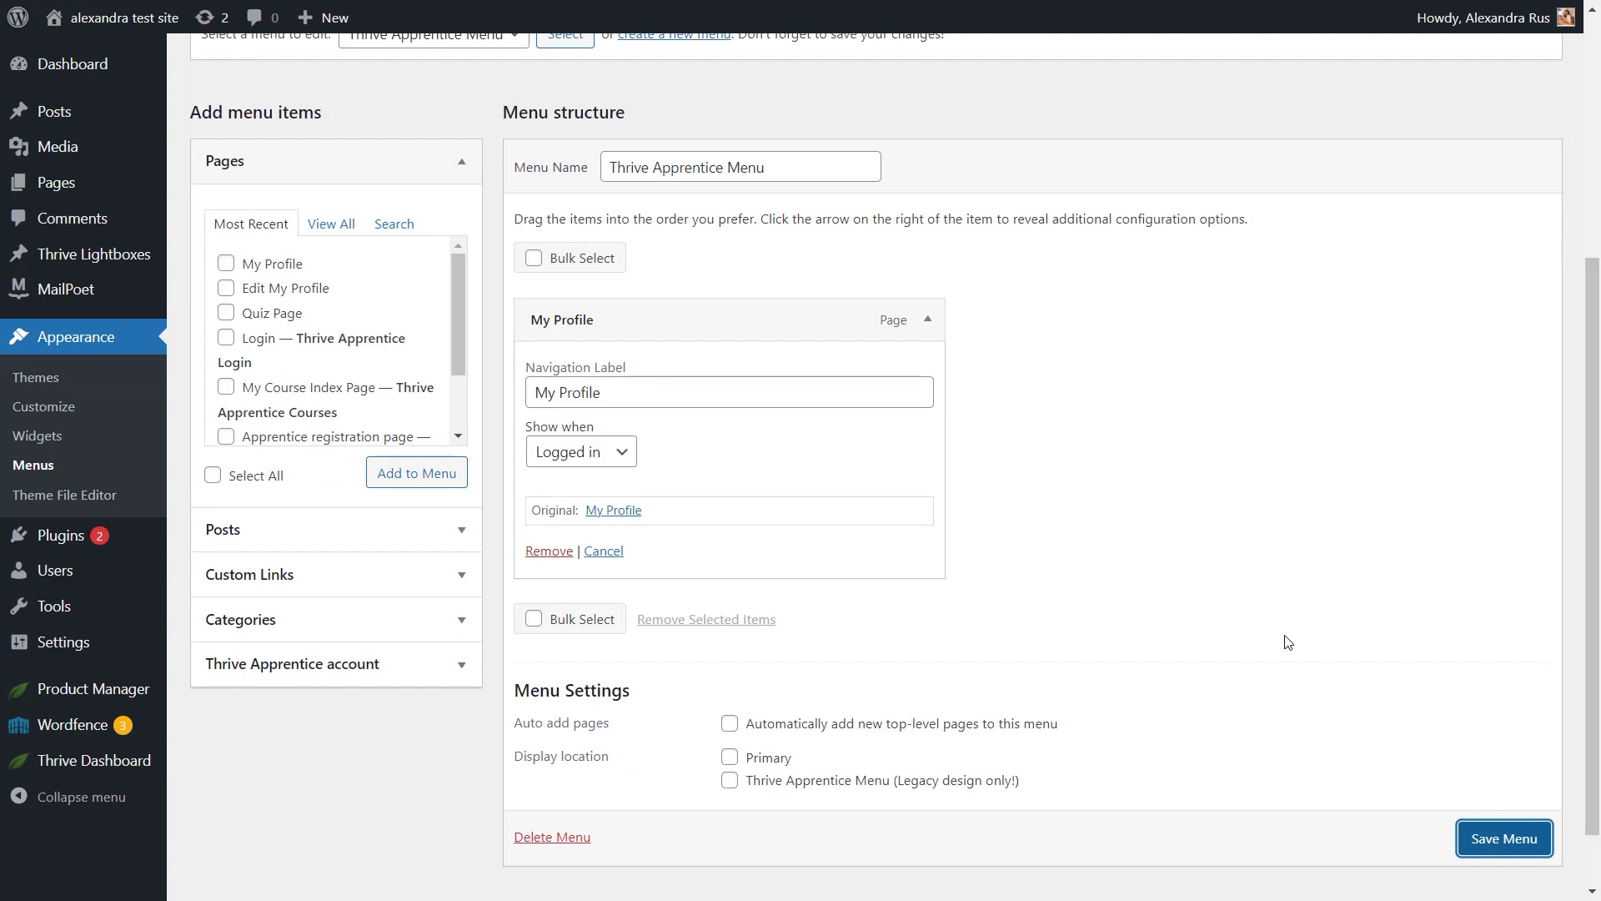
pyautogui.click(1498, 874)
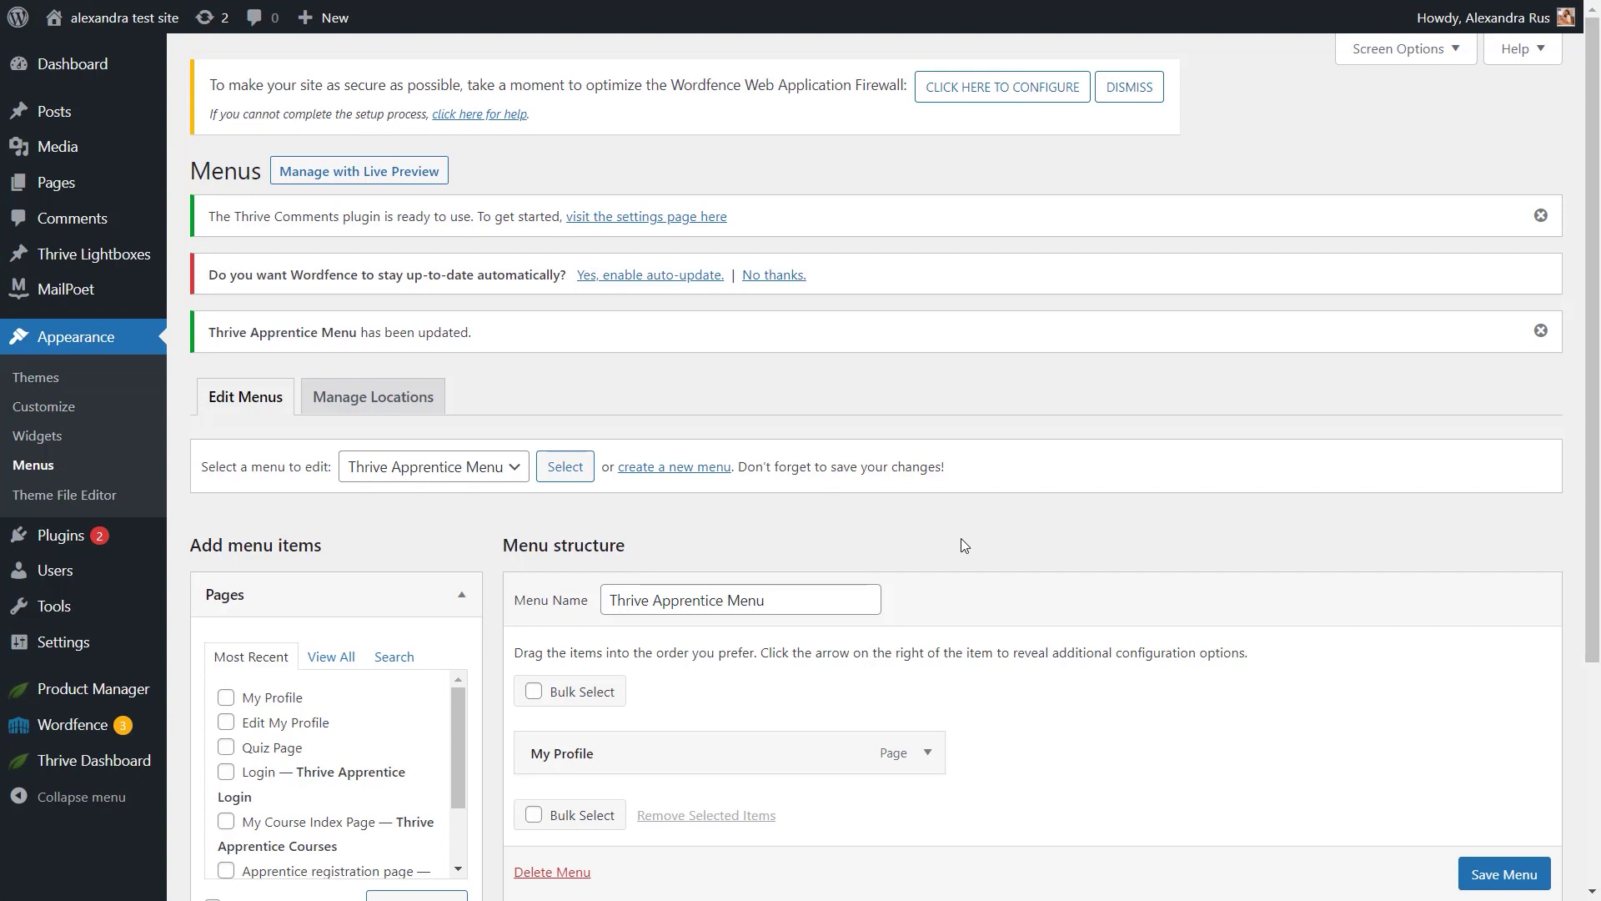
# Open the active school design in Thrive Apprentice and start the setup wizard.
pyautogui.moveTo(142, 772)
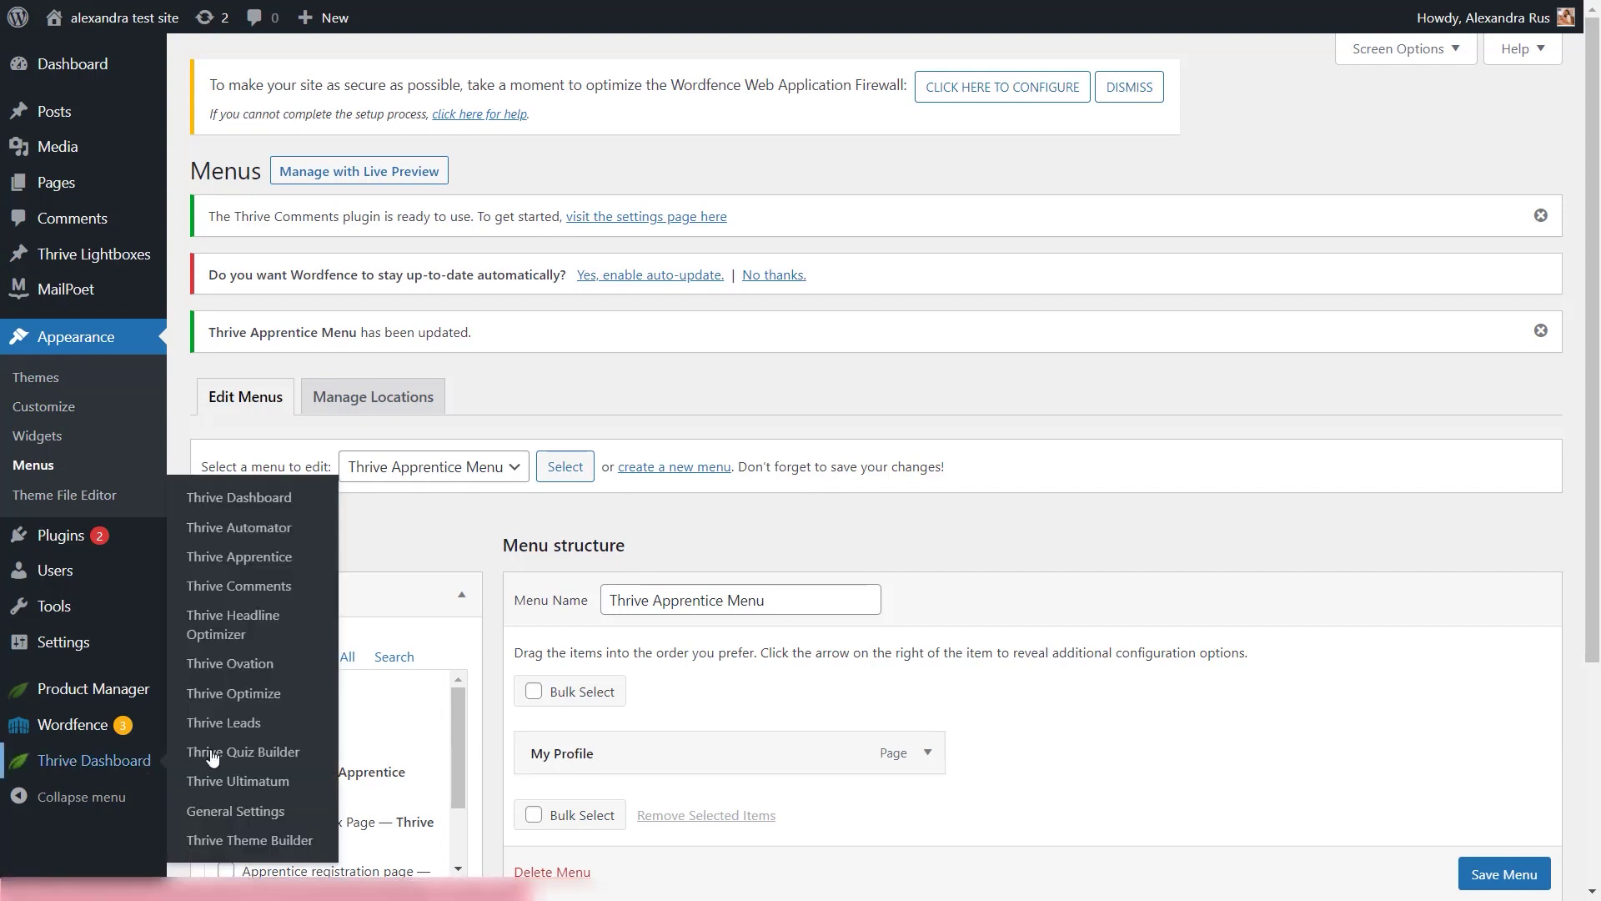
pyautogui.click(264, 567)
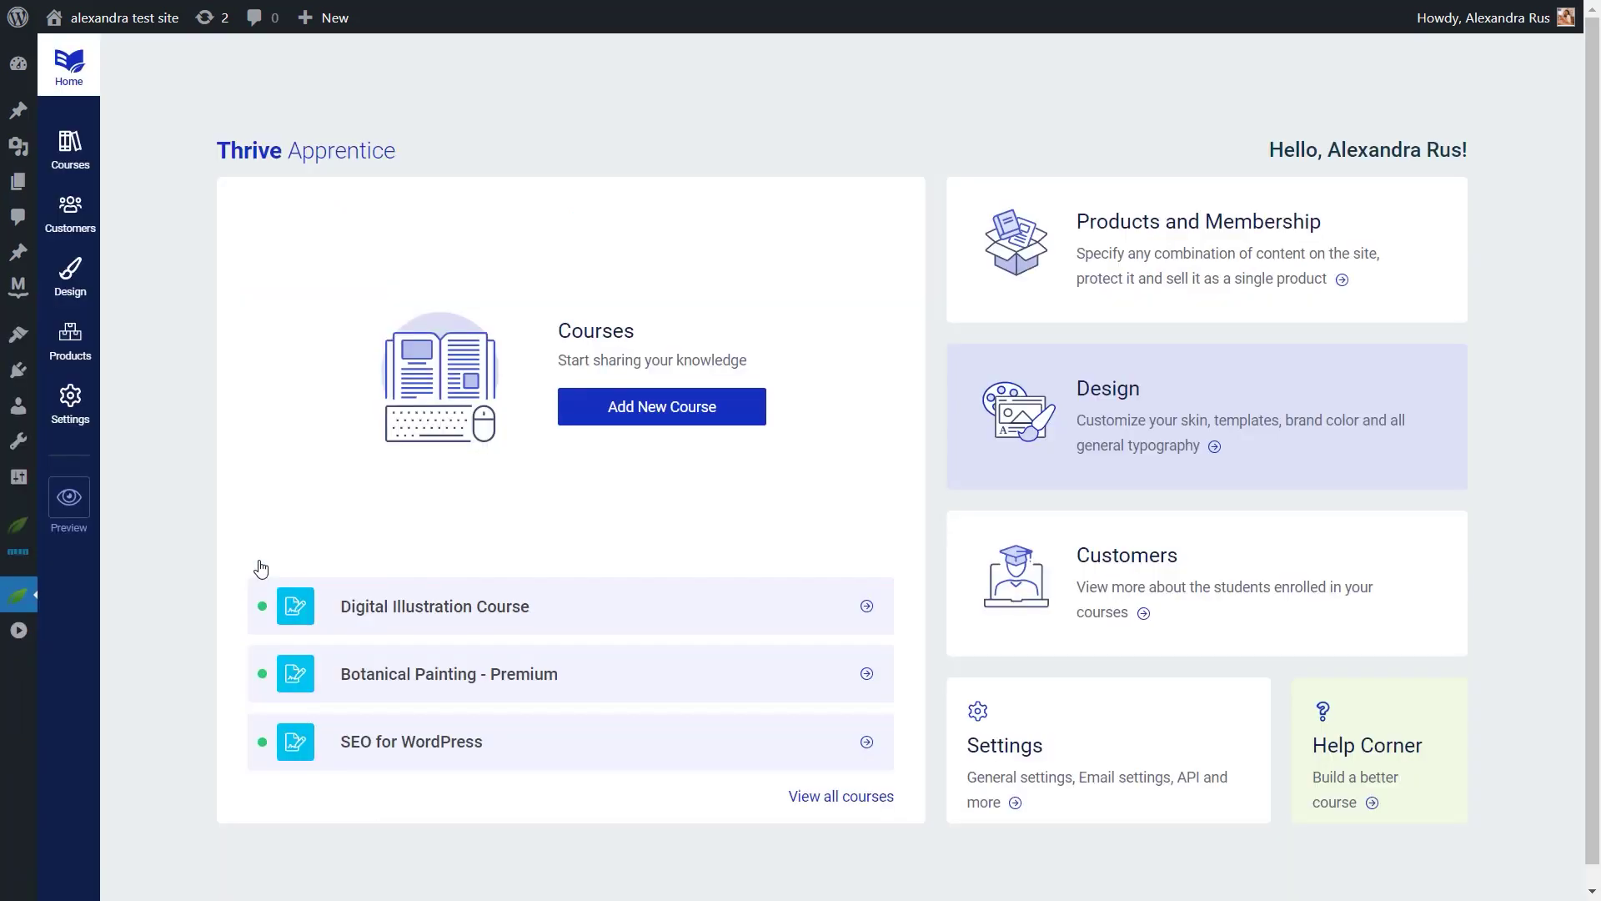
pyautogui.click(72, 282)
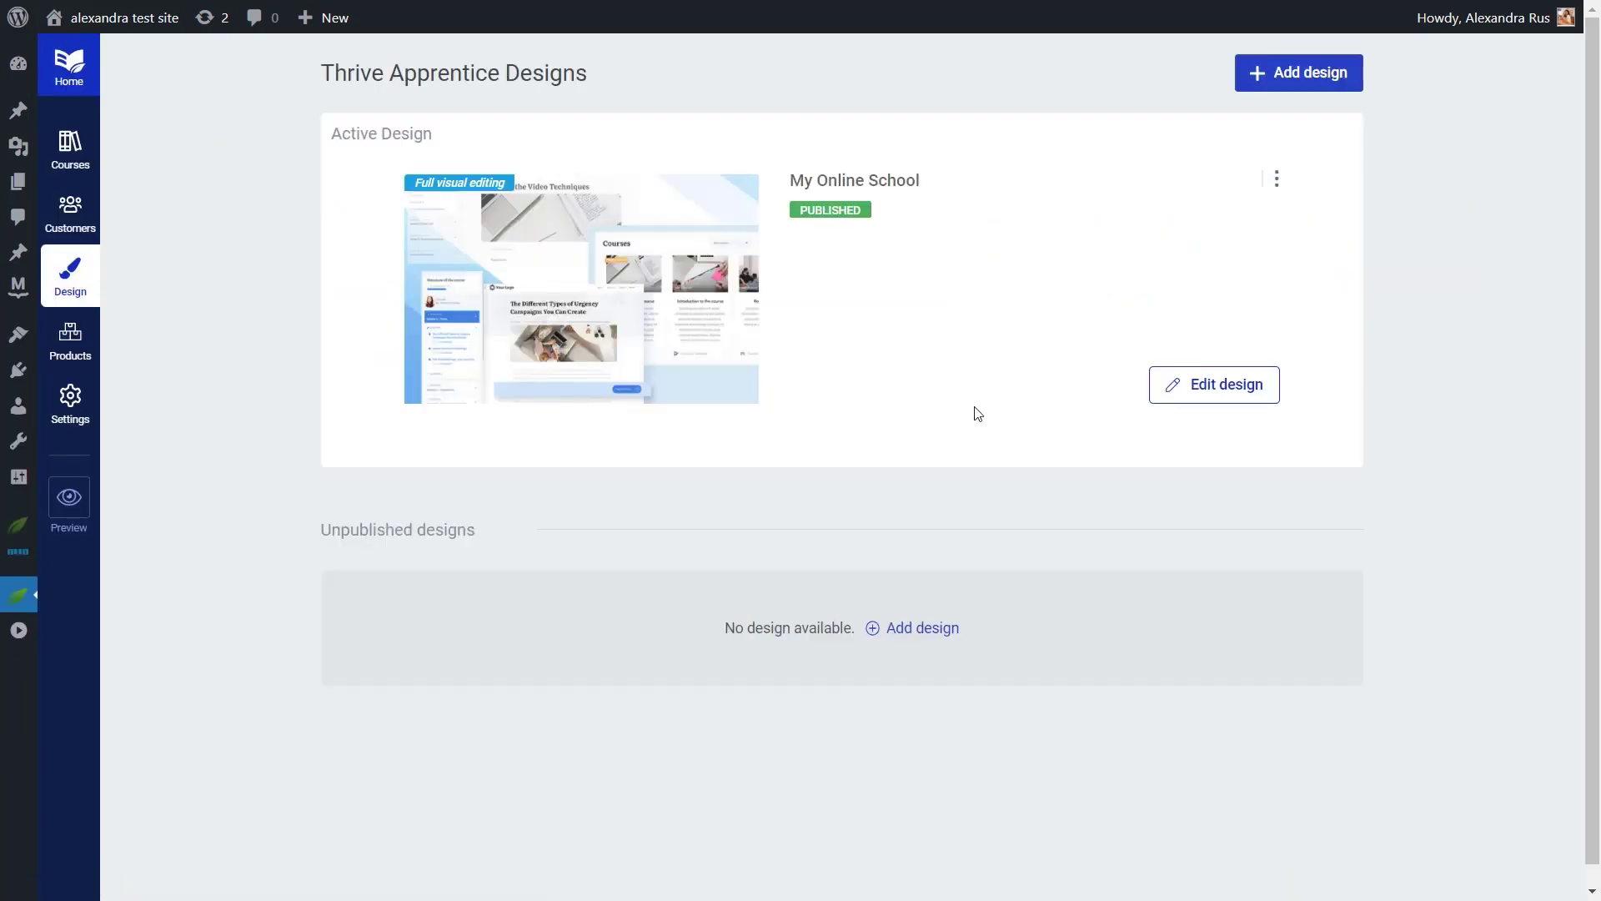
pyautogui.moveTo(332, 133); pyautogui.dragTo(447, 142)
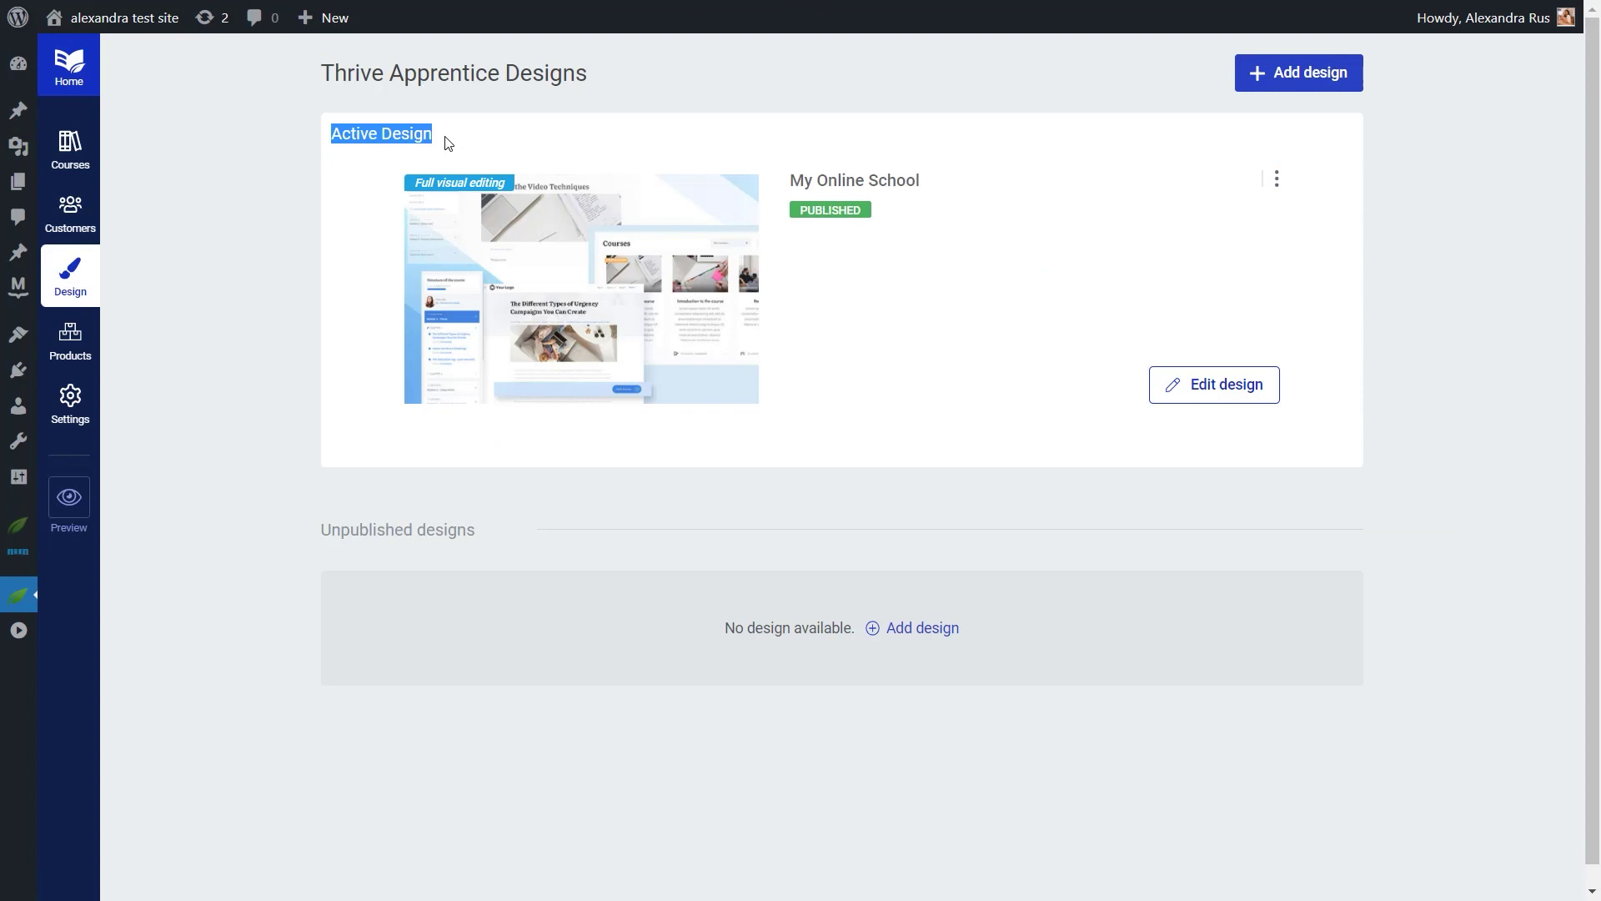
pyautogui.click(1251, 399)
pyautogui.click(1183, 253)
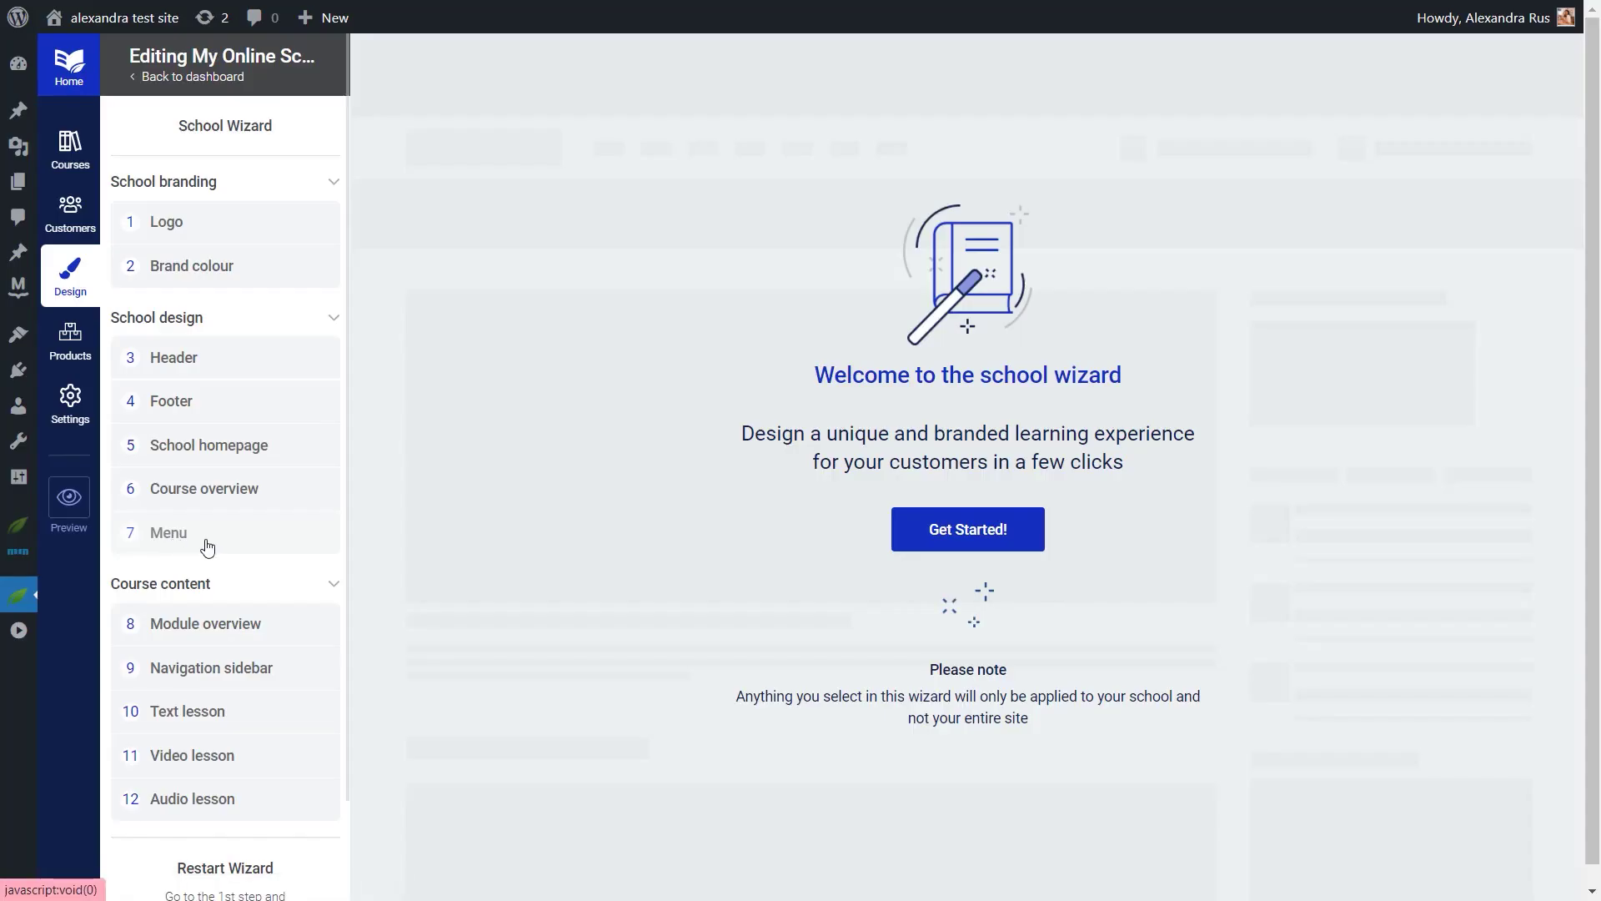
# In the wizard's Menu step, choose Thrive Apprentice Menu as the header menu and apply it.
pyautogui.click(208, 547)
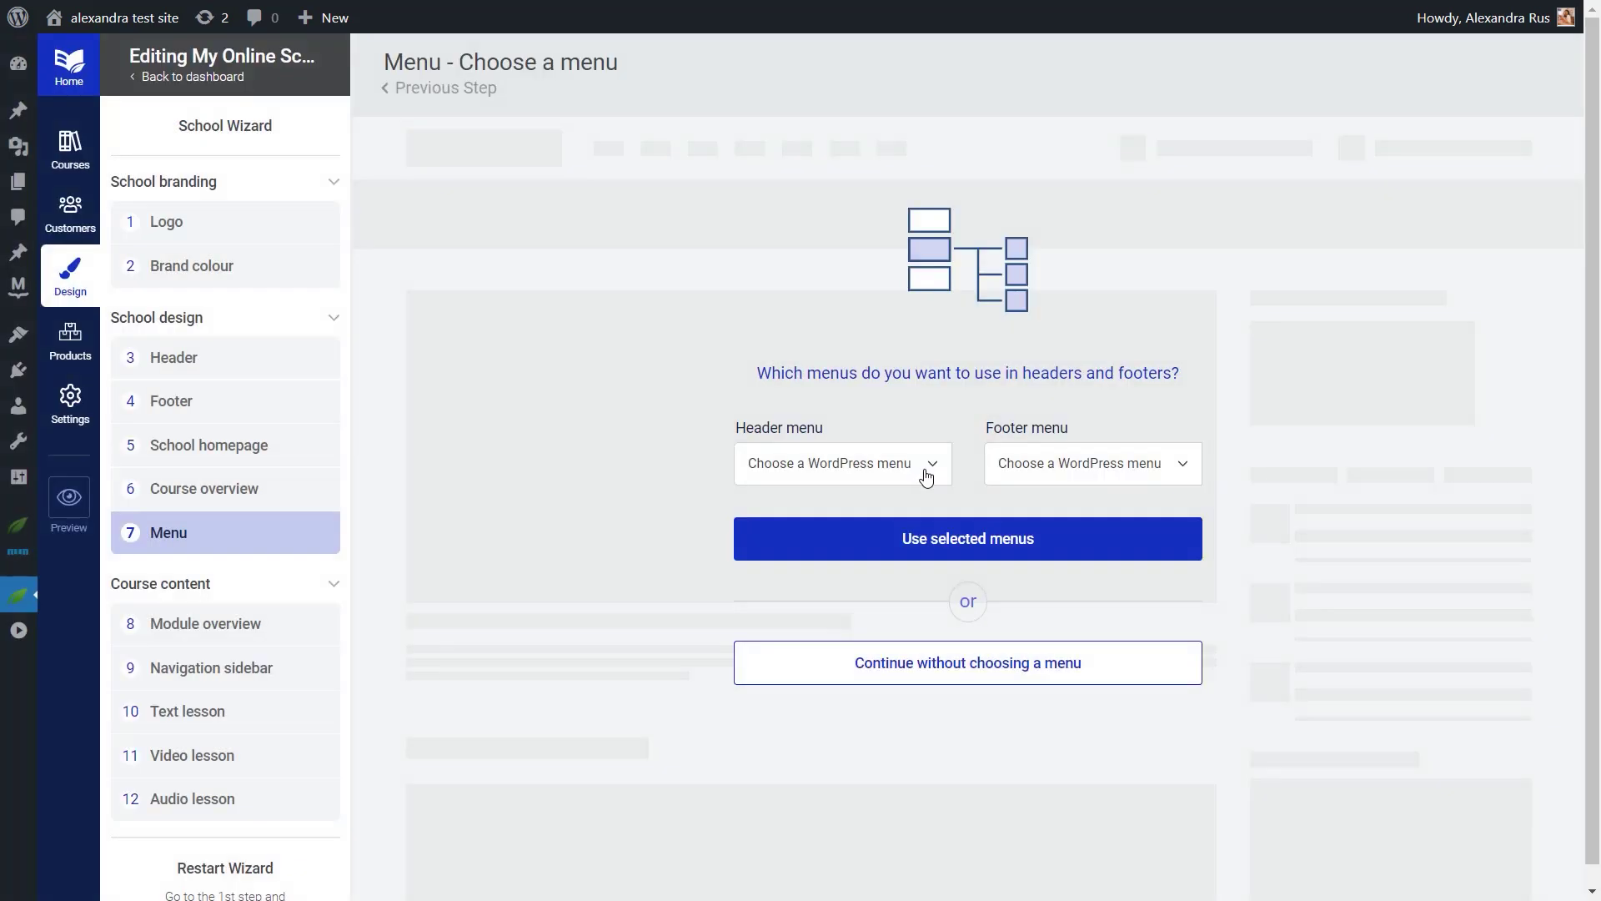
pyautogui.click(922, 467)
pyautogui.click(915, 540)
pyautogui.click(919, 538)
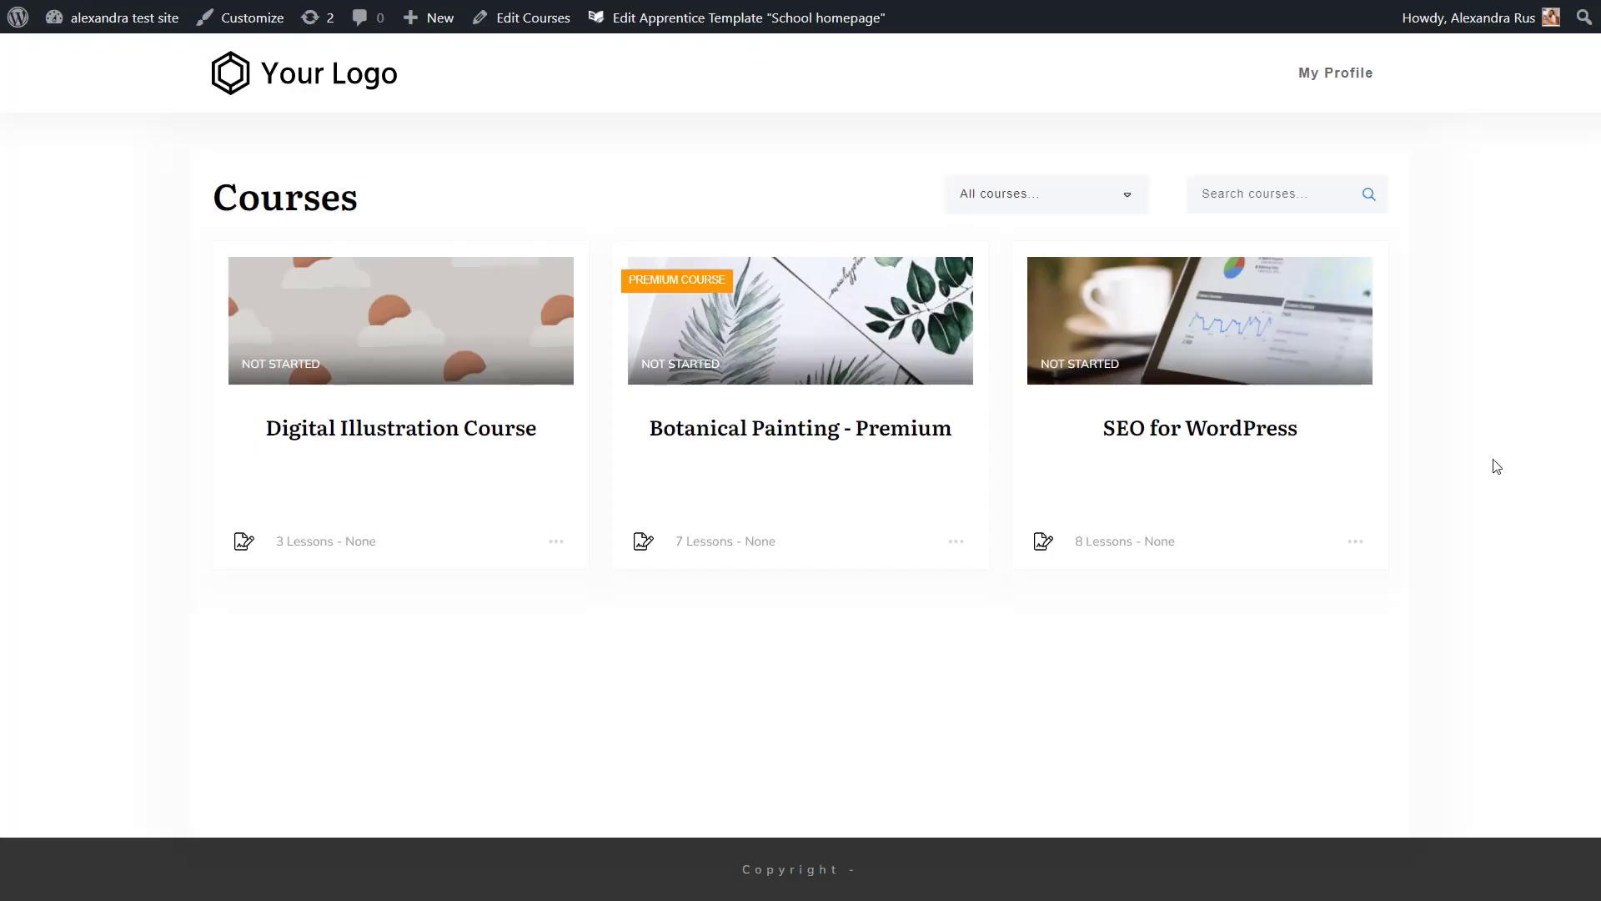
# Open My Profile from the school header, then follow the Edit My Profile button to the form.
pyautogui.click(1339, 80)
pyautogui.click(1339, 72)
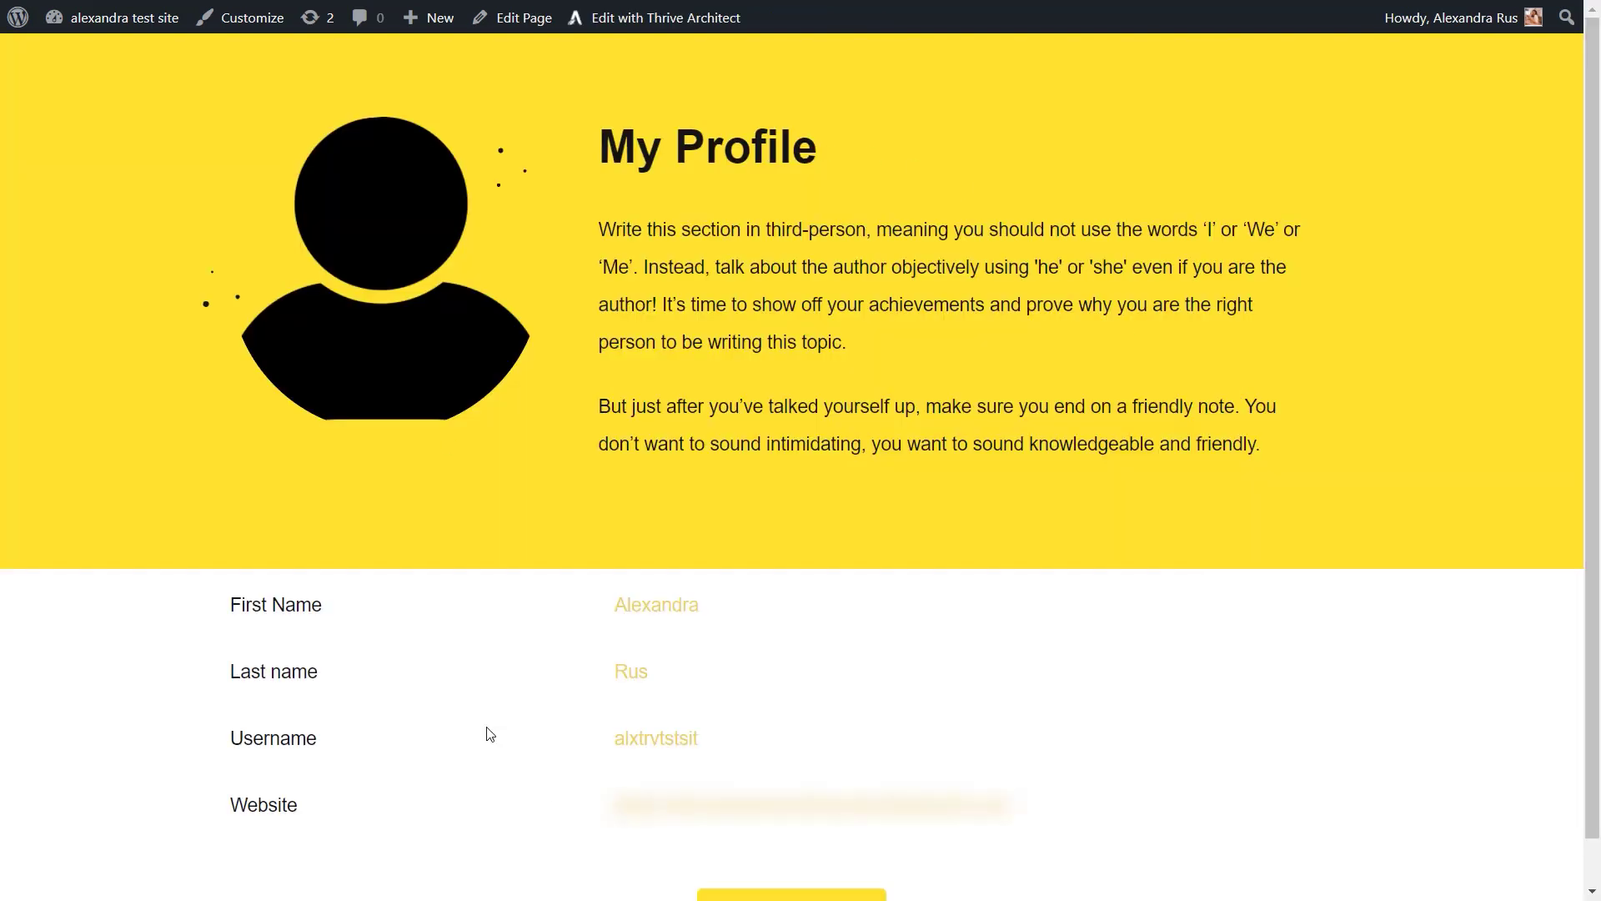
pyautogui.scroll(-1, 1183, 534)
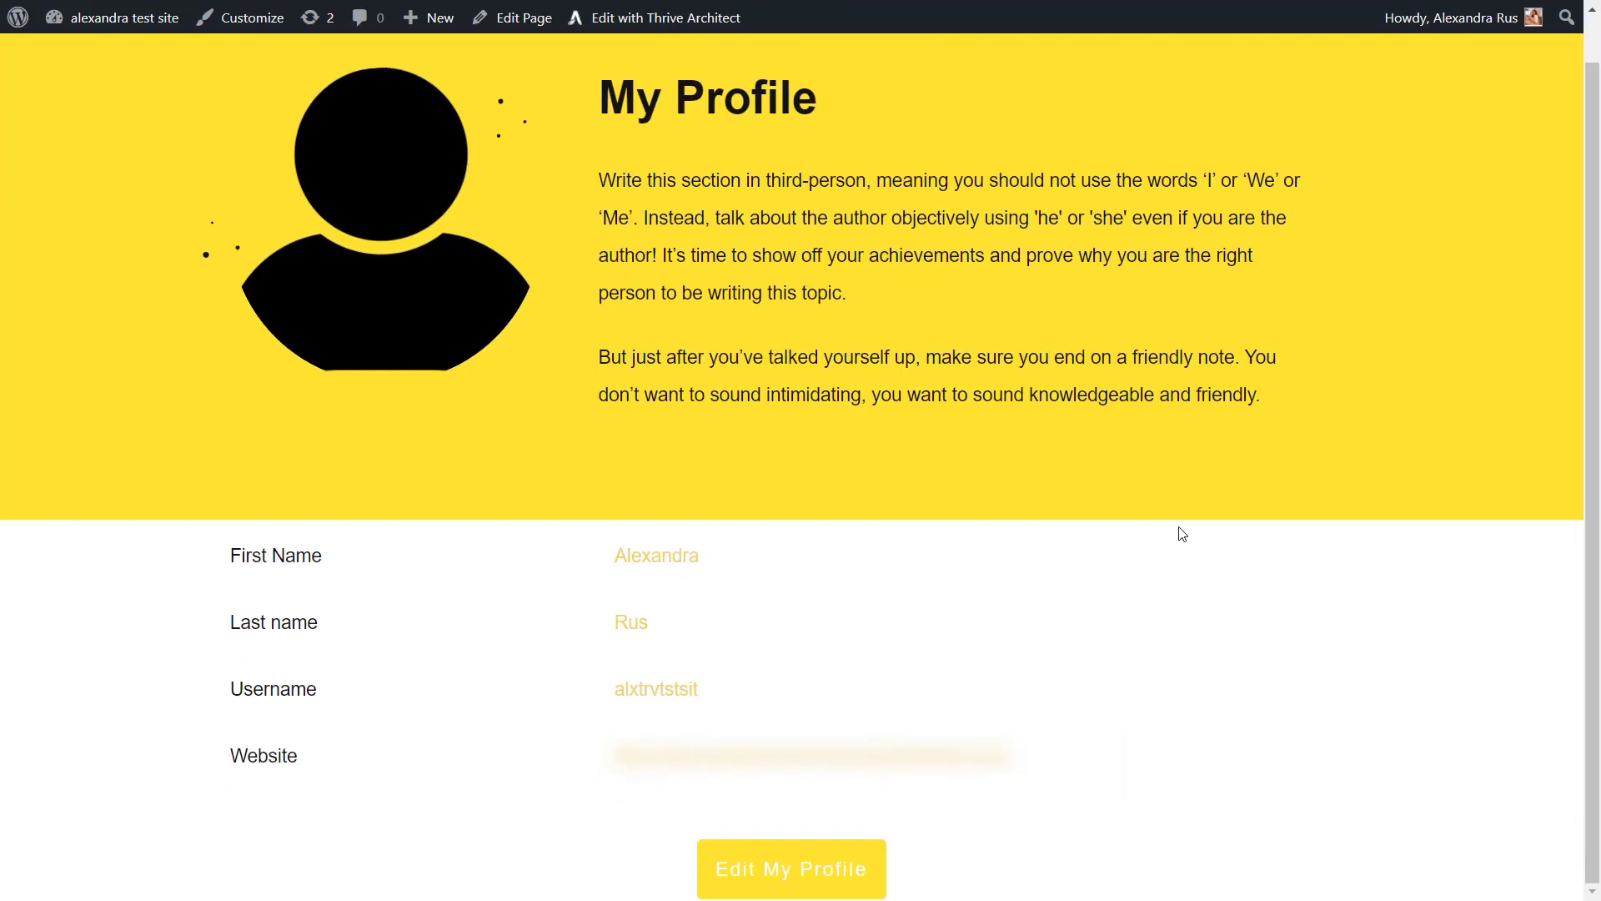
pyautogui.click(825, 874)
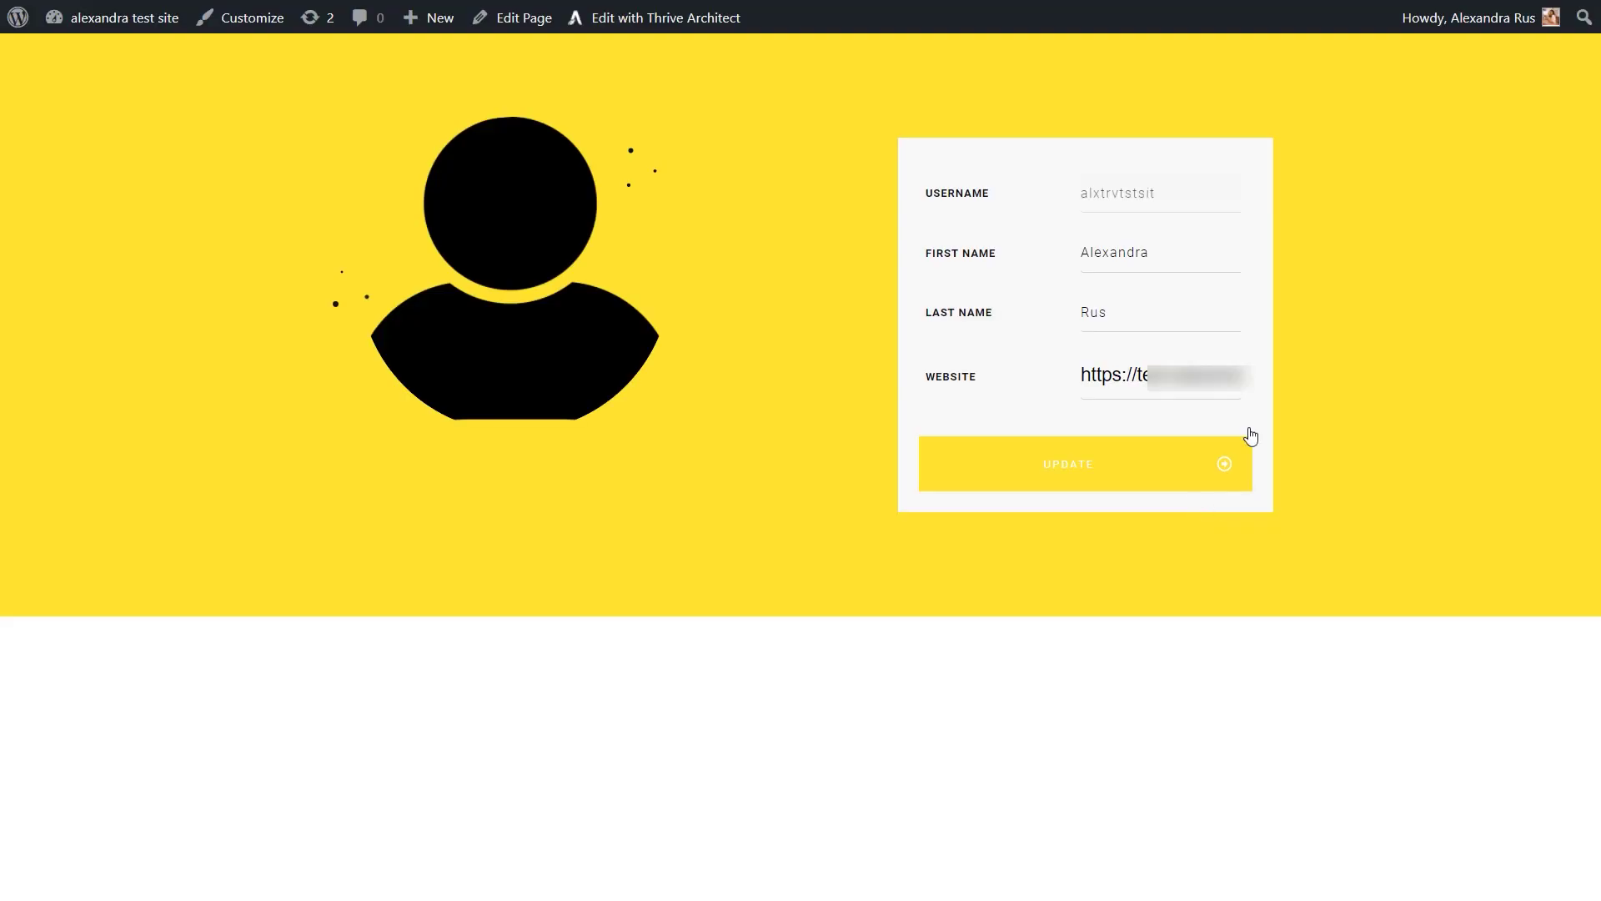